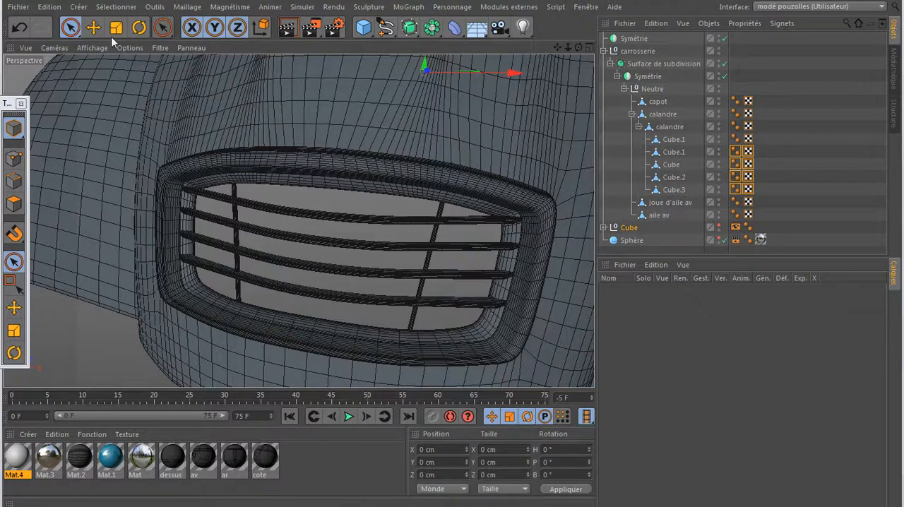
- Switch to the other open project, Sans titre 5
left_click(585, 7)
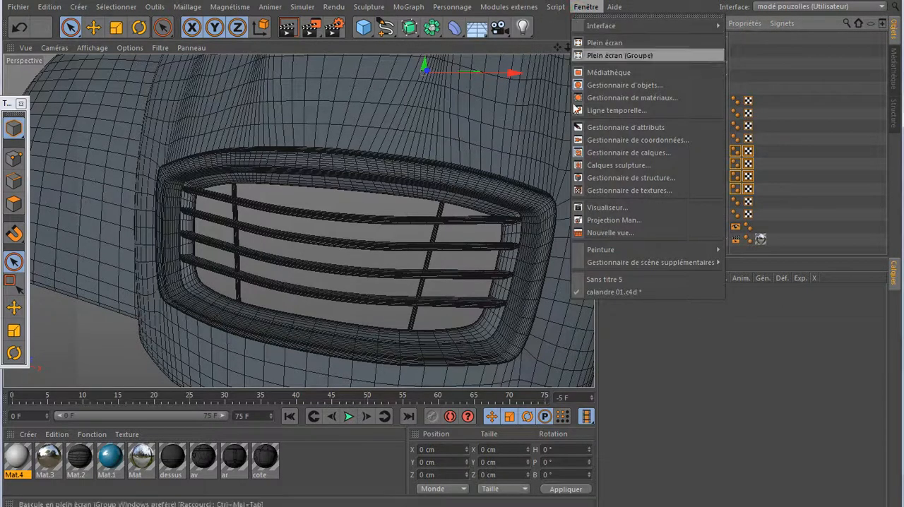
left_click(594, 279)
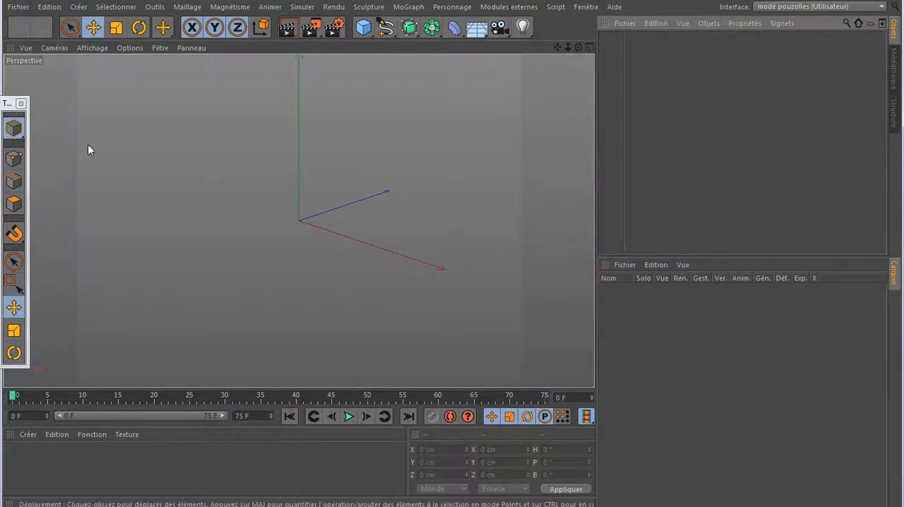
left_click(18, 6)
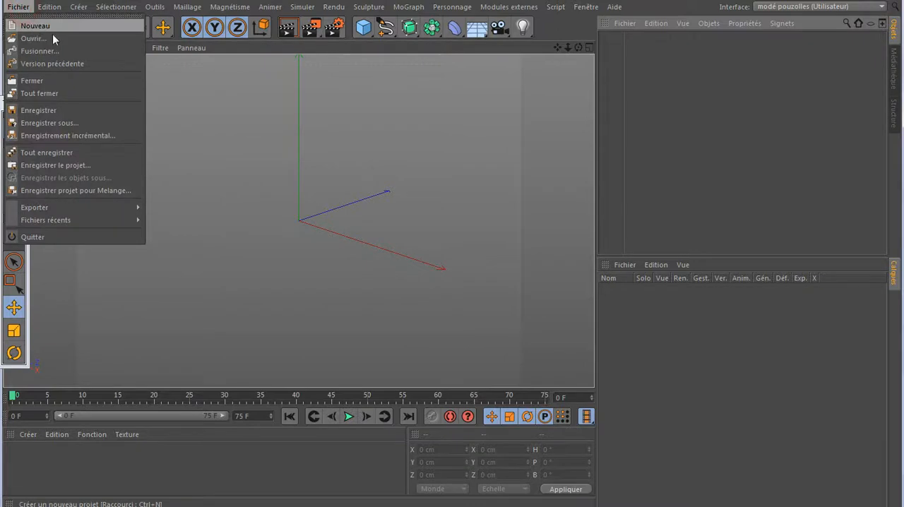
left_click(298, 245)
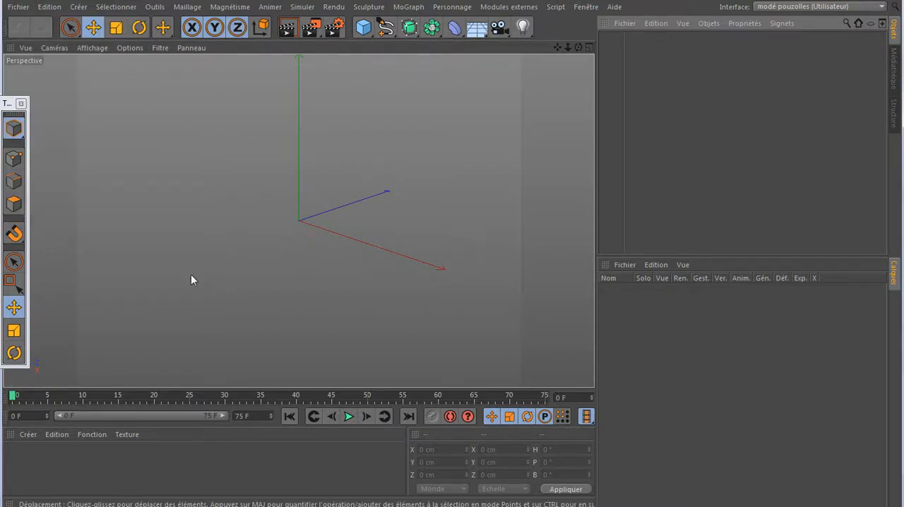
- Create a new material, disable its specularity and show its colour channel settings
double_click(55, 462)
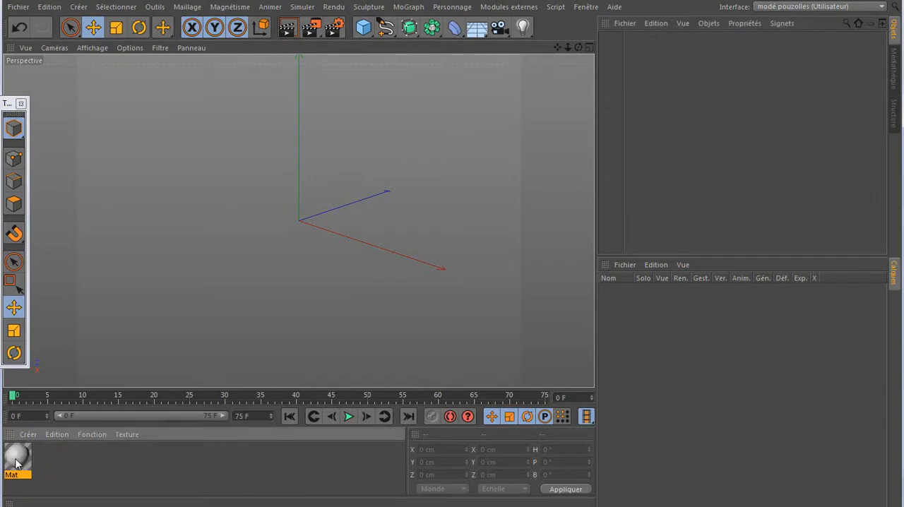
double_click(18, 462)
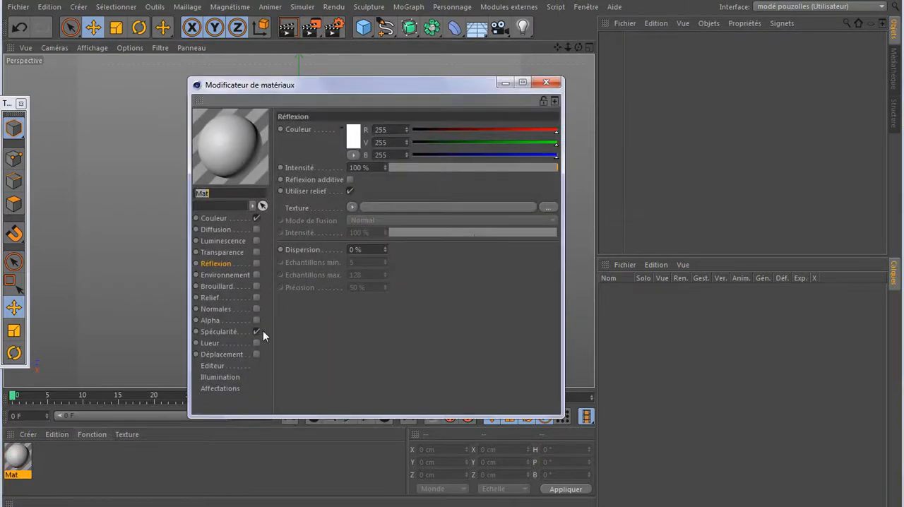
left_click(214, 217)
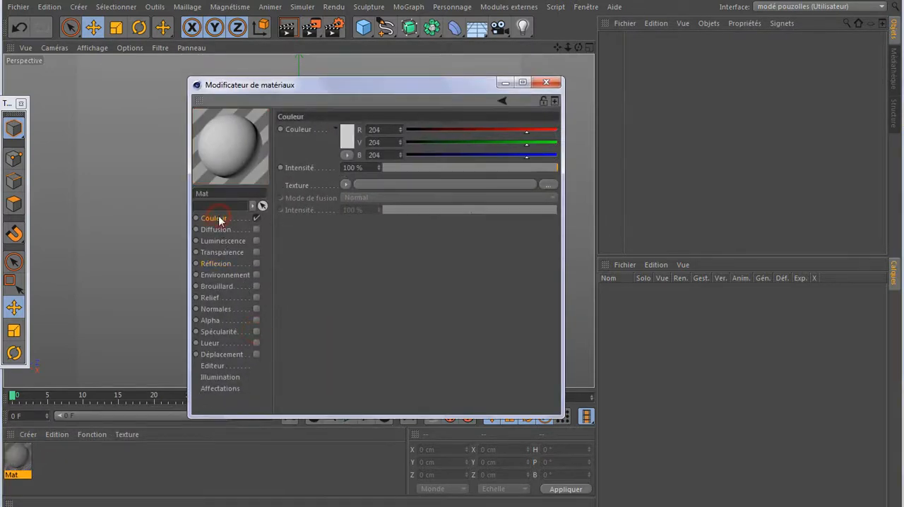
- Load the image C3-2CV_17 from the 2cv tuto folder as the material's colour texture, accepting a copy at the project location
left_click(550, 184)
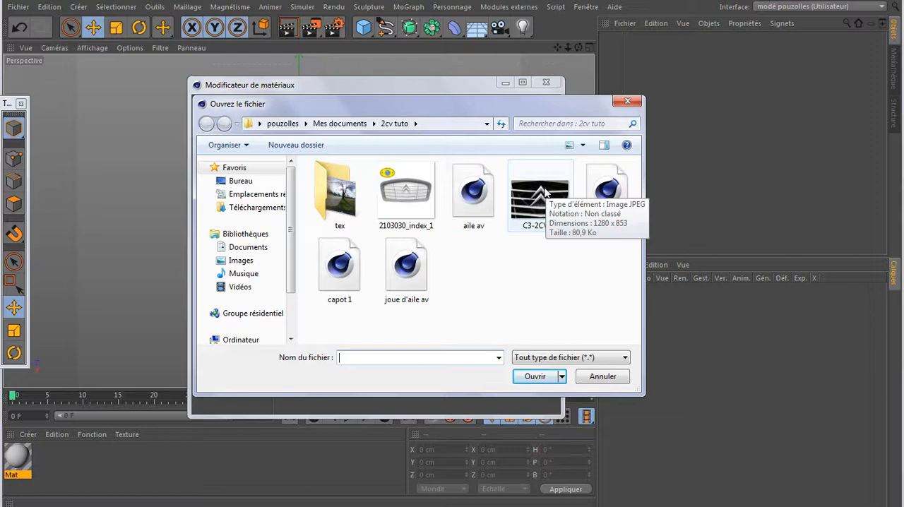
double_click(346, 204)
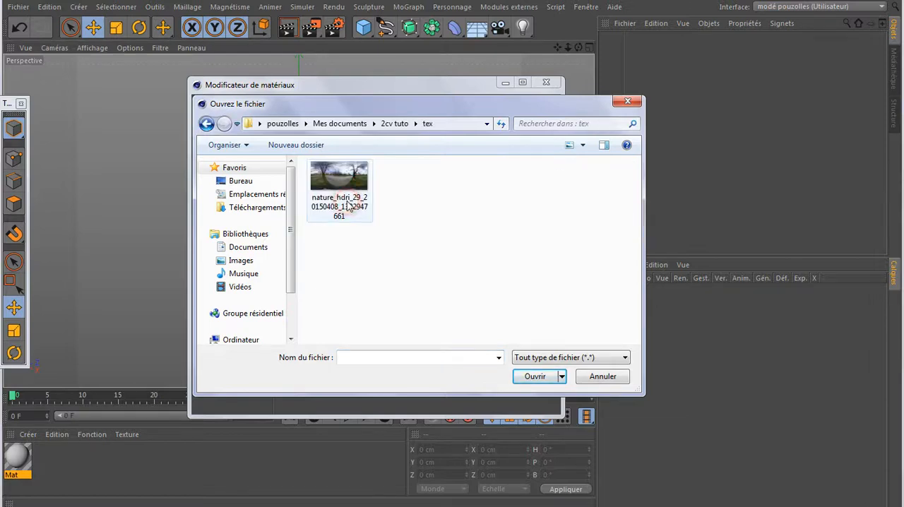
left_click(206, 124)
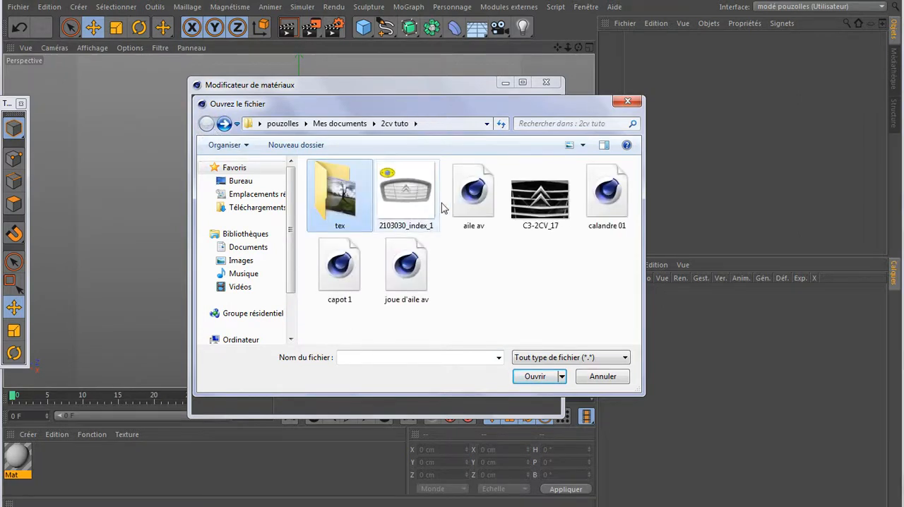
left_click(406, 196)
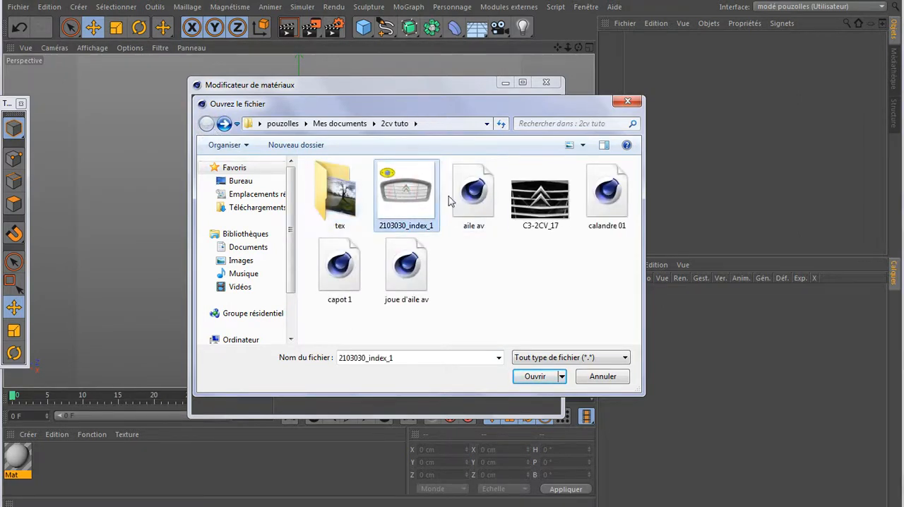
left_click(535, 203)
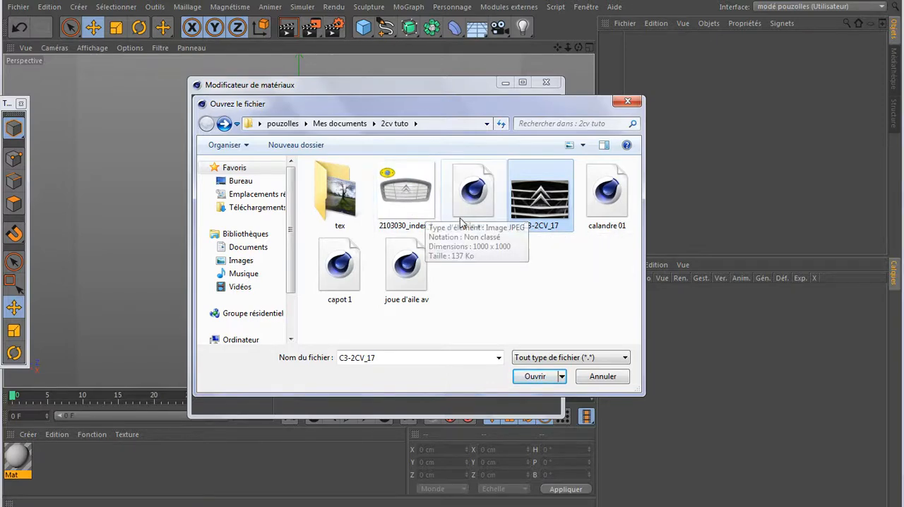
double_click(534, 201)
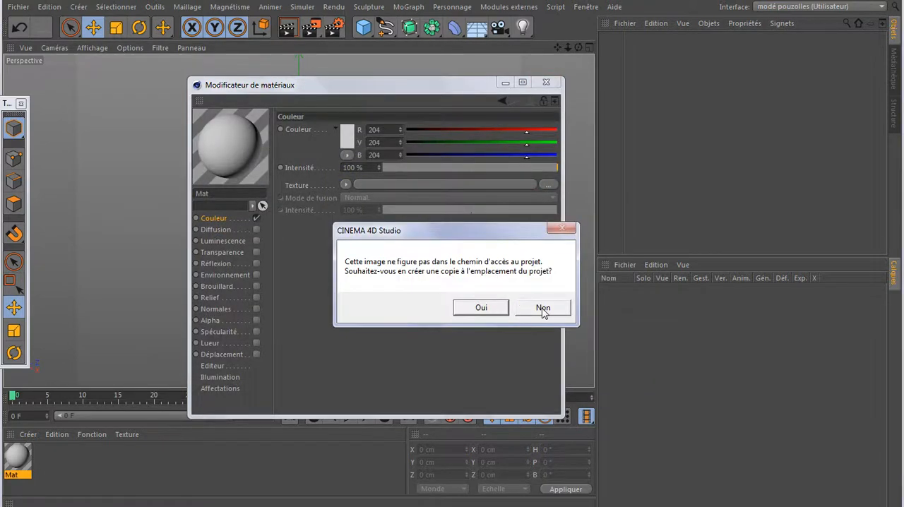
left_click(481, 307)
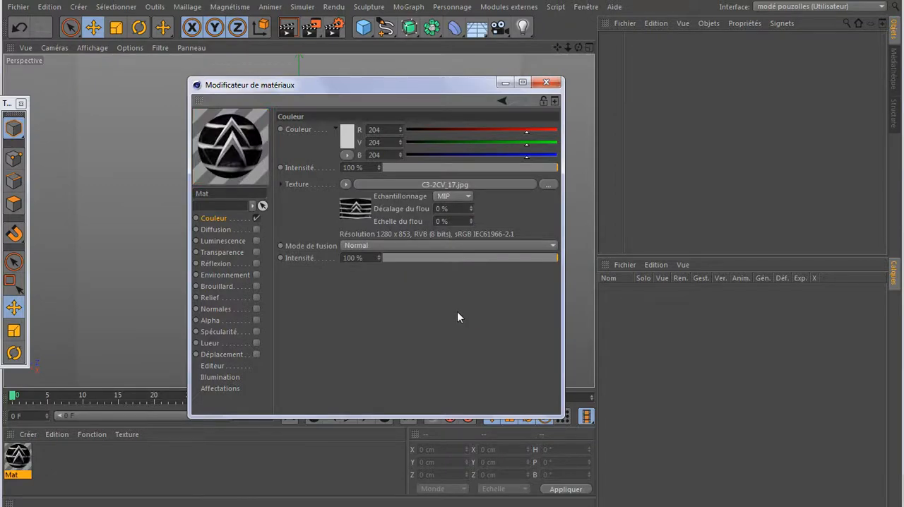
- Add a plane primitive and set both its width segments and height segments to 1
left_click(363, 29)
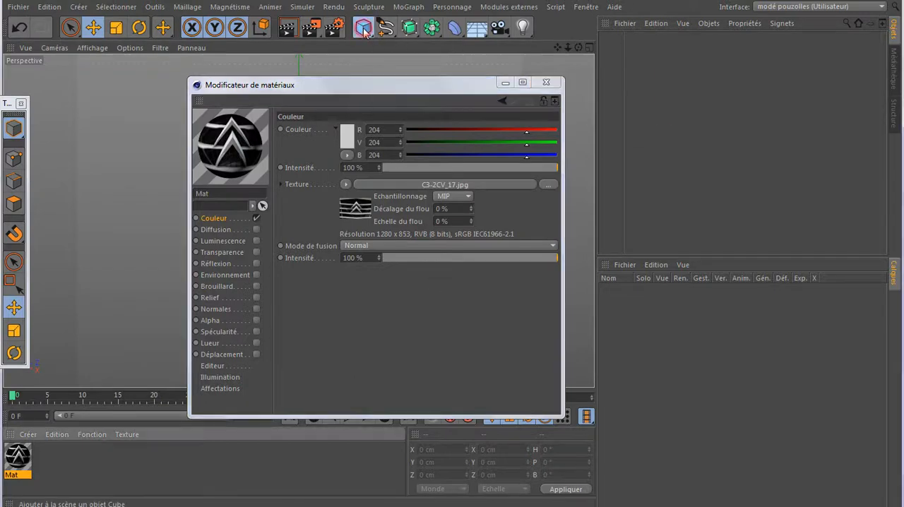
left_click_drag(363, 29, 414, 65)
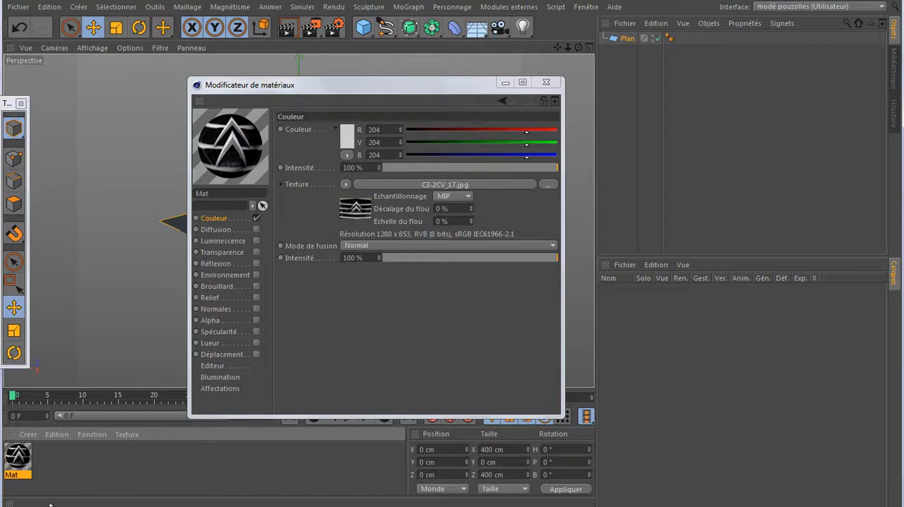
left_click(143, 461)
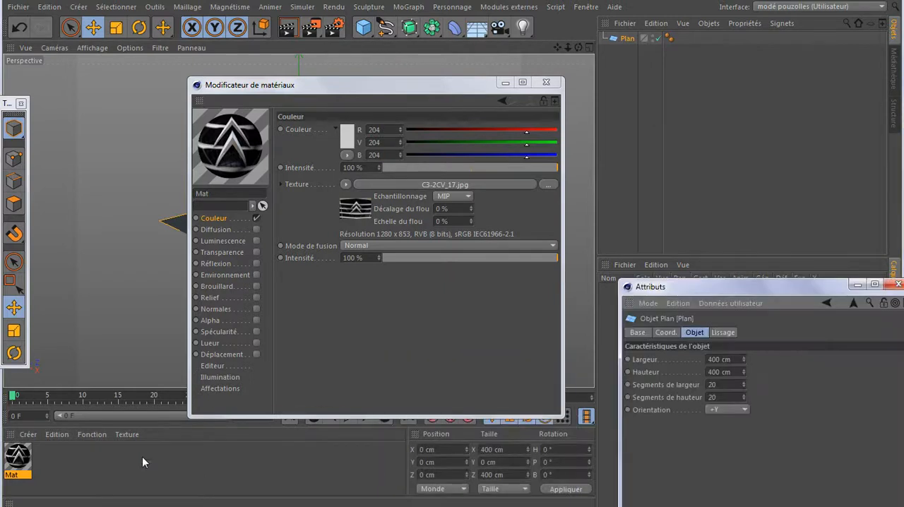
left_click(718, 385)
type("1")
left_click(718, 396)
type("1")
key("Return")
- Set the plane's width to 1280 cm and its height to 853 cm to match the image's proportions
double_click(721, 359)
type("1280")
double_click(722, 372)
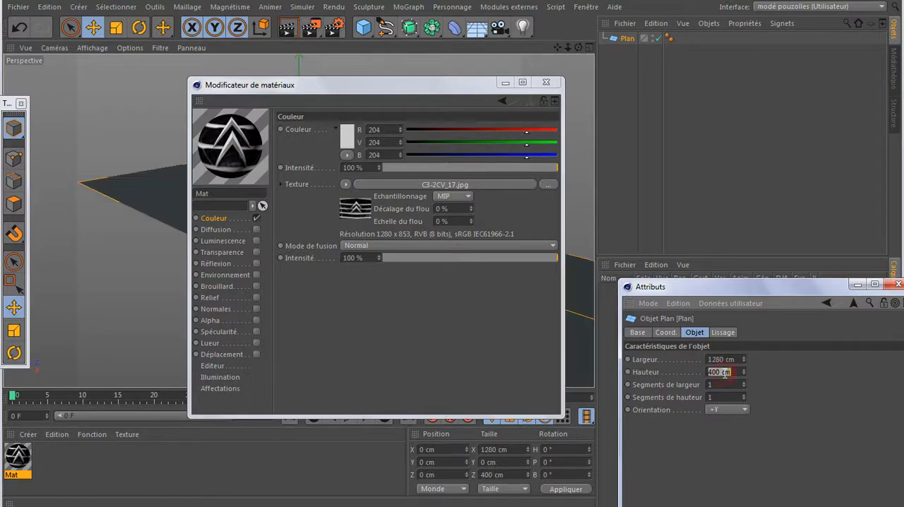
type("853")
key("Return")
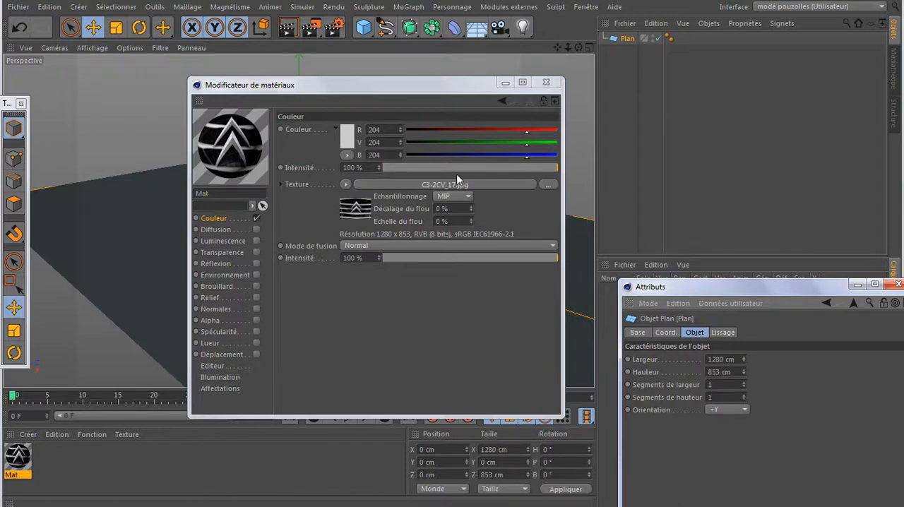
- Apply the grille image material to the plane and display the scene in the front view
left_click_drag(240, 145, 633, 40)
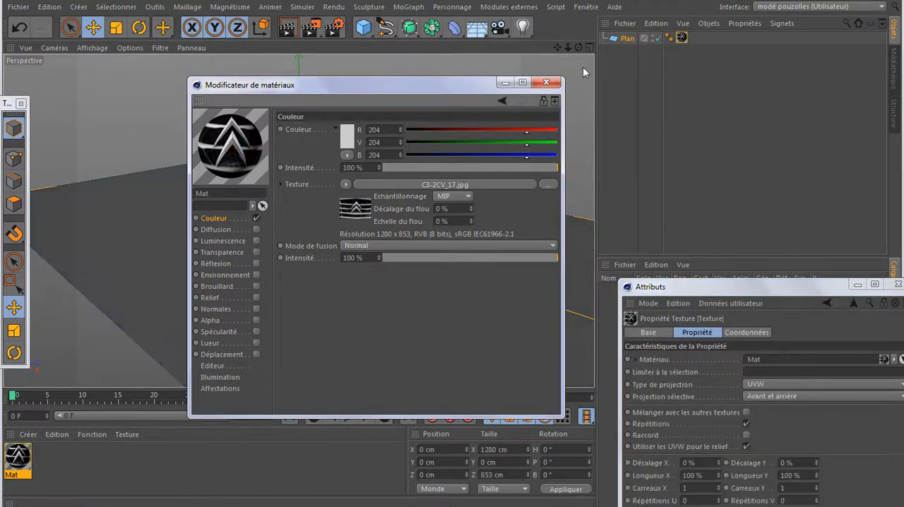
left_click(558, 85)
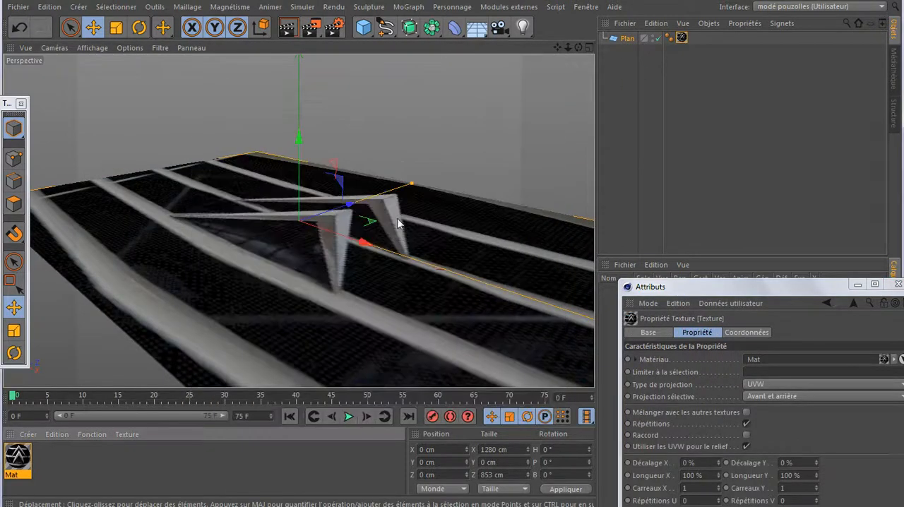
middle_click(394, 226)
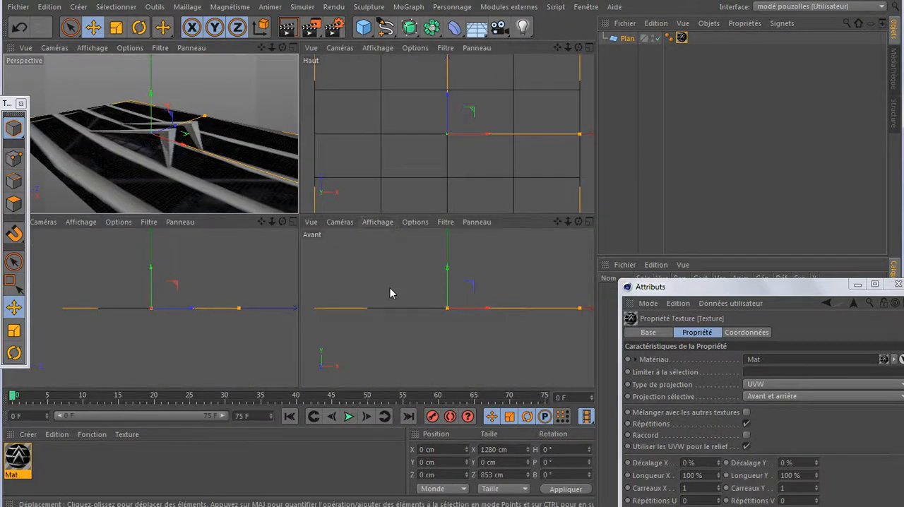
middle_click(390, 288)
scroll(391, 288, "down", 3)
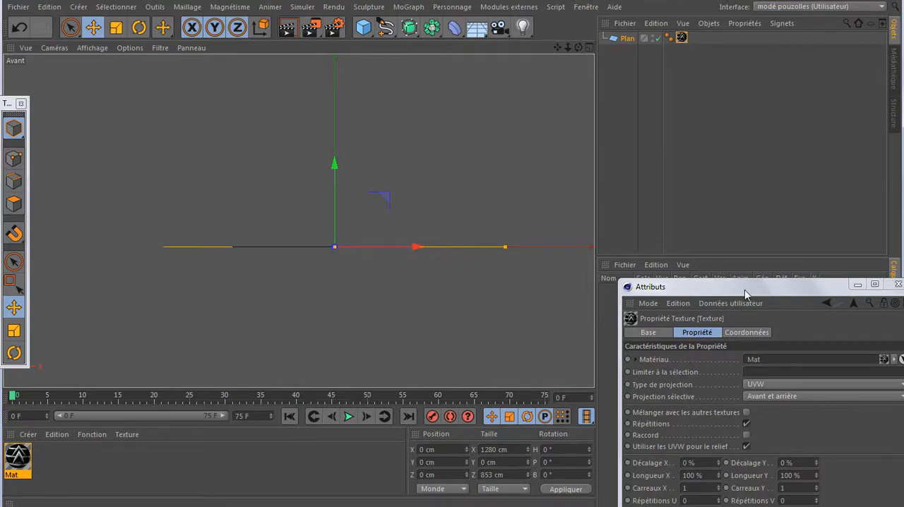
- Set the plane's orientation to -Z so that it faces the front view
left_click_drag(745, 290, 716, 146)
left_click(627, 39)
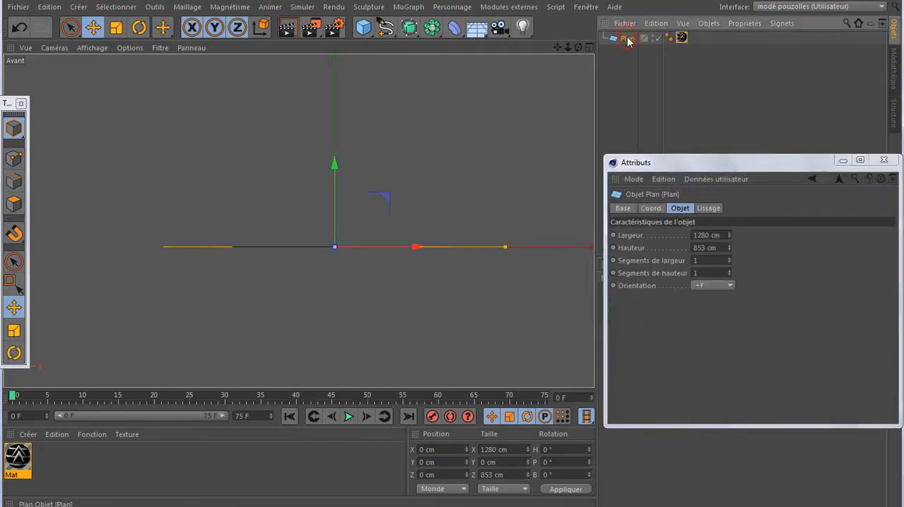
left_click(710, 287)
left_click(708, 361)
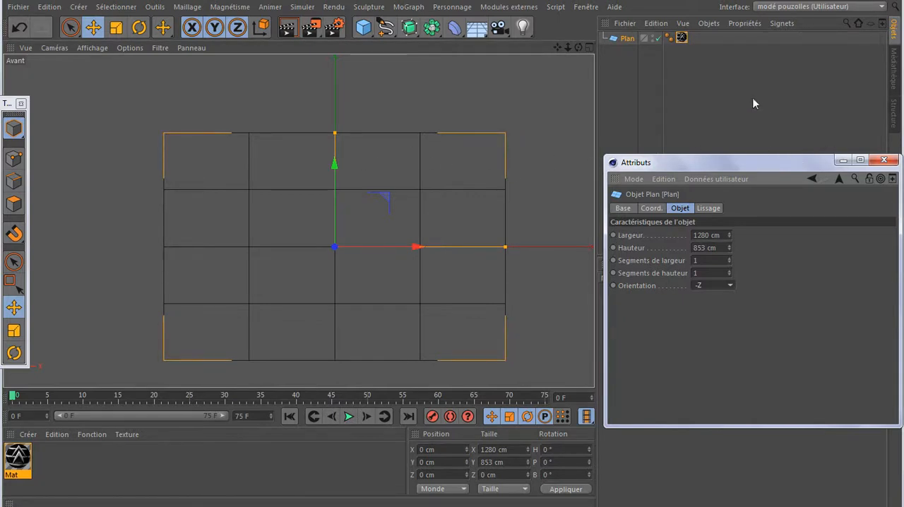
- Add a display property (Affichage) to the plane and enable its Gouraud shading mode
right_click(627, 38)
mouse_move(689, 43)
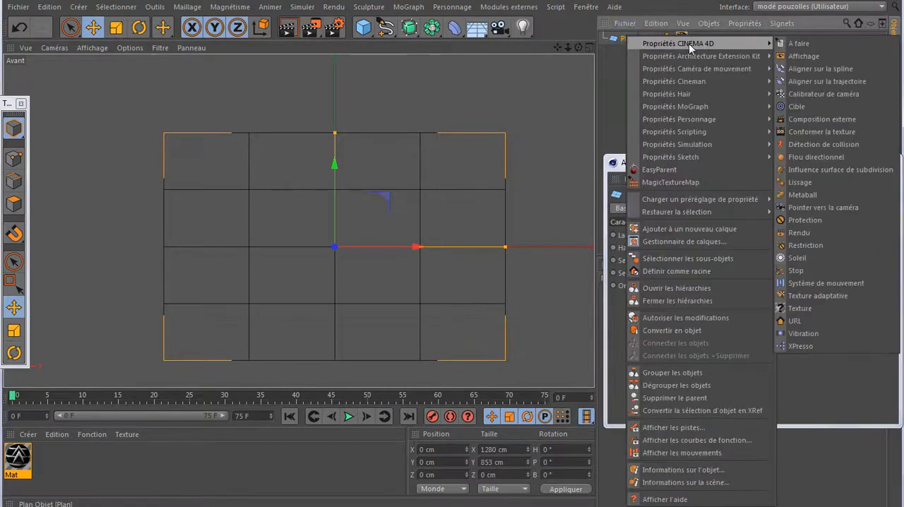
left_click(804, 55)
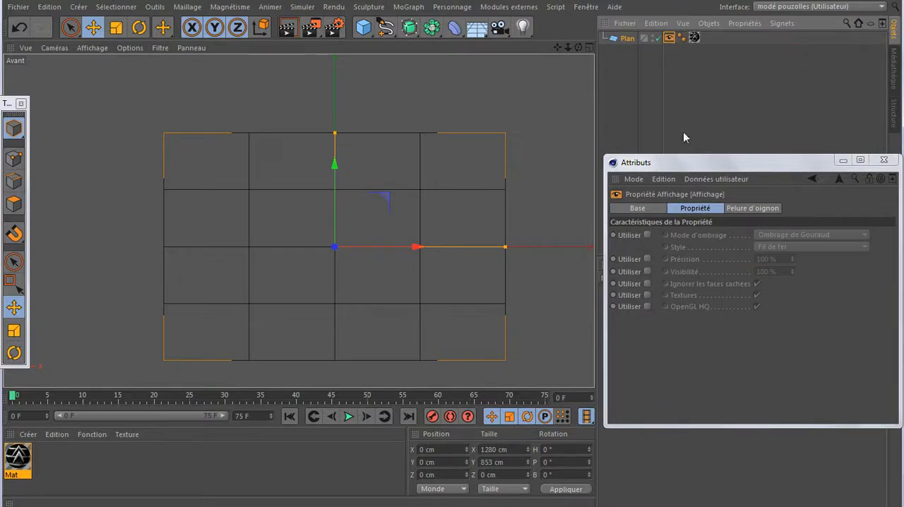
left_click(647, 236)
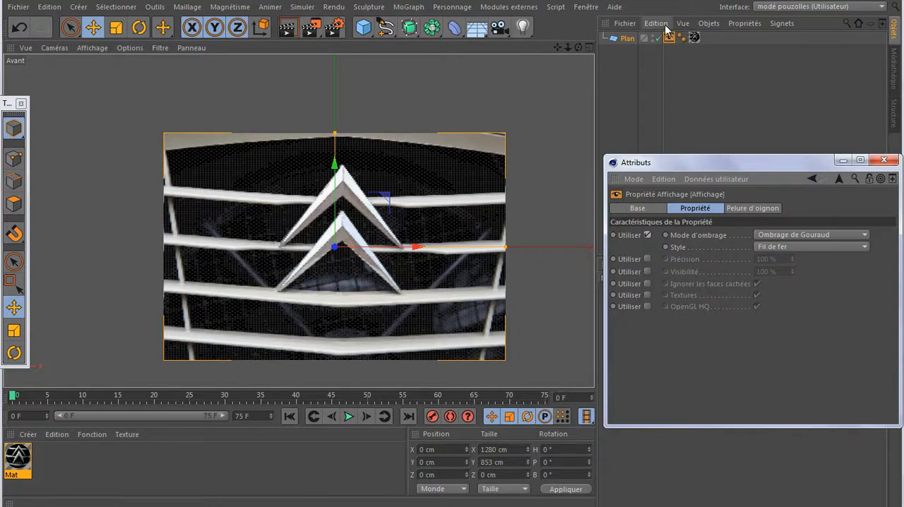
- Try the plane's orientation at +Z and restore it to -Z
left_click(626, 38)
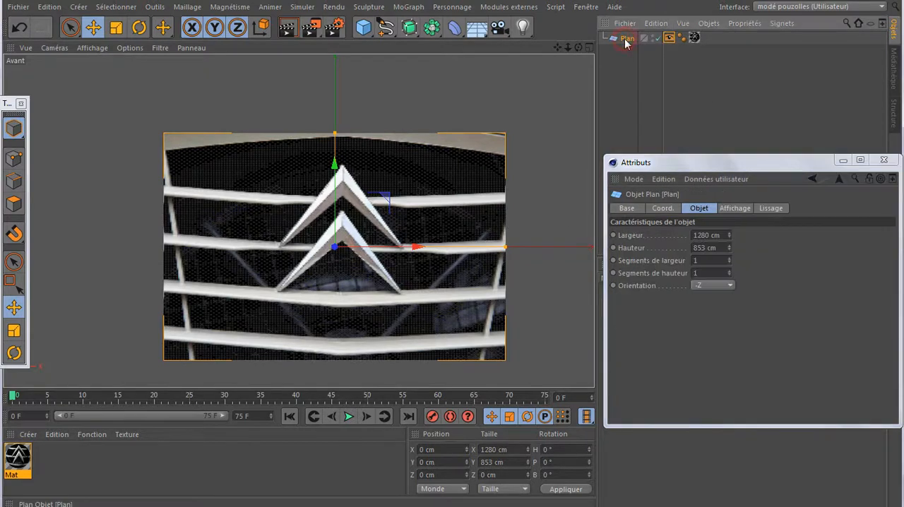
left_click(700, 286)
left_click(697, 351)
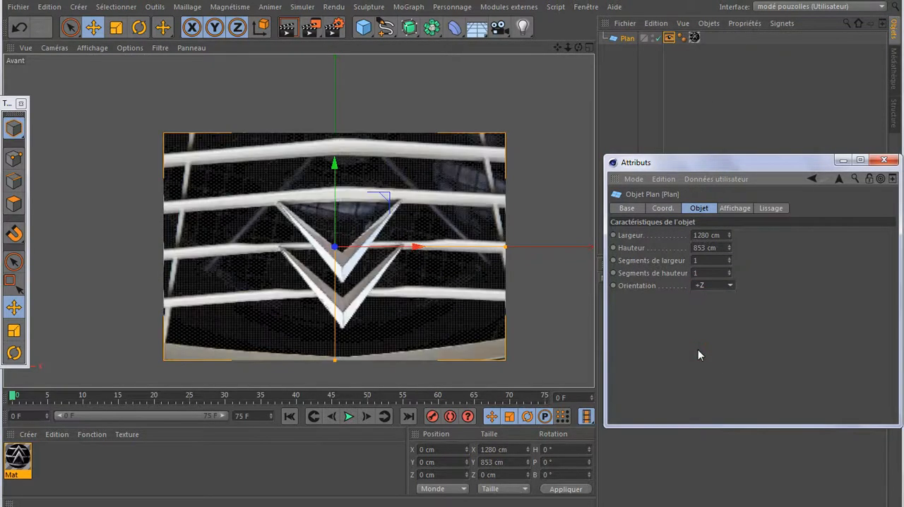
left_click(706, 286)
left_click(706, 360)
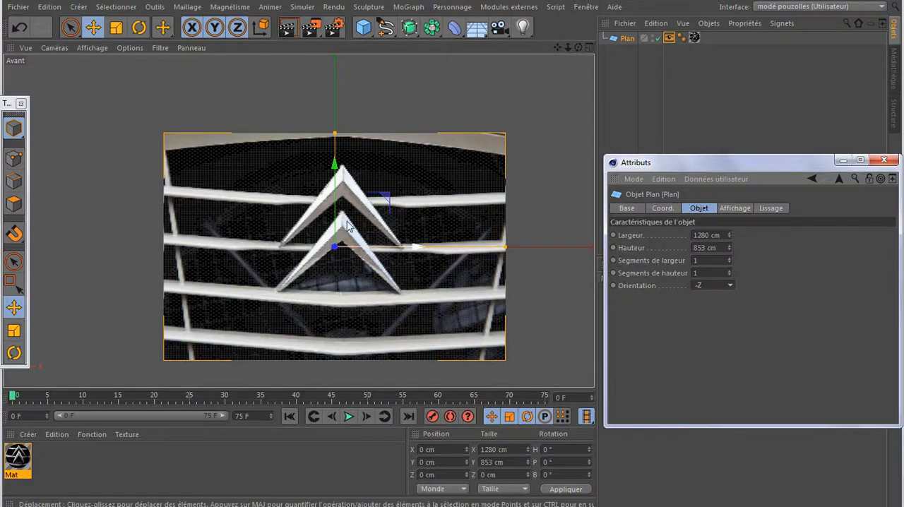
- Put away the Attributs window, keeping the chevron emblem enlarged in the front view
scroll(331, 224, "up", 5)
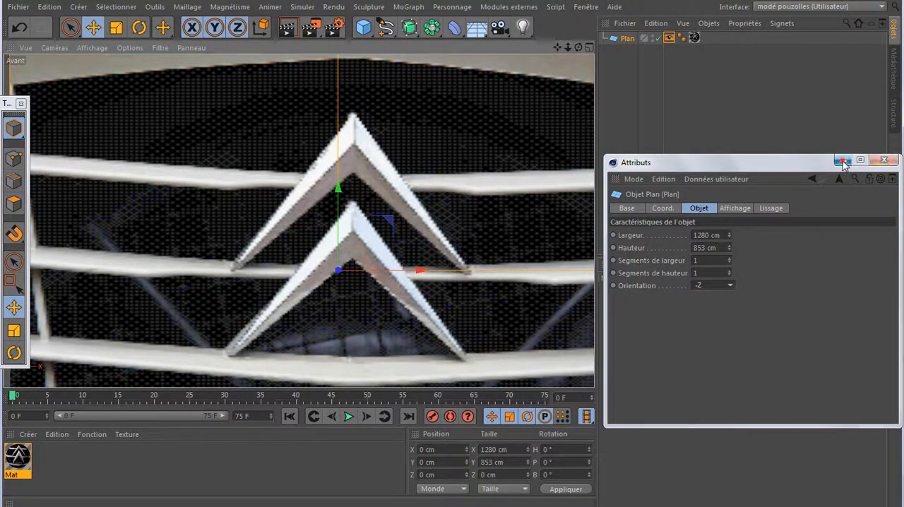
left_click(878, 162)
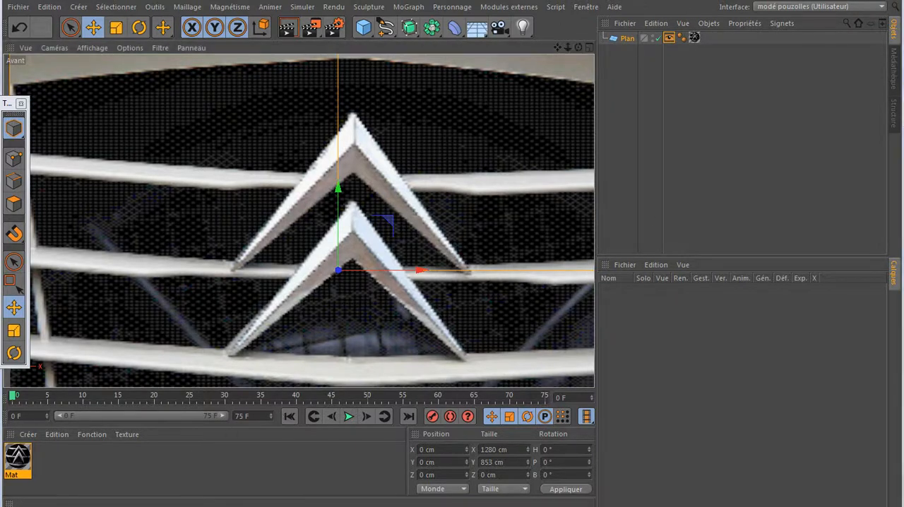
left_click(155, 506)
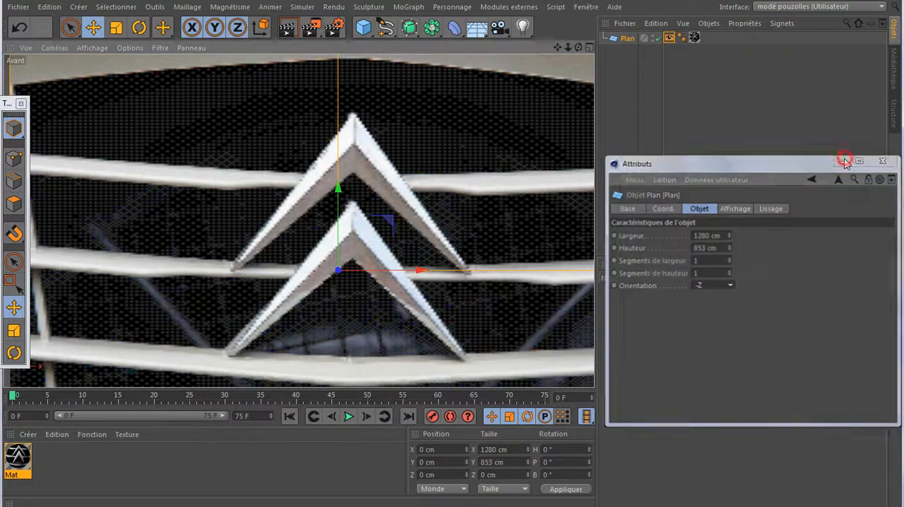
left_click(884, 160)
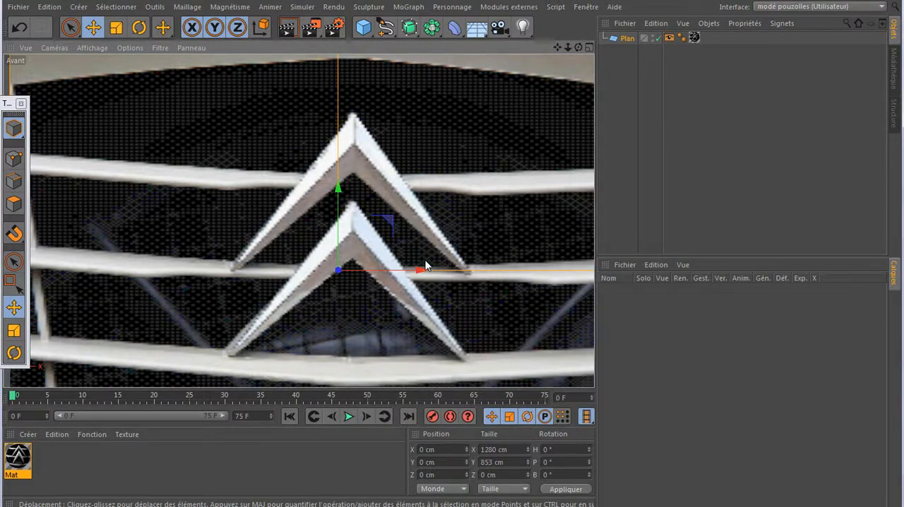
- Shift the reference plane about 25 cm in the negative X direction to centre the chevron emblem on the vertical world axis
key("ctrl+Tab")
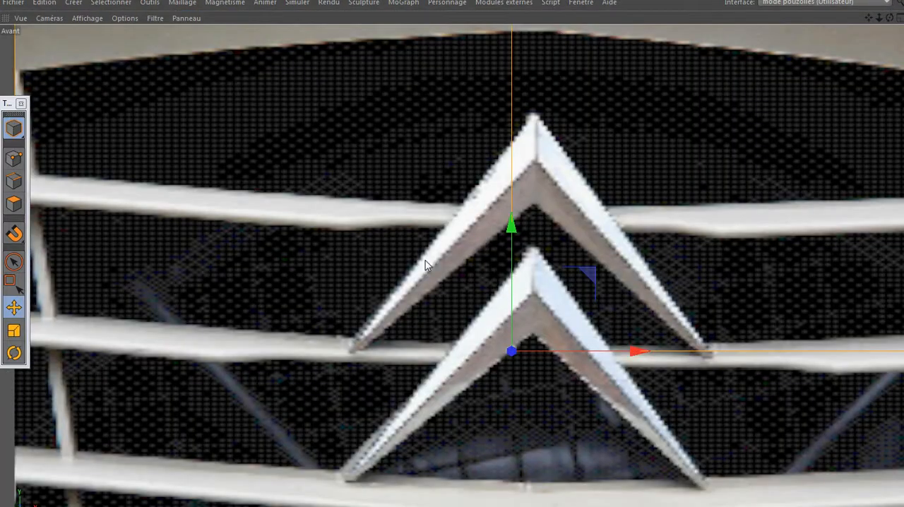
scroll(340, 267, "down", 3)
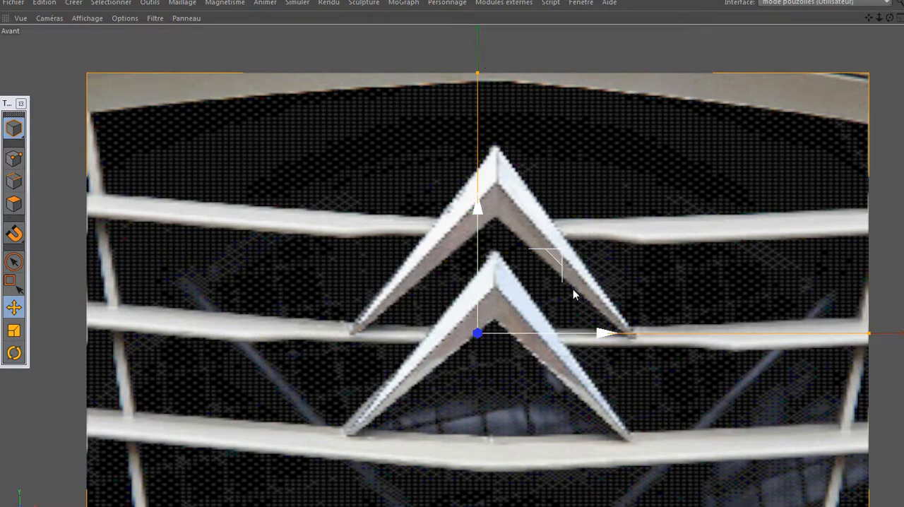
left_click_drag(598, 334, 588, 335)
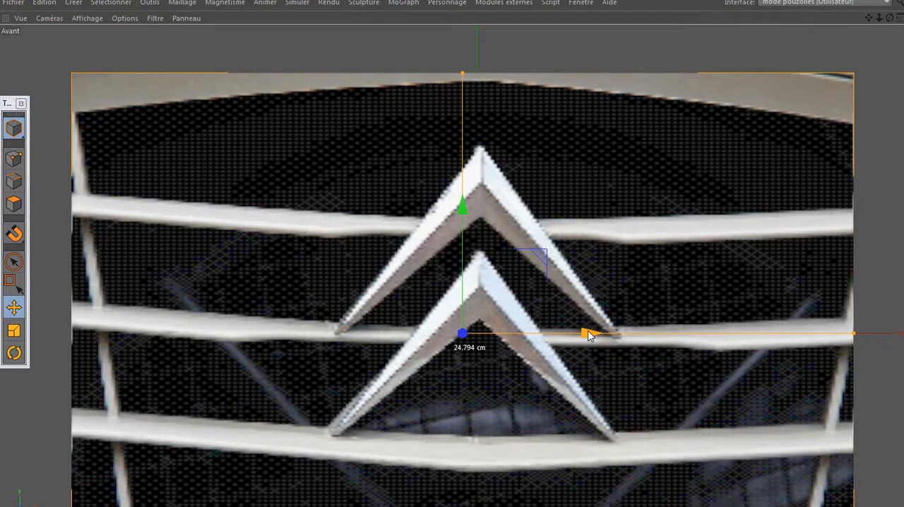
left_click_drag(590, 336, 584, 330)
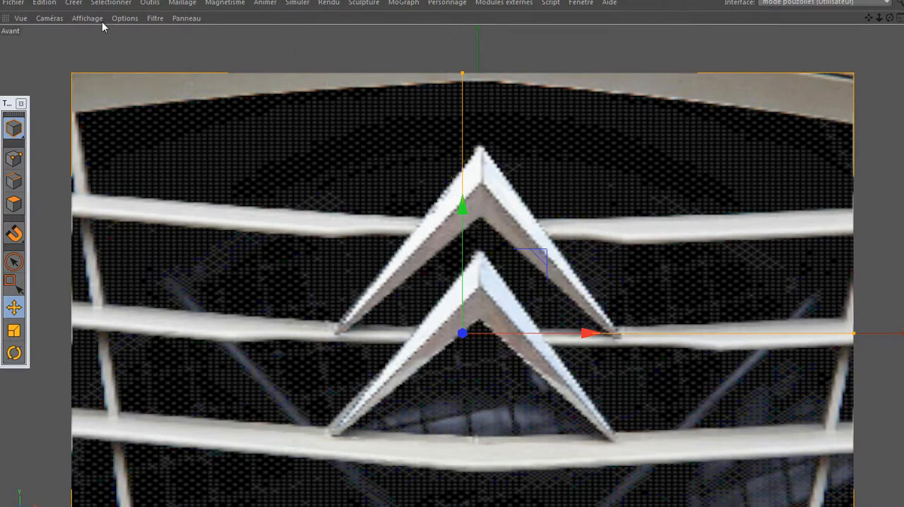
- Create a second plane (Plan) with orientation -Z, 2 width segments and 1 height segment
left_click(73, 3)
mouse_move(90, 22)
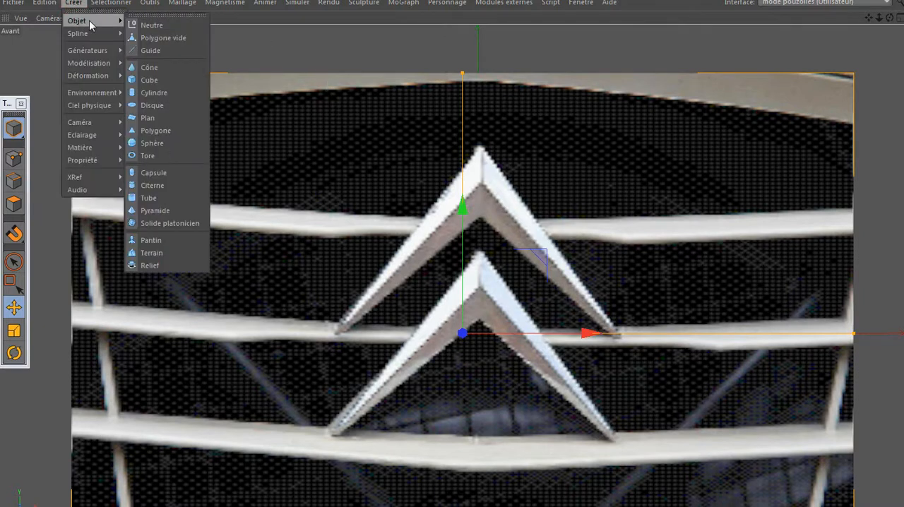
left_click(154, 118)
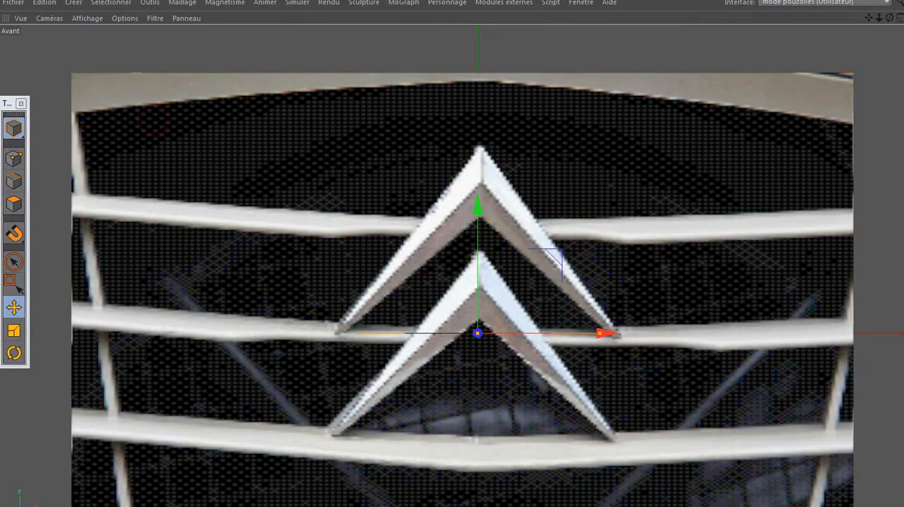
left_click(85, 488)
left_click(719, 285)
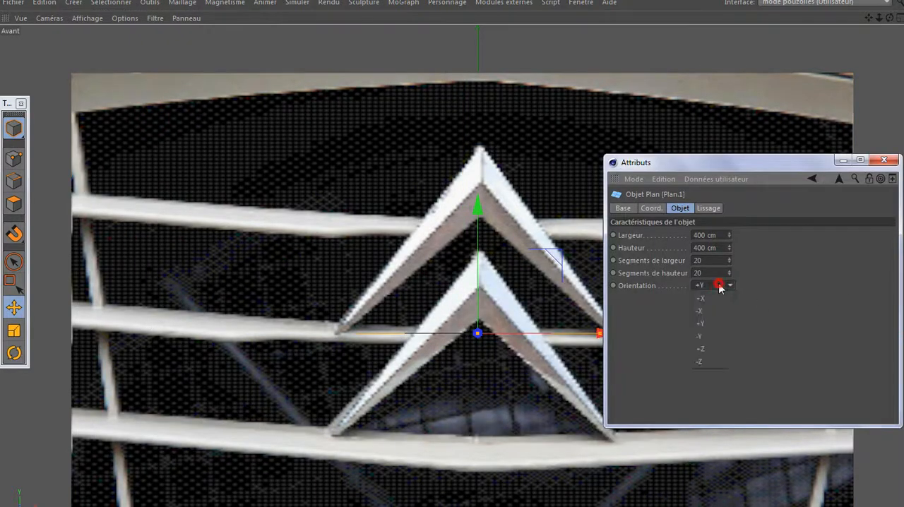
left_click(709, 362)
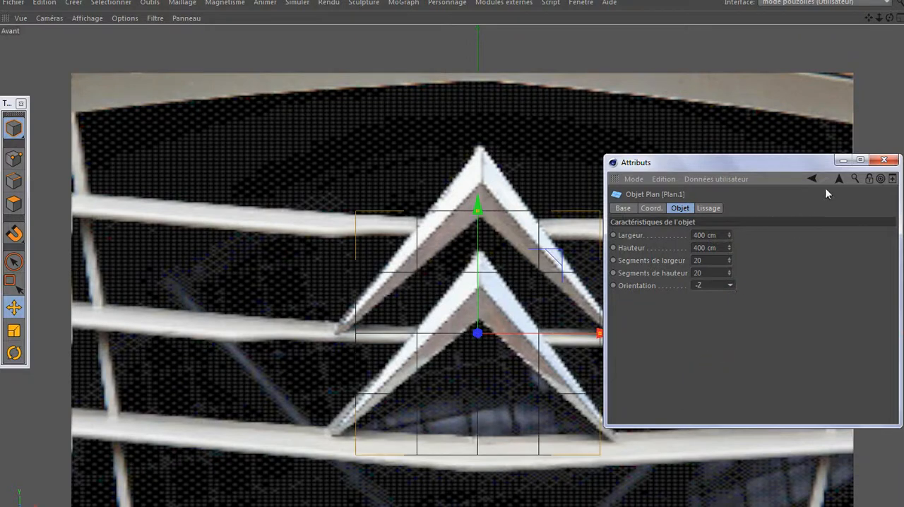
left_click(713, 260)
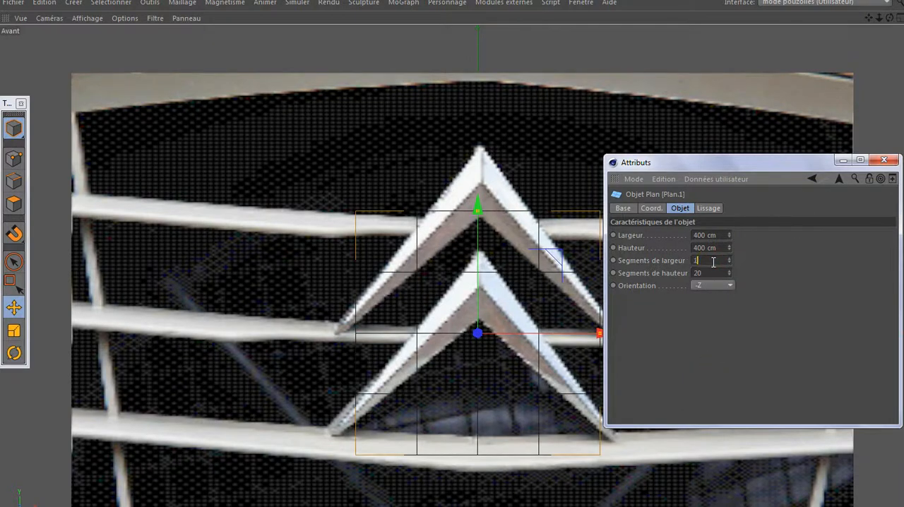
type("2")
type("1")
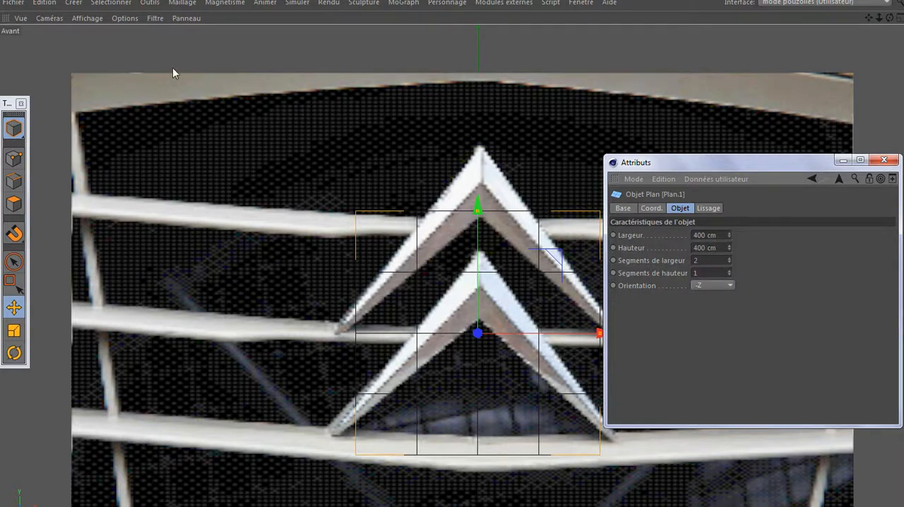
- Set the front view's display style to Fil de fer and put away the Attributs window
left_click(87, 17)
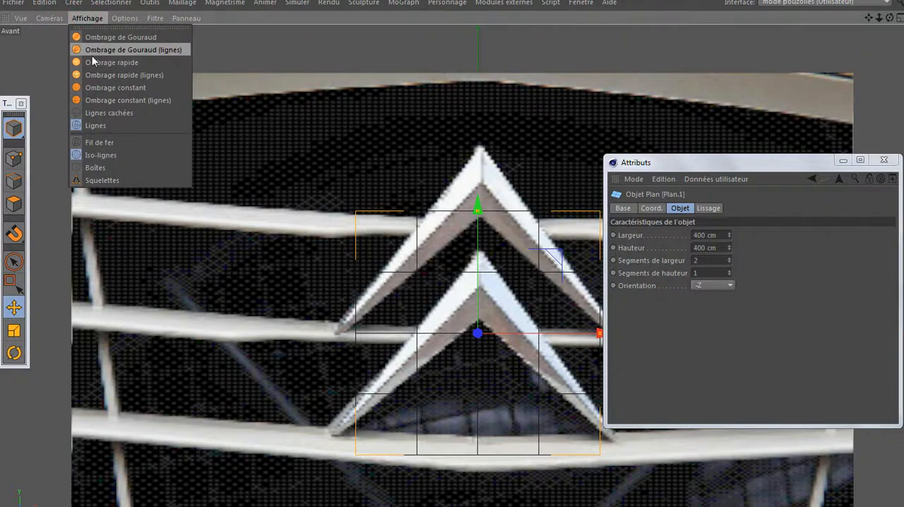
left_click(90, 144)
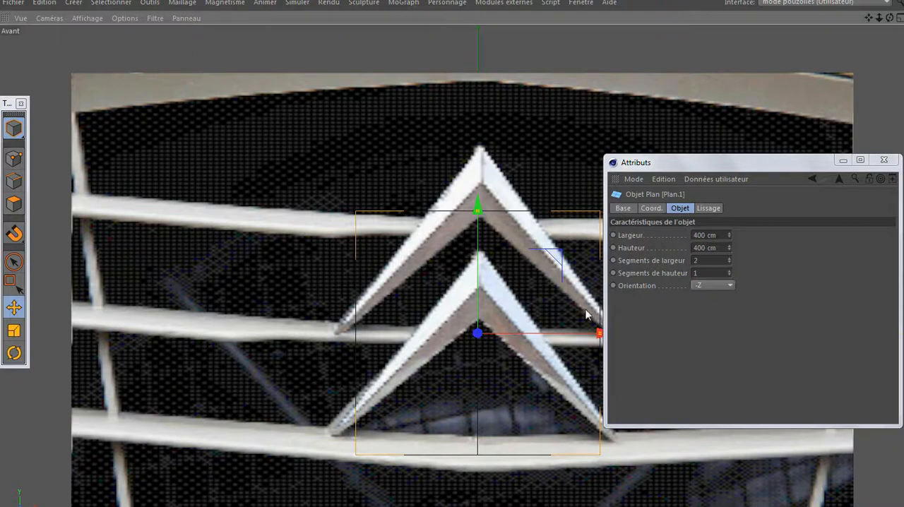
left_click(843, 161)
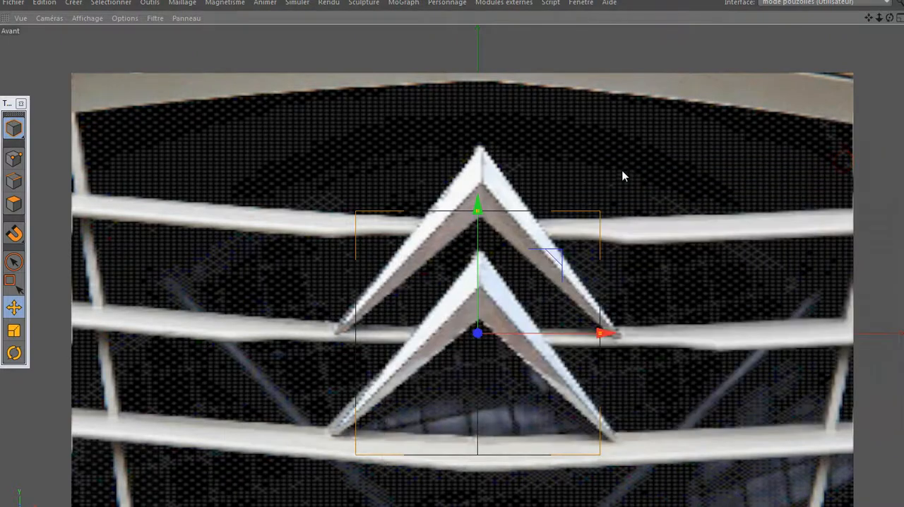
- Move the reference plane back along Z behind the new plane, and return to the enlarged front view with the Attributs window put away
left_click(538, 110)
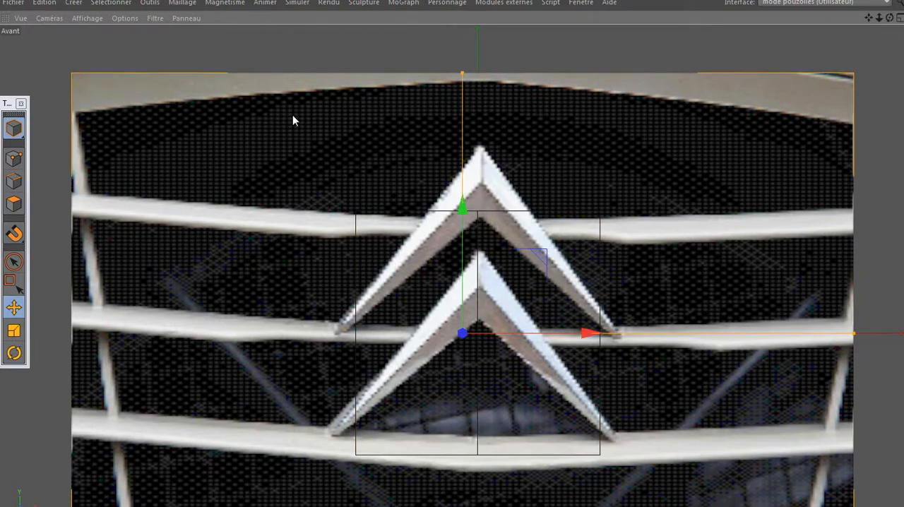
left_click(13, 306)
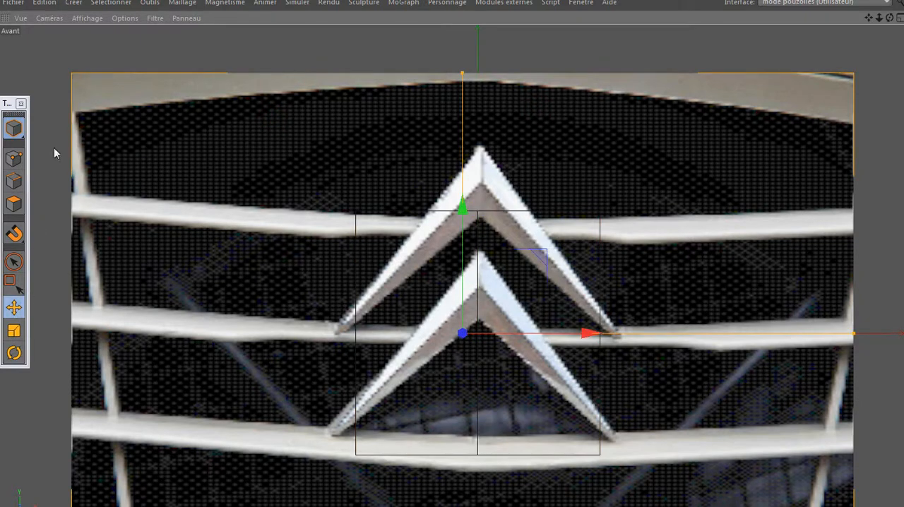
left_click(363, 247)
left_click(452, 247)
left_click(476, 251)
left_click(483, 213)
key("shift+F5")
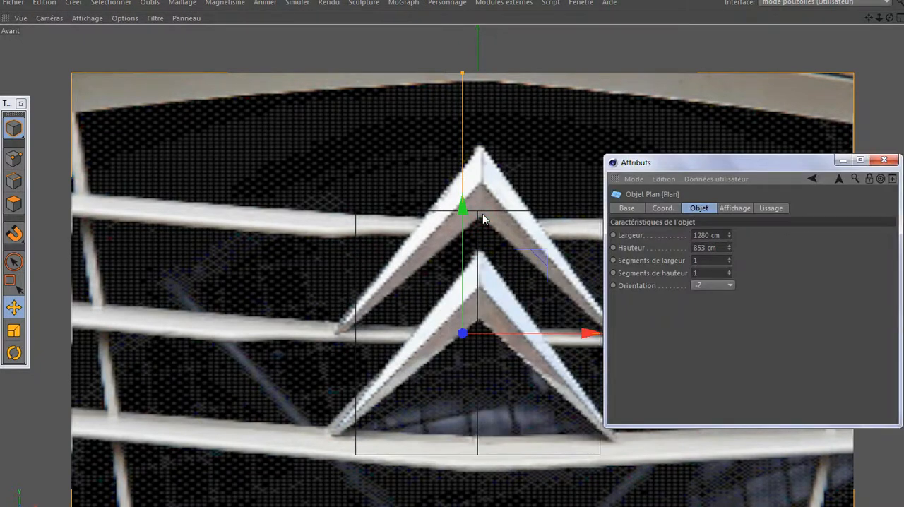
middle_click(351, 206)
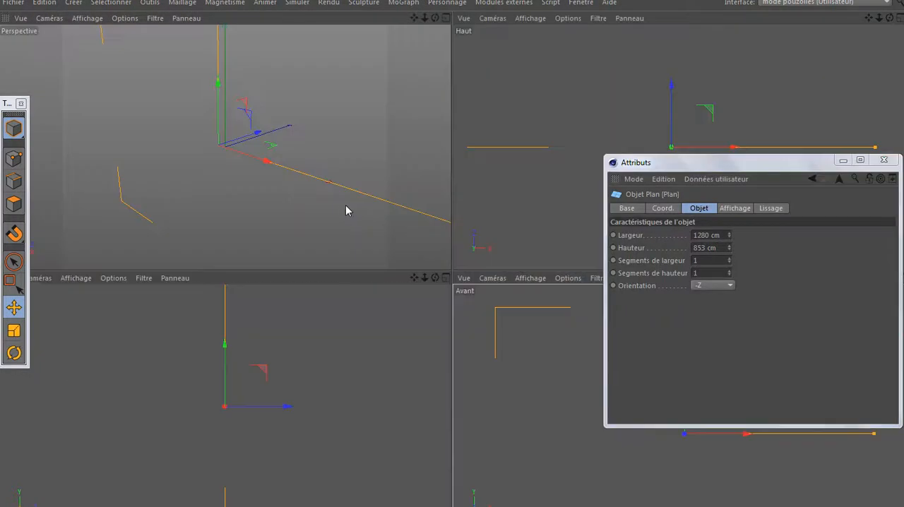
left_click(166, 222)
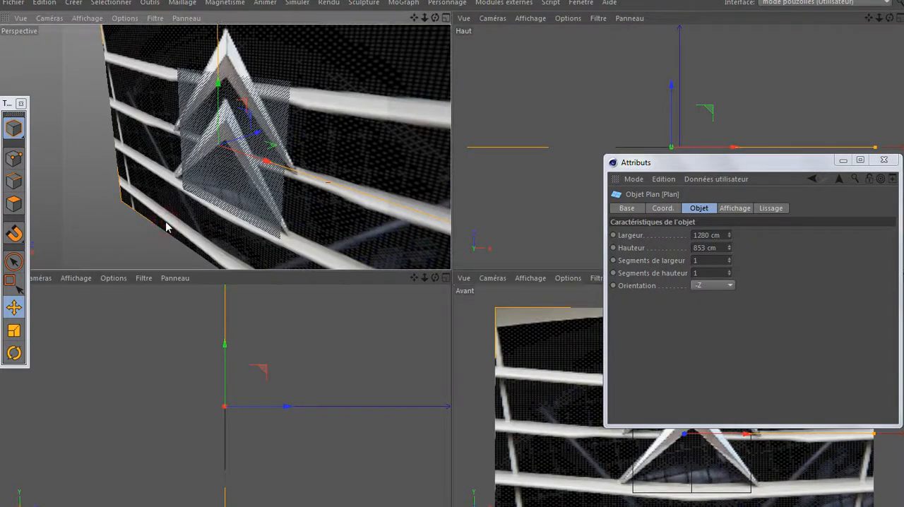
left_click_drag(258, 137, 346, 113)
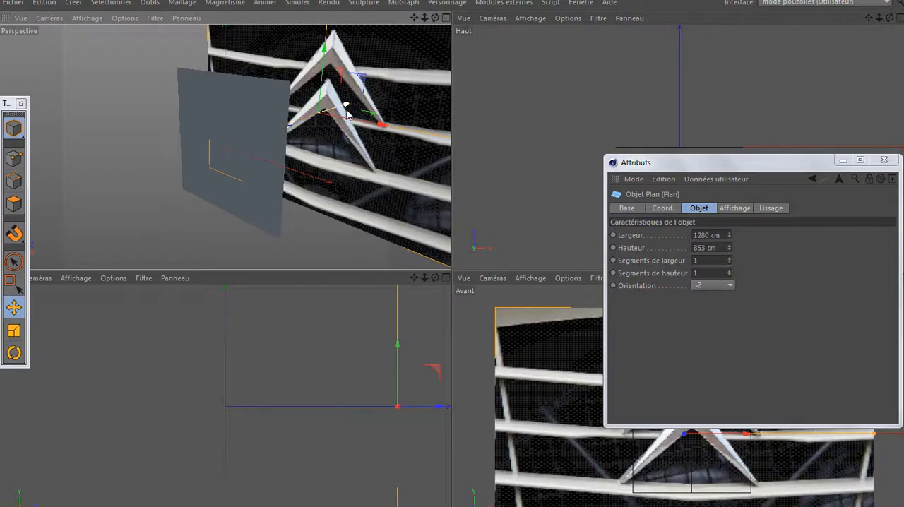
middle_click(481, 307)
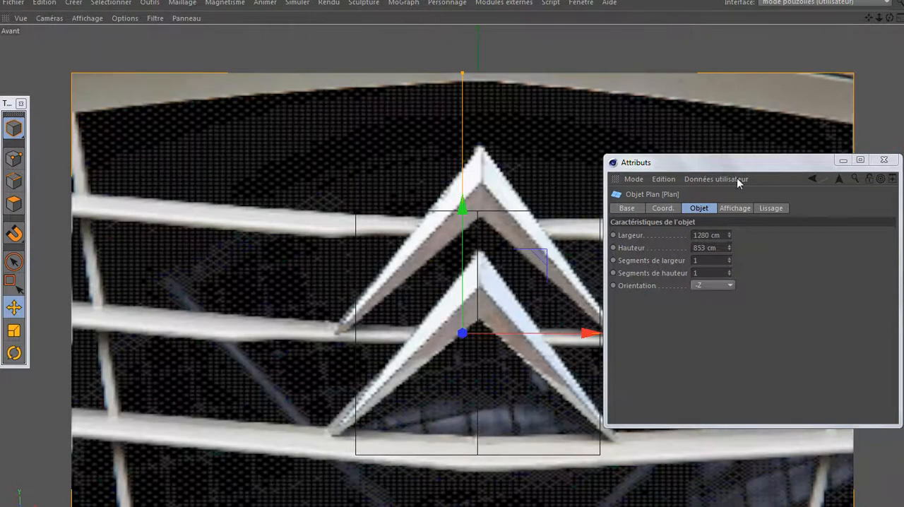
left_click(843, 160)
- Raise the new plane until its upper edge meets the upper chevron's peak, and nudge the reference plane in X so the peak sits on its centre line
left_click(588, 214)
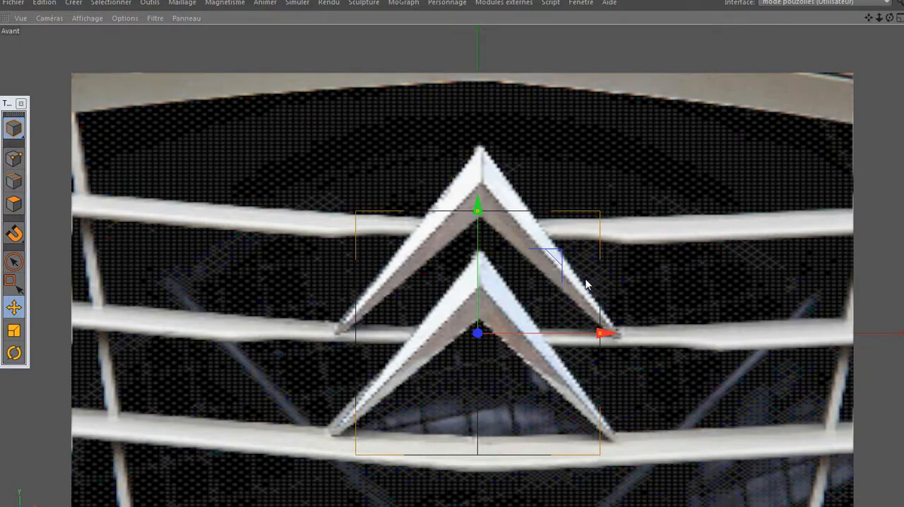
left_click_drag(478, 216, 484, 134)
scroll(507, 204, "up", 5)
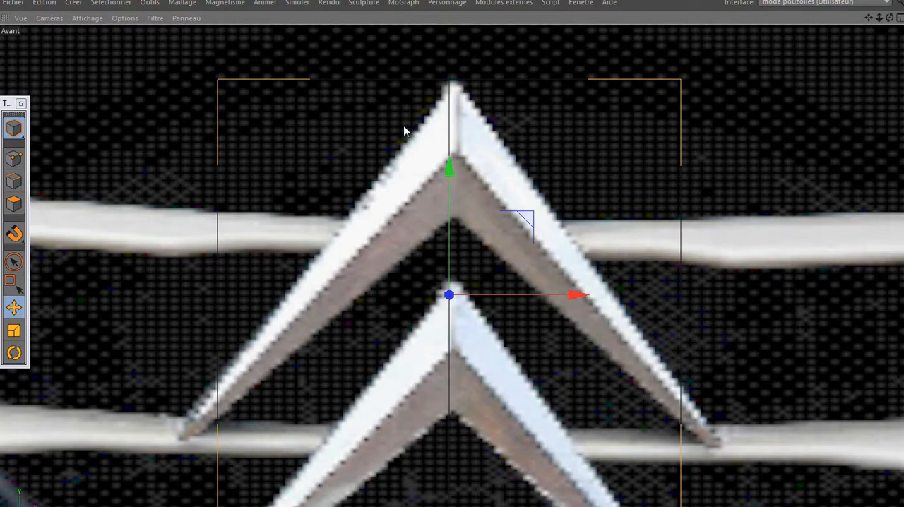
left_click(163, 129)
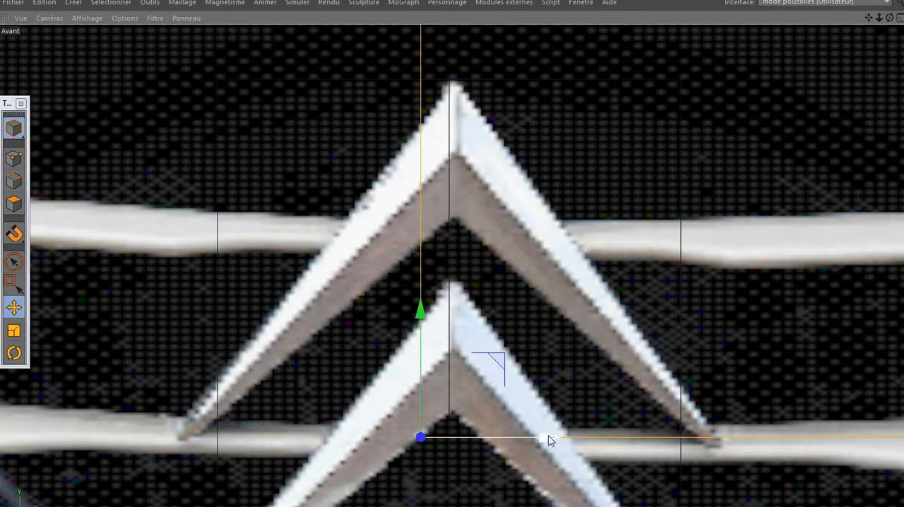
left_click_drag(546, 437, 542, 440)
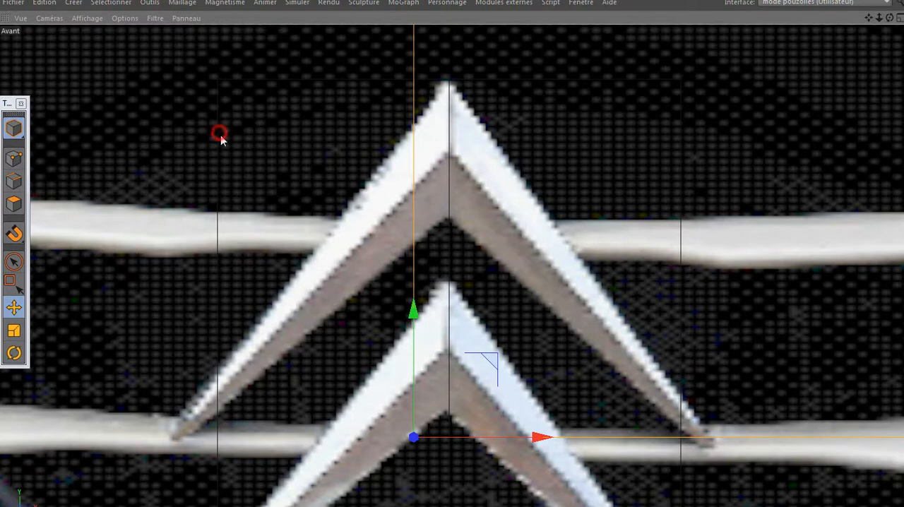
- Convert the new plane, Plan.1, into an editable polygon object and put away the Attributs window
double_click(218, 457)
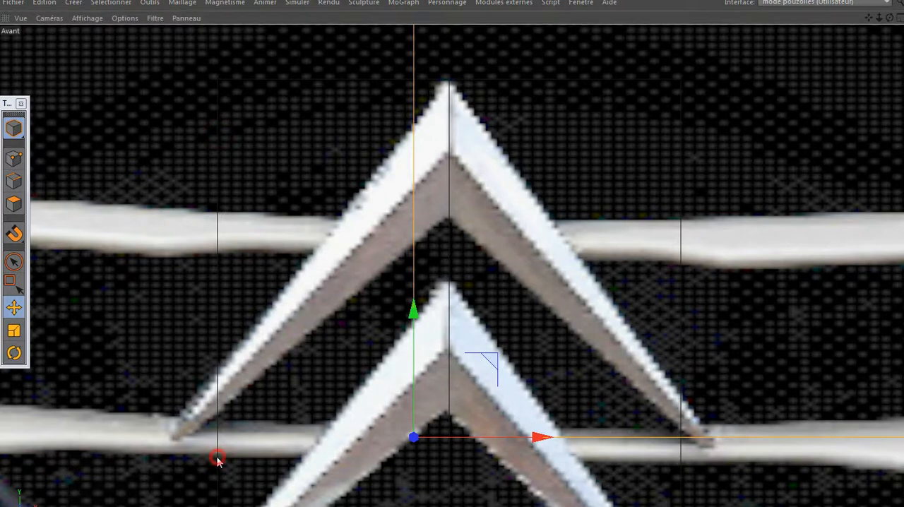
double_click(217, 458)
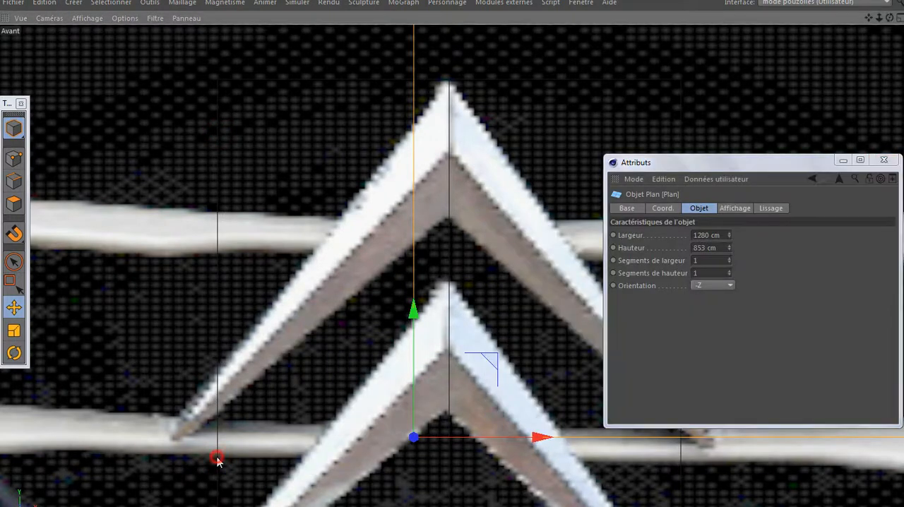
left_click(218, 298)
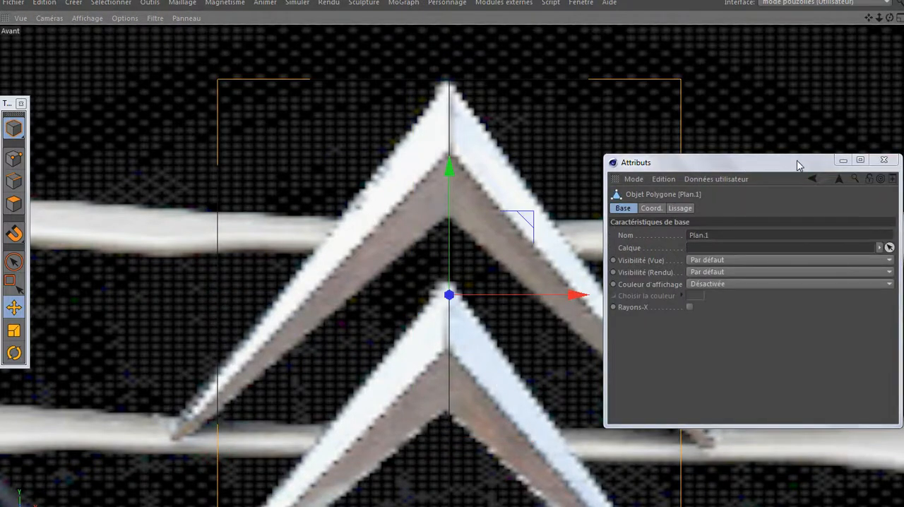
left_click(835, 161)
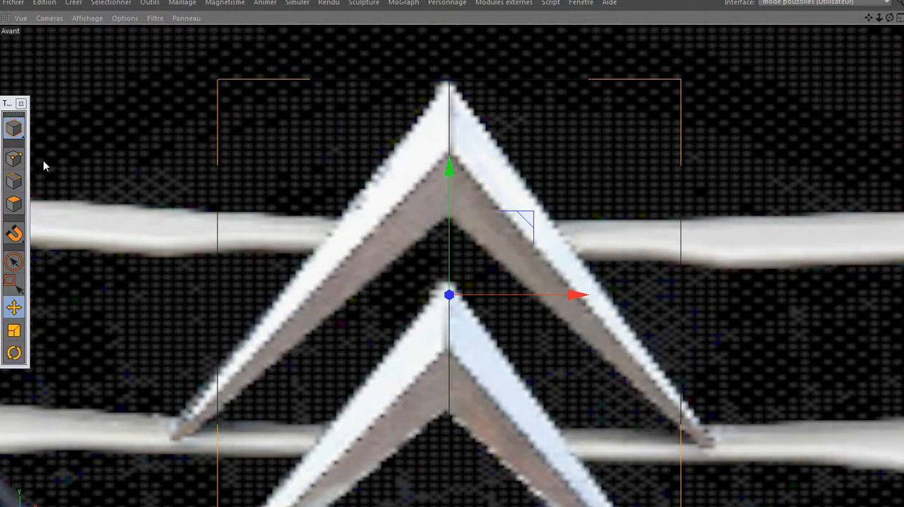
- Rectangle-select the two points on the left side of Plan.1 in points mode and delete them
left_click(14, 158)
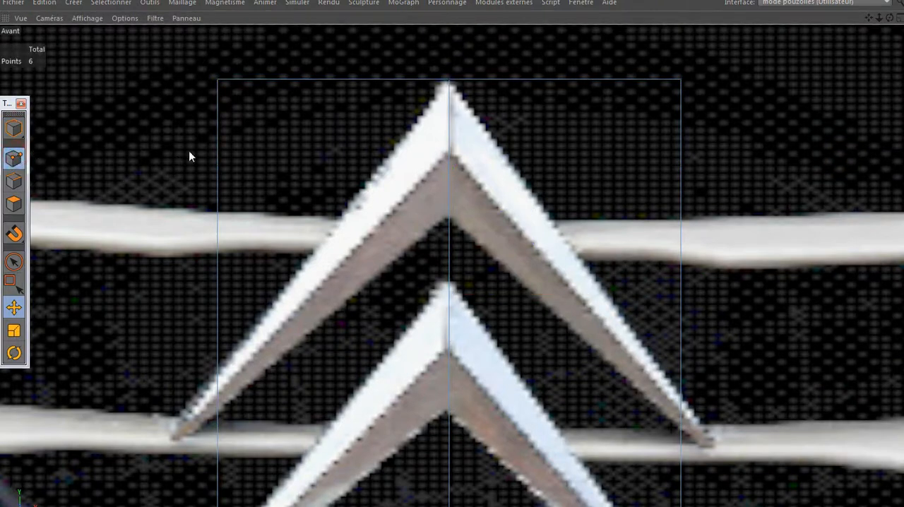
left_click(11, 281)
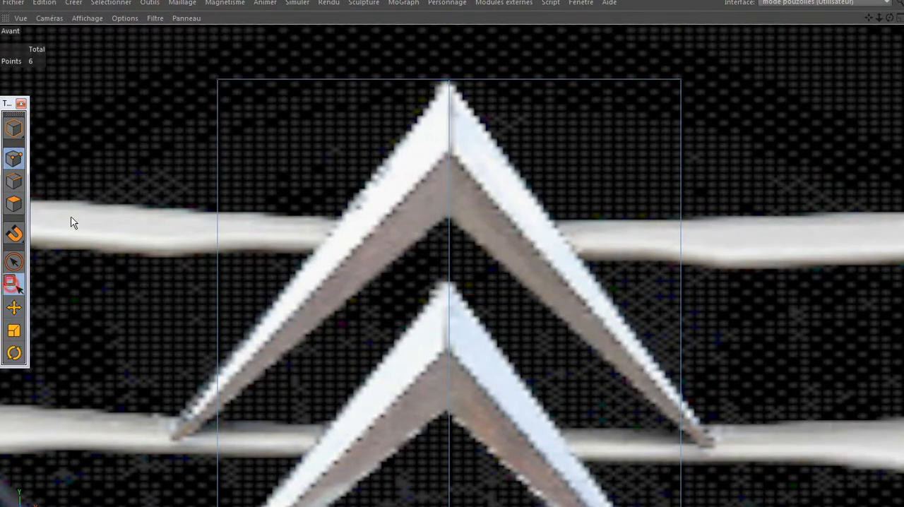
left_click_drag(160, 77, 260, 463)
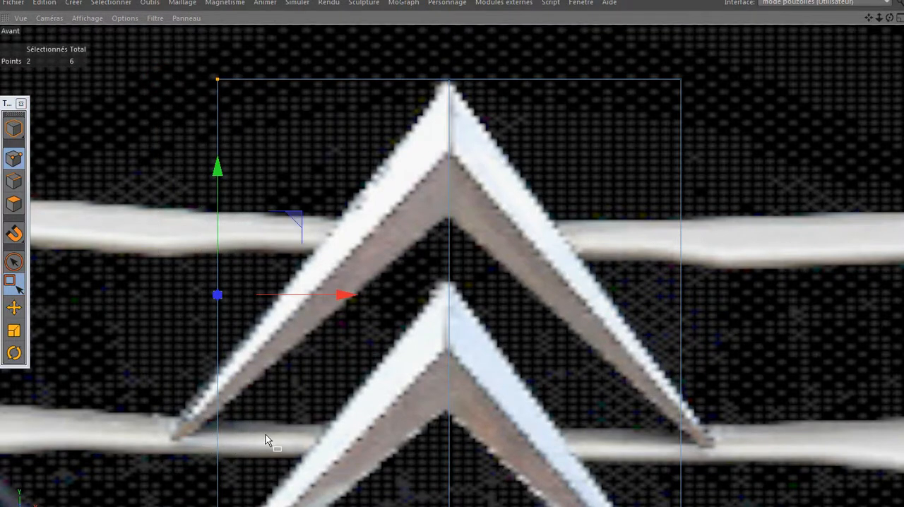
key("Delete")
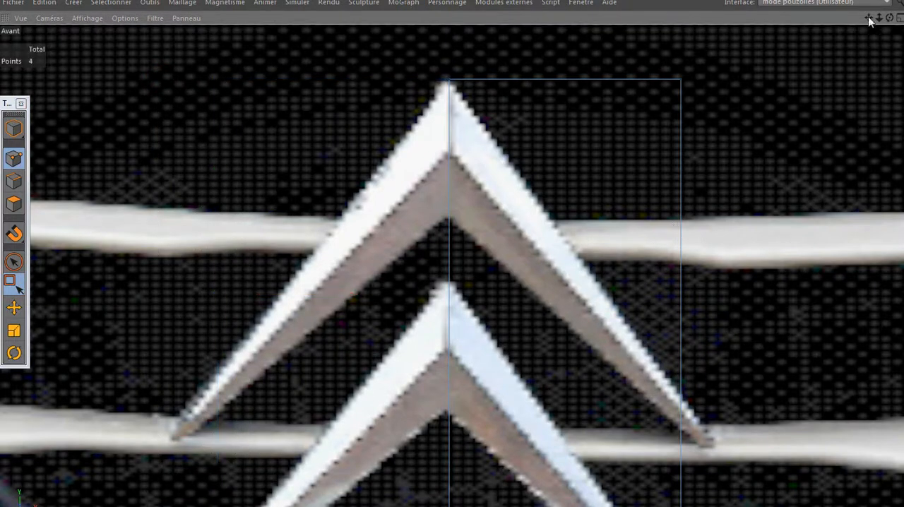
- Move the half-plane's upper and lower right-hand points onto the outer and inner corners of the upper chevron's right tip
left_click_drag(868, 19, 867, 0)
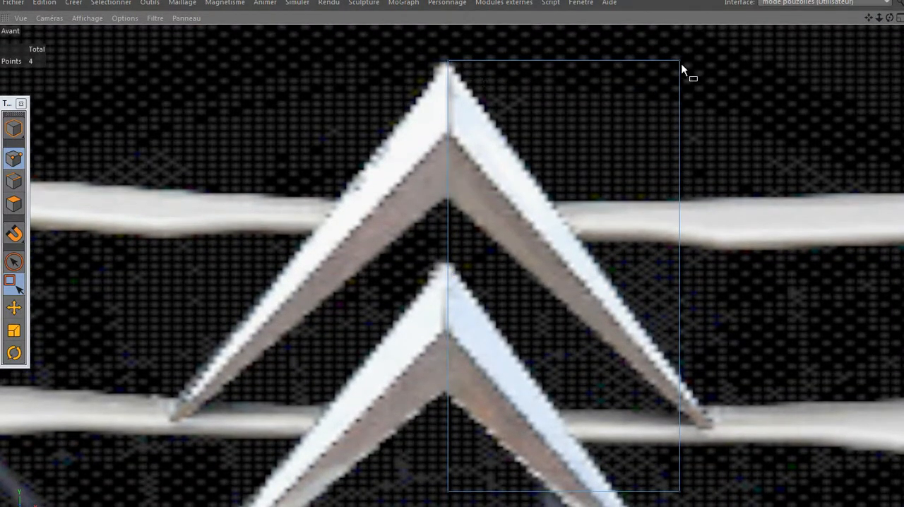
left_click_drag(701, 52, 657, 80)
left_click_drag(679, 30, 713, 142)
left_click_drag(759, 184, 787, 355)
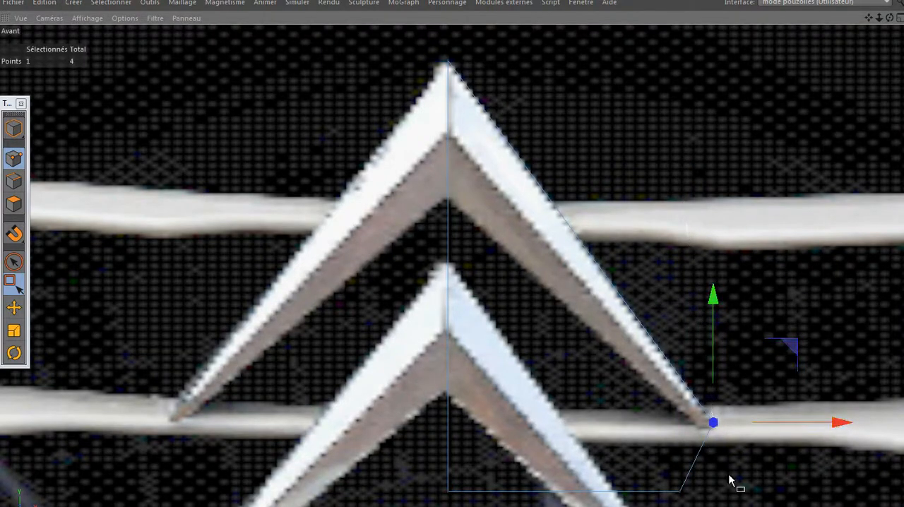
left_click(683, 491)
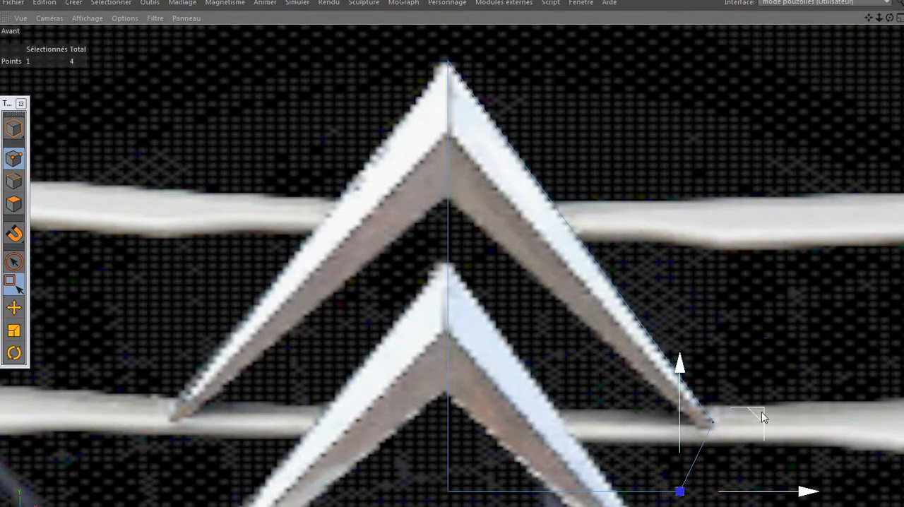
left_click_drag(760, 411, 784, 354)
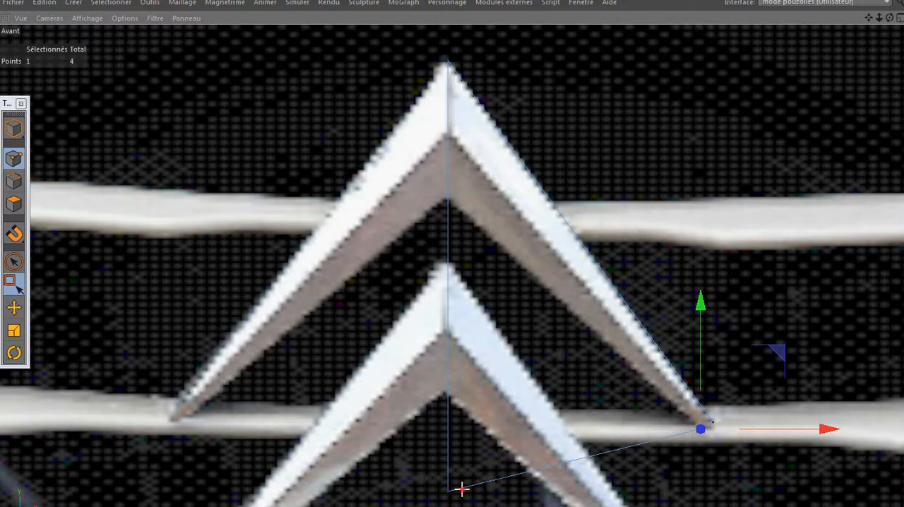
- Move the half-plane's lower centre-line point to the upper chevron's inner notch, and add a Knife cut in Boucle mode along the chevron's ridge
left_click(448, 489)
left_click_drag(448, 377, 478, 77)
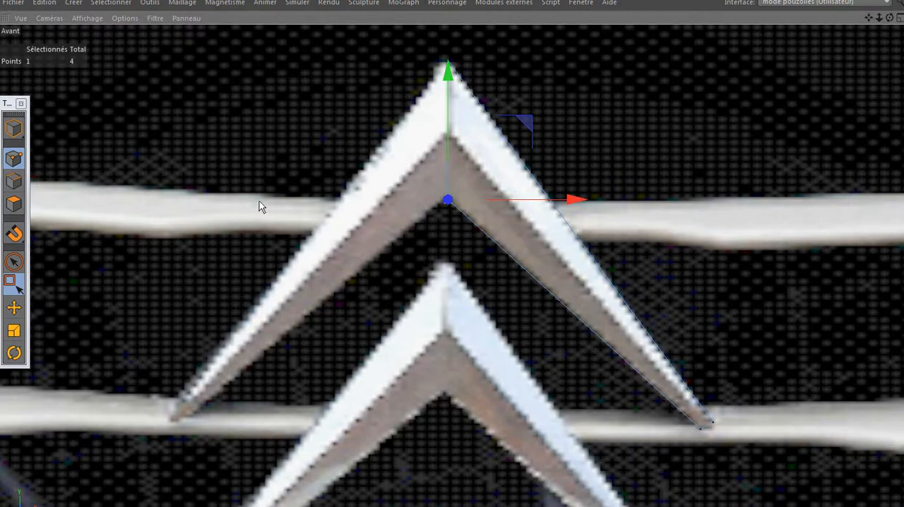
key("k")
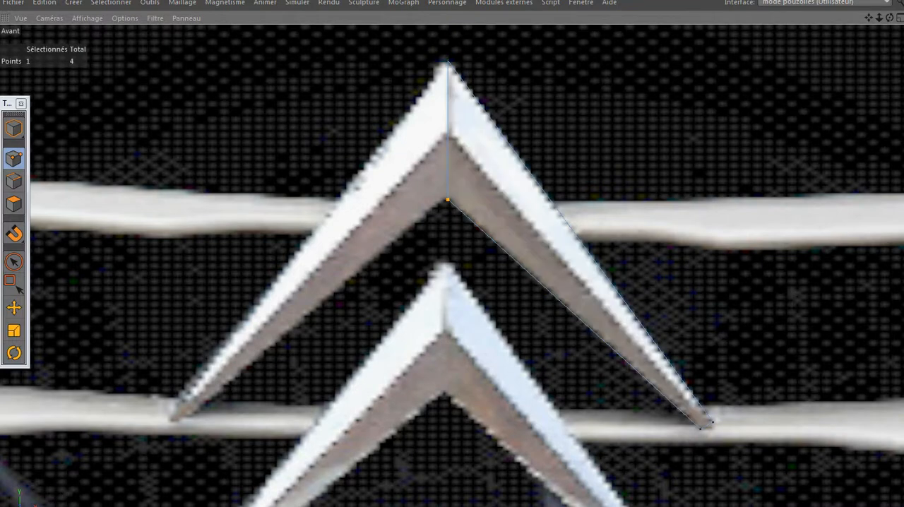
left_click(171, 504)
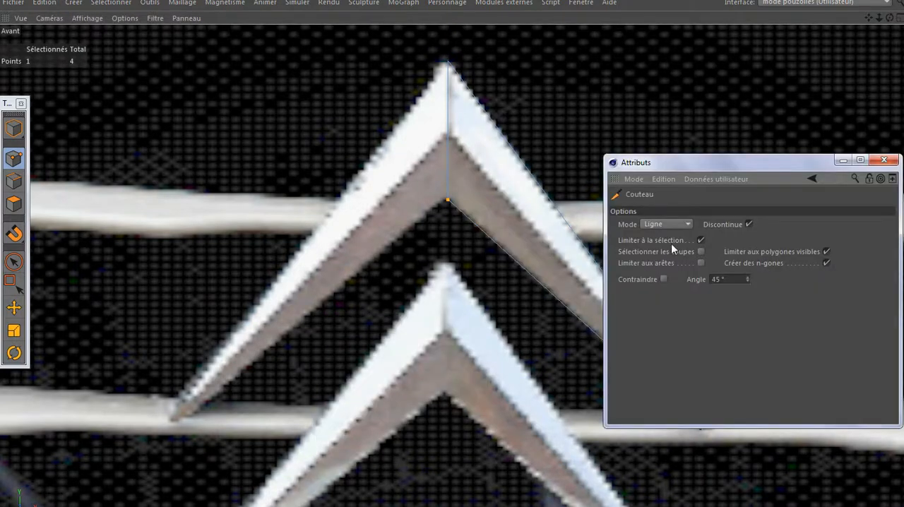
left_click(678, 224)
left_click(656, 275)
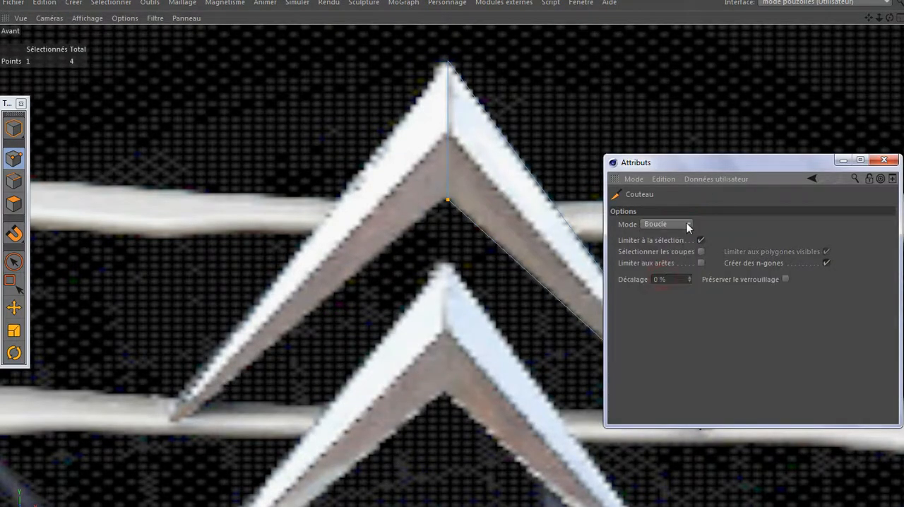
left_click(842, 159)
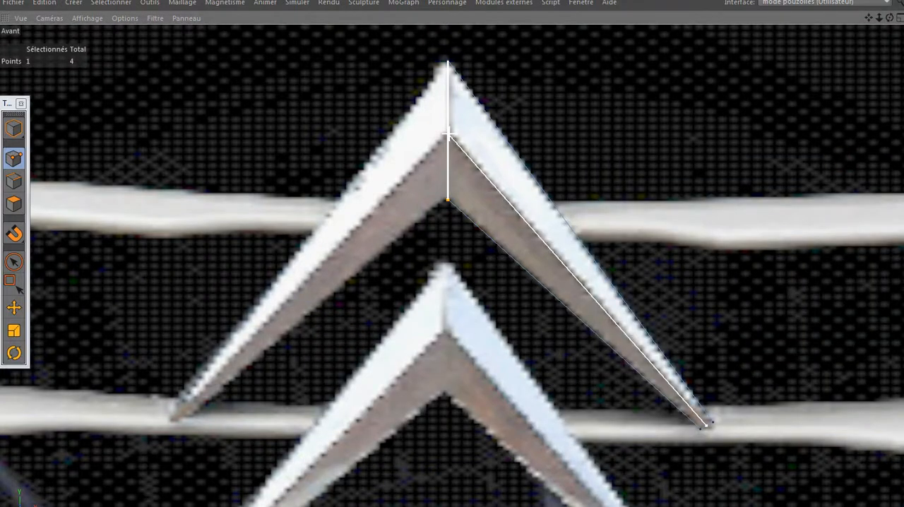
left_click(448, 132)
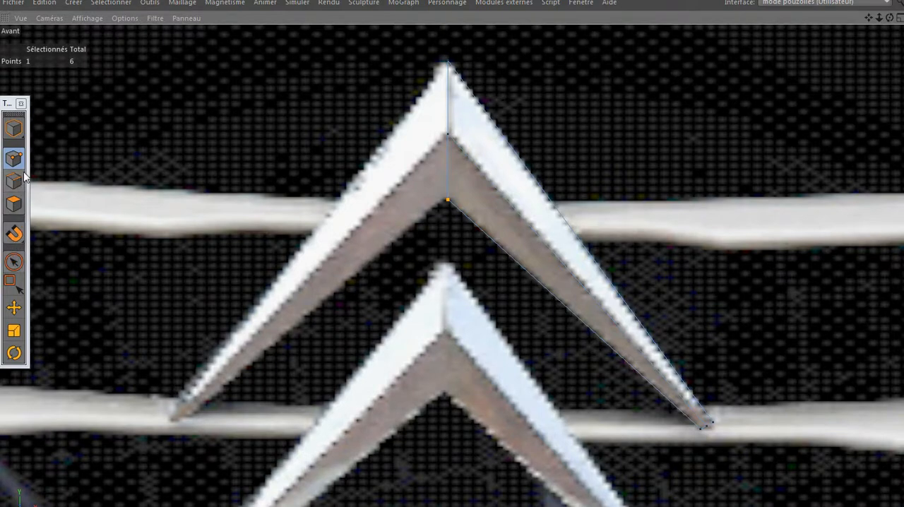
- Select the ridge cut's point on the centre line for moving and bring the half-chevron into view in the perspective view
left_click(14, 307)
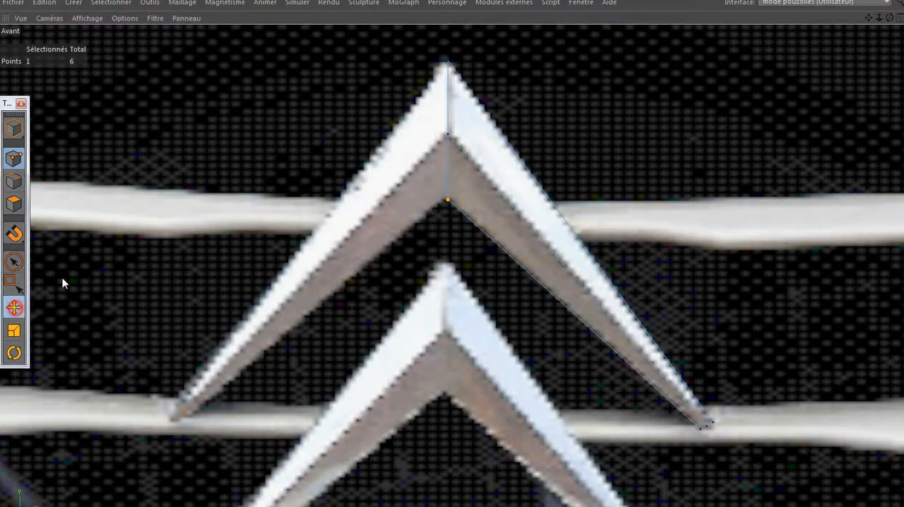
left_click(451, 135)
left_click(434, 139)
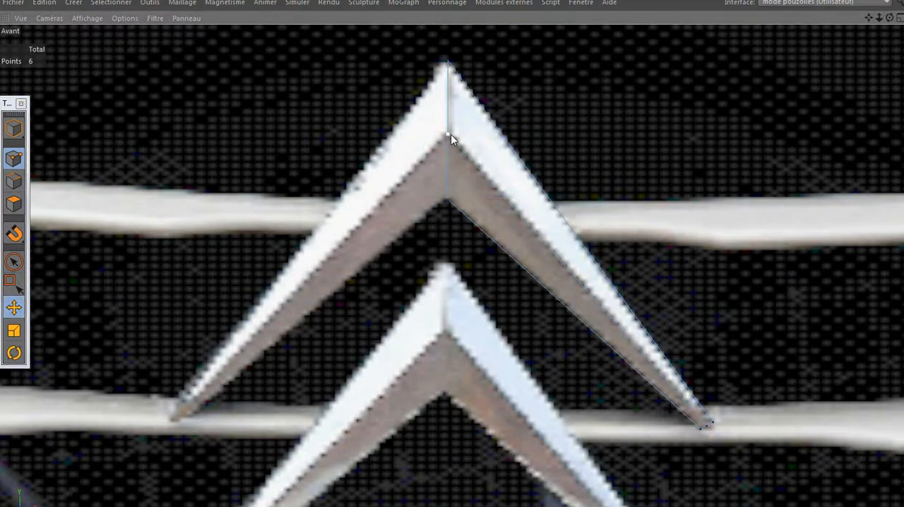
left_click(449, 134)
middle_click(329, 174)
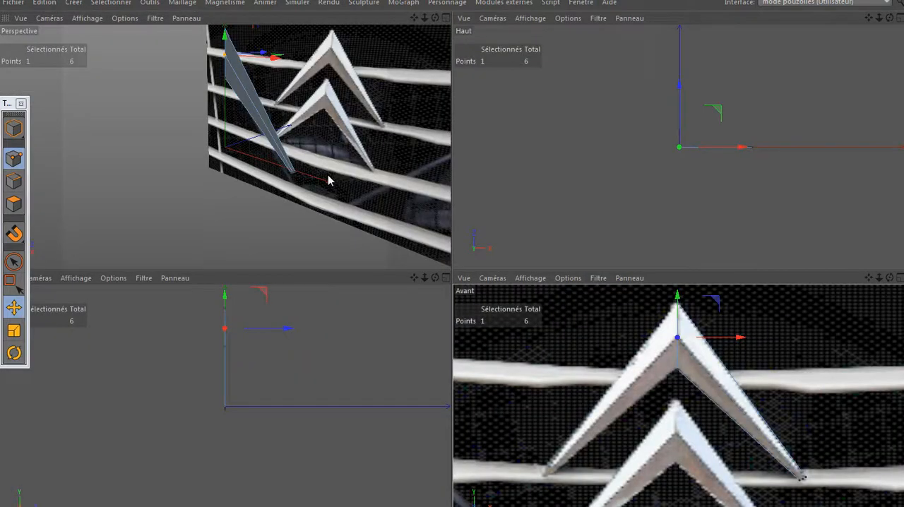
middle_click(329, 180)
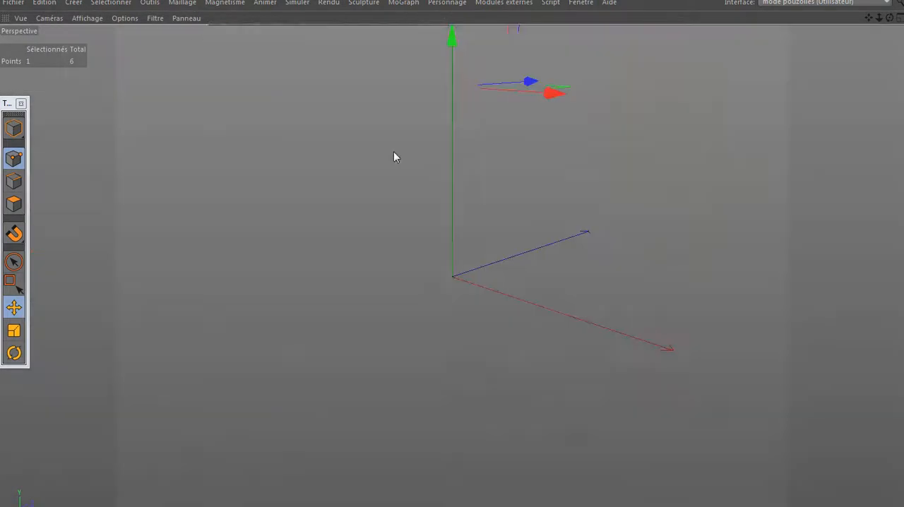
left_click_drag(869, 17, 779, 87)
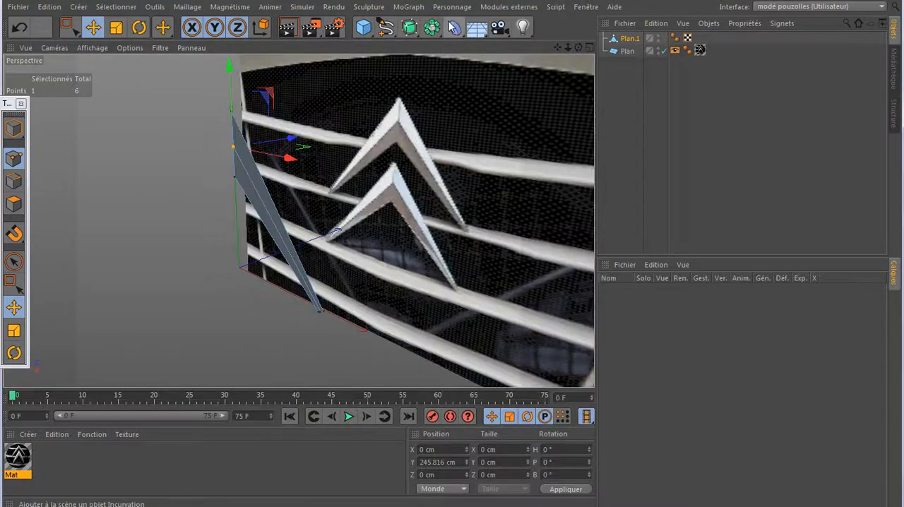
- Add a Symétrie object and make Plan.1 its child
left_click(435, 30)
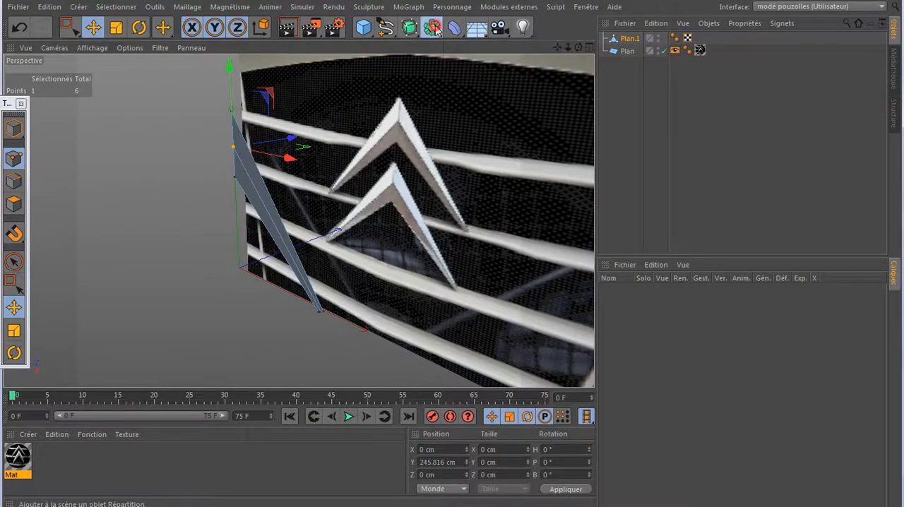
left_click(569, 99)
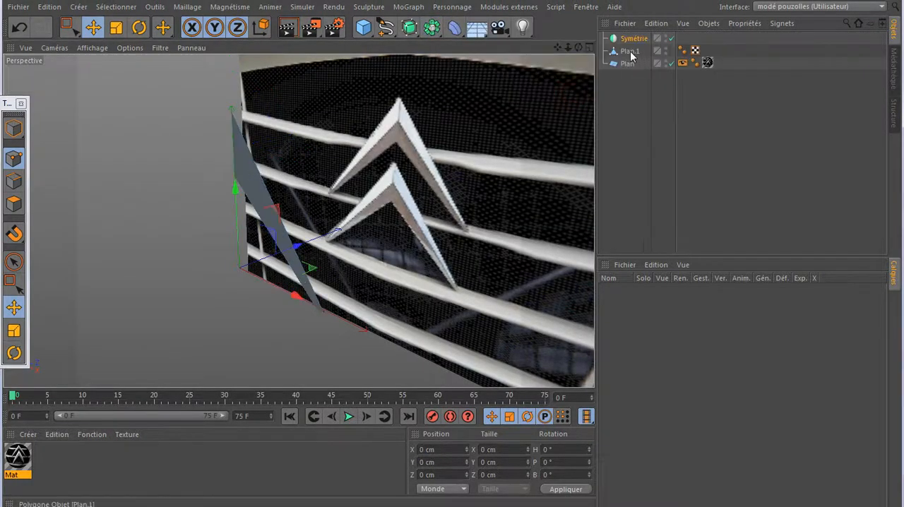
left_click_drag(632, 52, 636, 40)
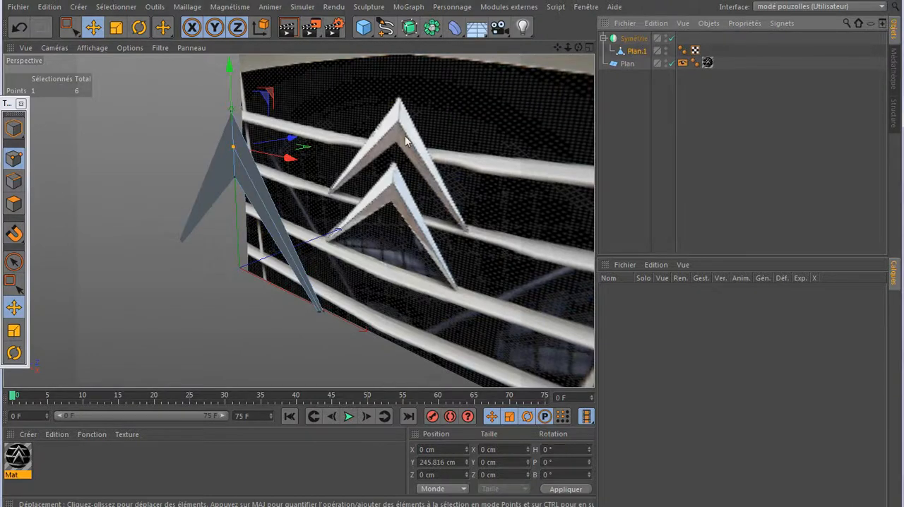
- Try XY as the mirror plane of the Symétrie object
left_click(631, 41)
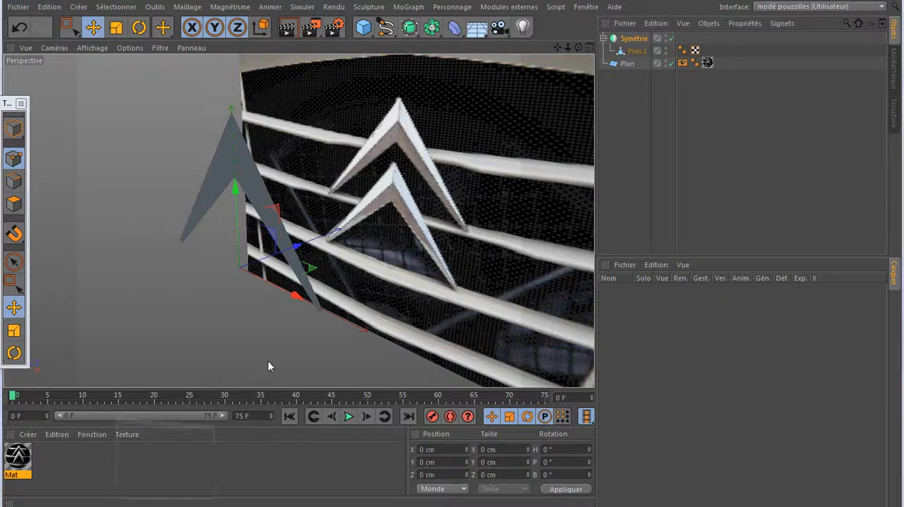
key("shift+F5")
left_click(689, 236)
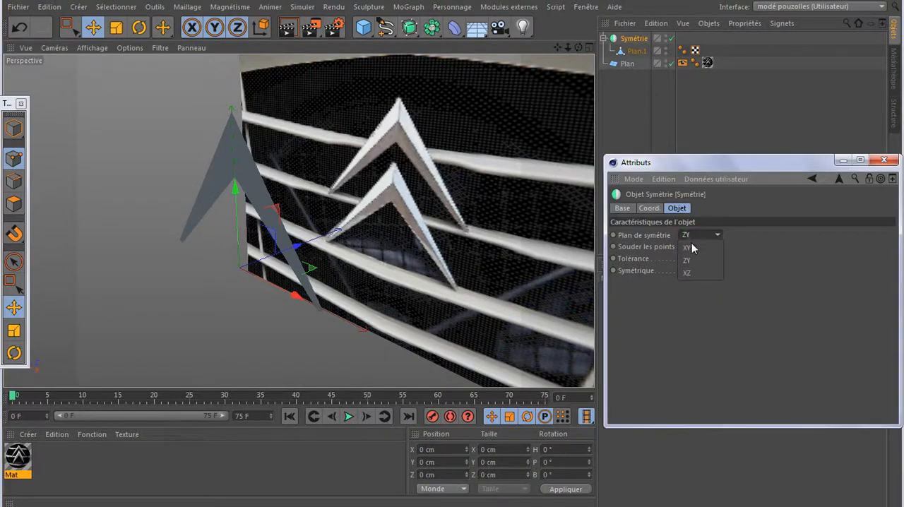
left_click(691, 246)
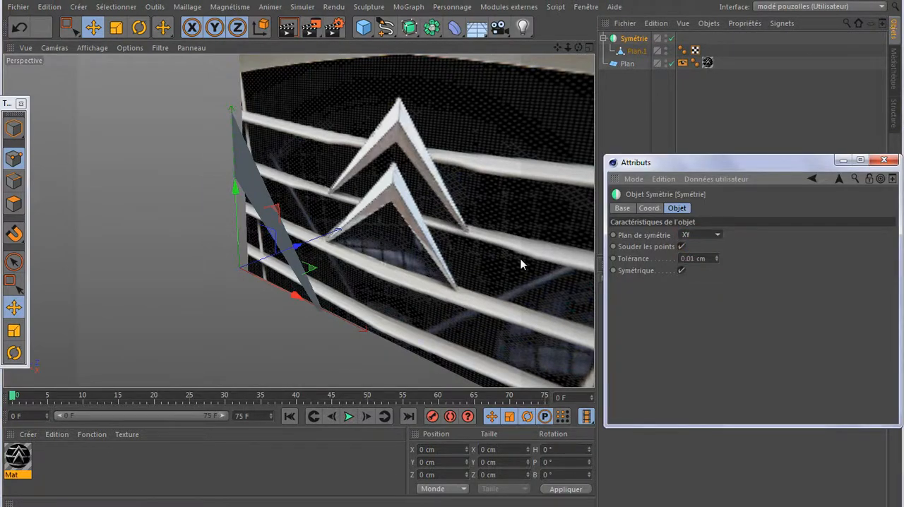
scroll(282, 287, "down", 5)
scroll(198, 281, "down", 3)
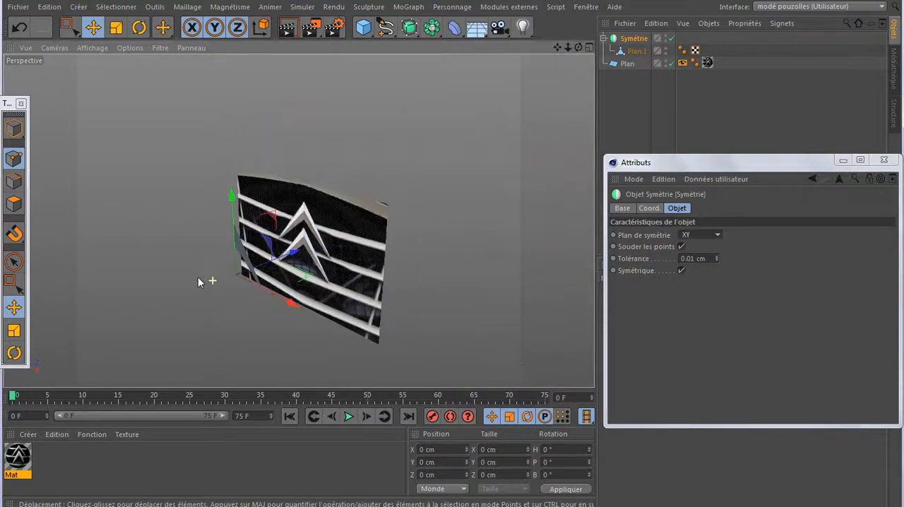
- Disable the textured reference plane, Plan, so only the chevron is displayed
left_click(671, 62)
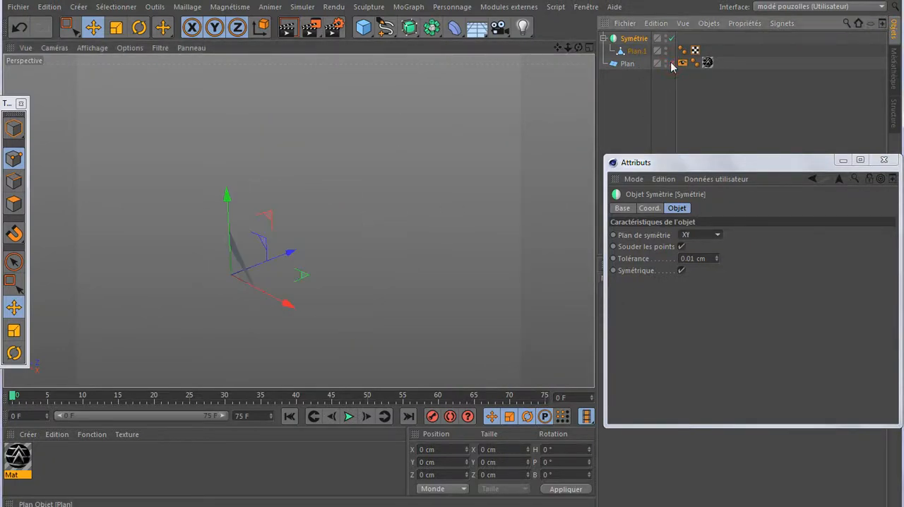
scroll(388, 228, "down", 2)
scroll(265, 290, "down", 3)
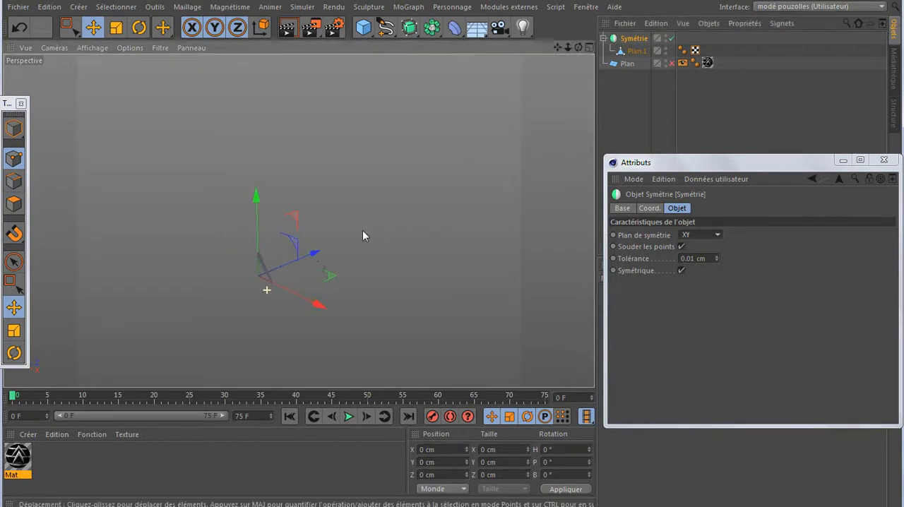
scroll(363, 229, "down", 1)
scroll(252, 297, "up", 3)
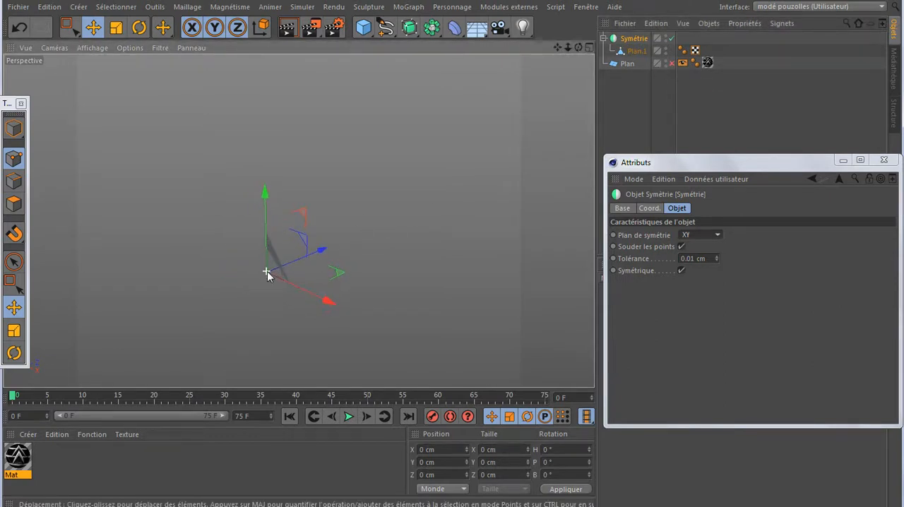
scroll(267, 271, "up", 8)
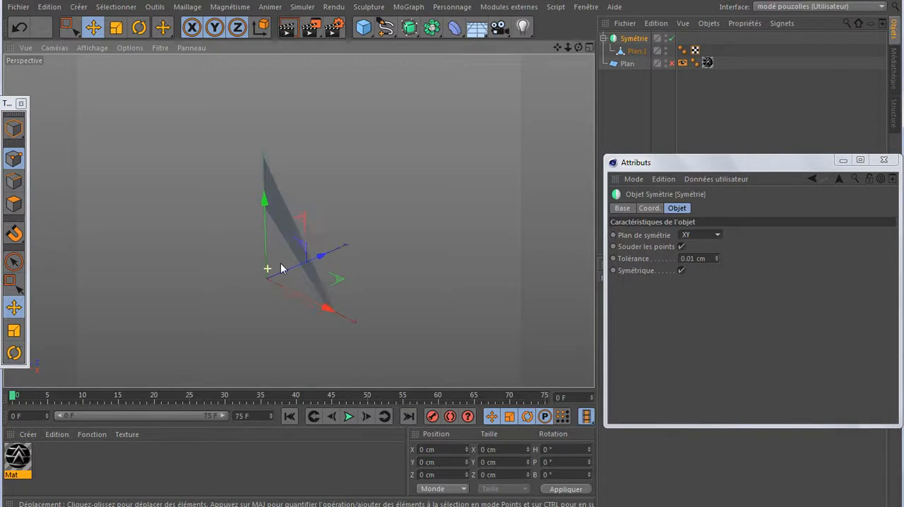
- Compare the ZY and XZ mirror planes of the Symétrie object, settle on ZY, and put away the Attributs window
left_click(701, 235)
left_click(691, 259)
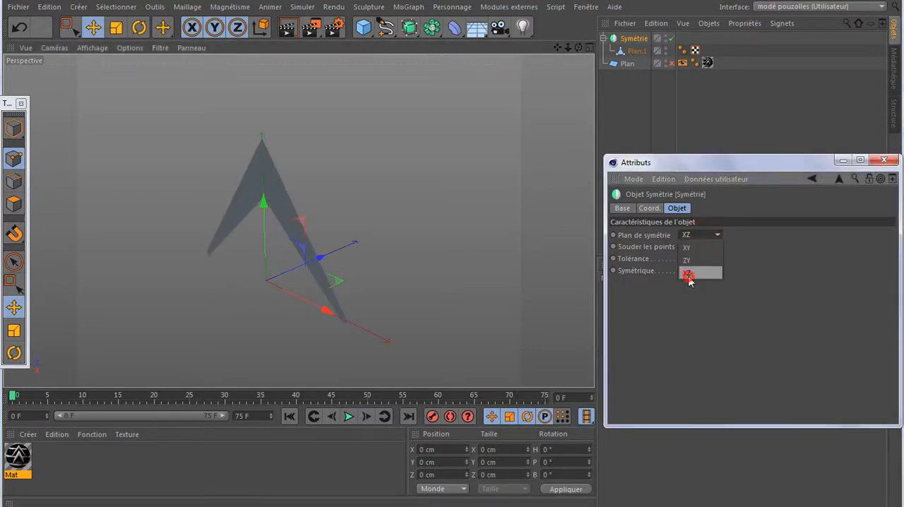
left_click(689, 275)
scroll(327, 311, "down", 3)
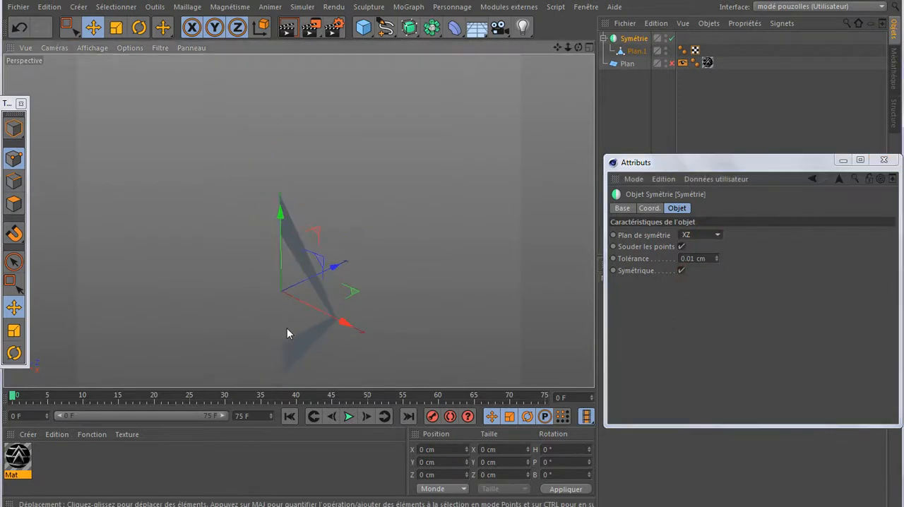
left_click(692, 235)
left_click(691, 259)
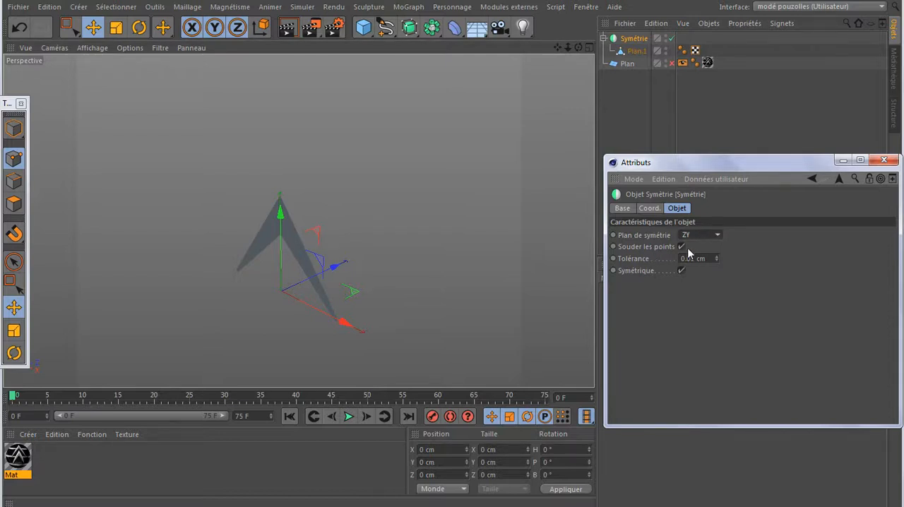
left_click(841, 161)
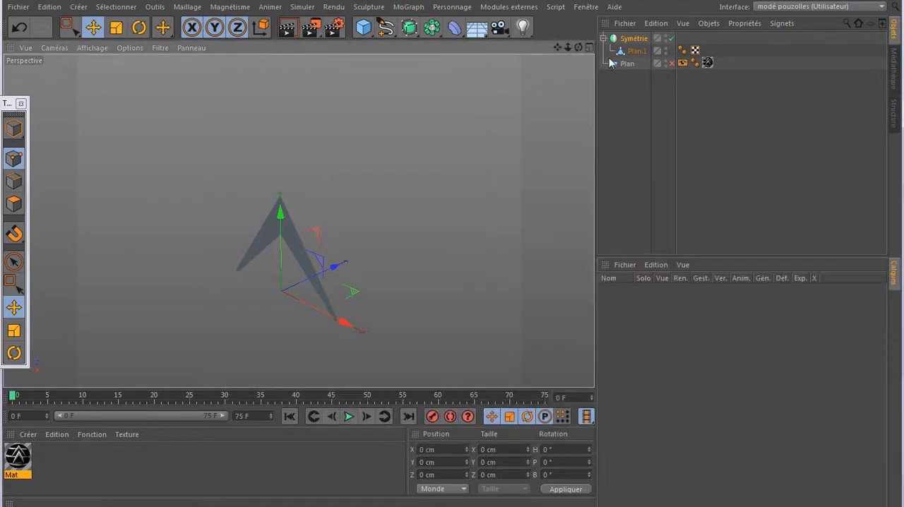
- Pull the middle centre-line point of Plan.1 forward along Z to about -27 cm to raise the chevron's ridge
left_click(635, 51)
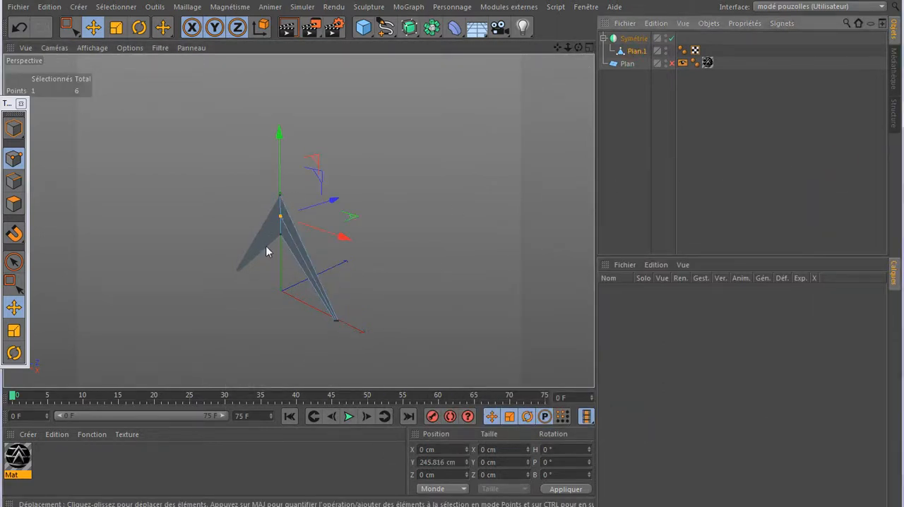
scroll(273, 253, "up", 3)
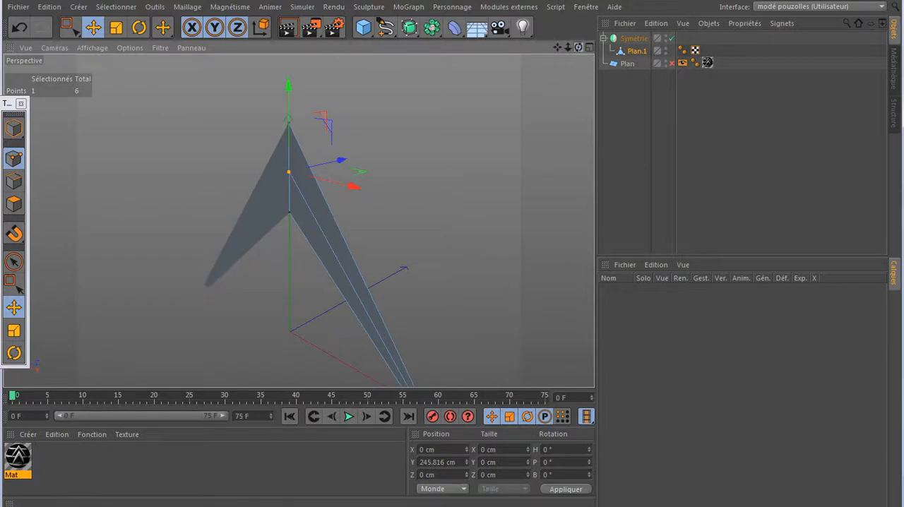
left_click_drag(579, 47, 537, 51)
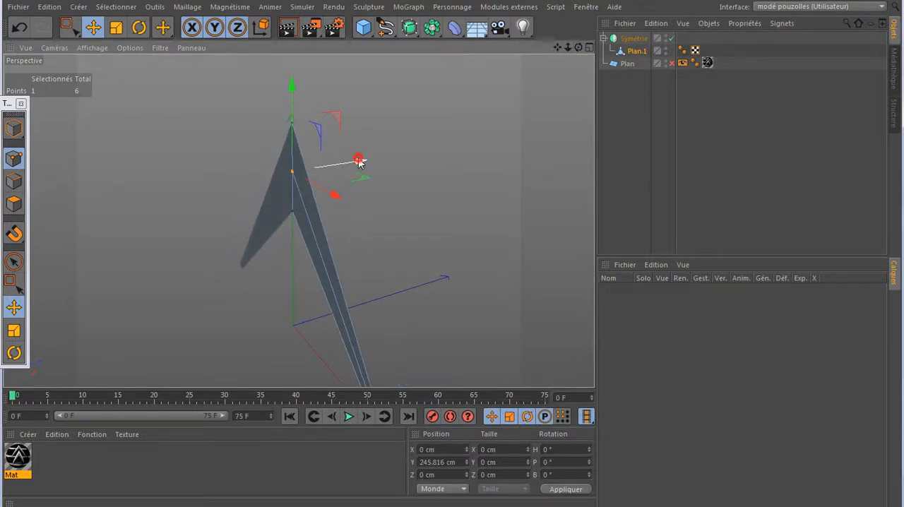
left_click_drag(359, 162, 343, 171)
left_click_drag(578, 47, 516, 104)
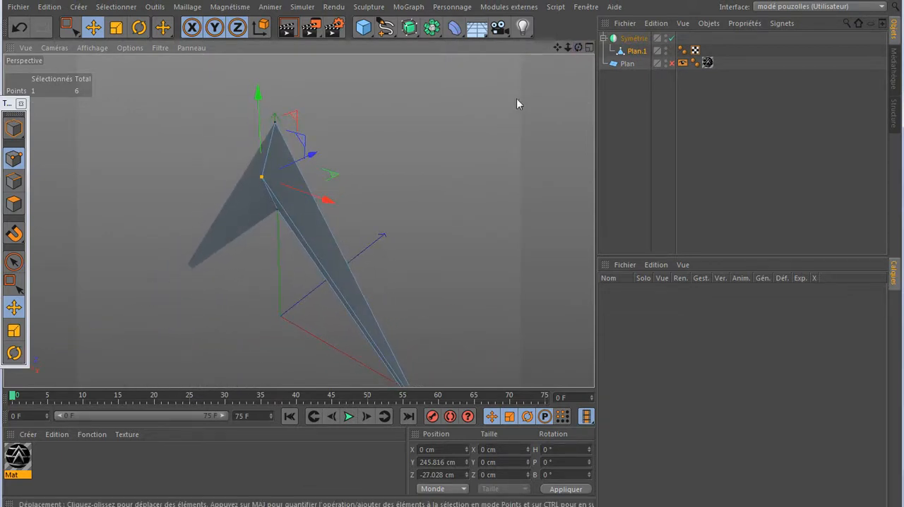
- Add a Surface de subdivision object and make Symétrie its child to smooth the chevron
left_click_drag(410, 27, 460, 48)
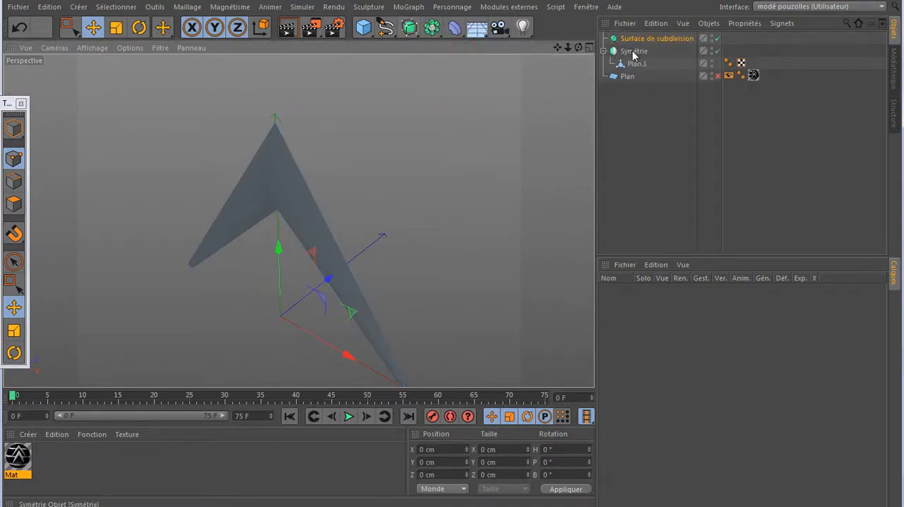
left_click_drag(634, 53, 647, 40)
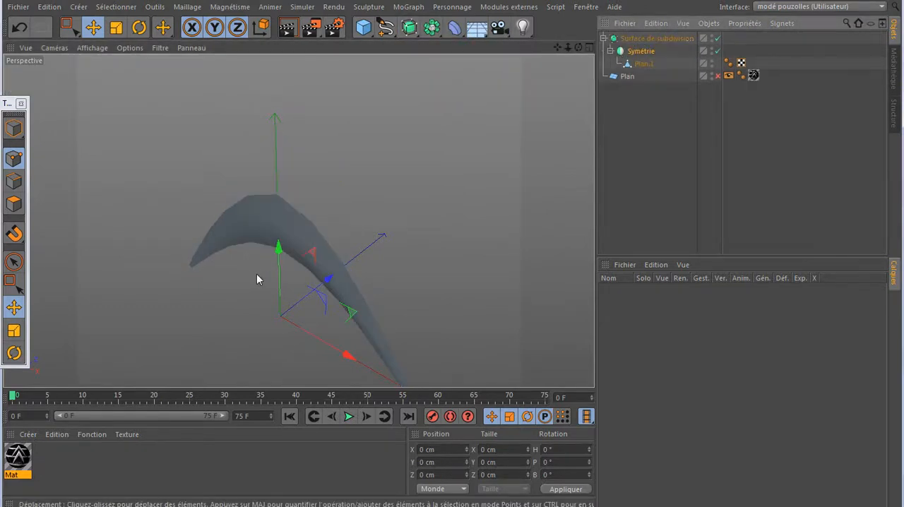
scroll(269, 258, "down", 3)
scroll(306, 301, "up", 3)
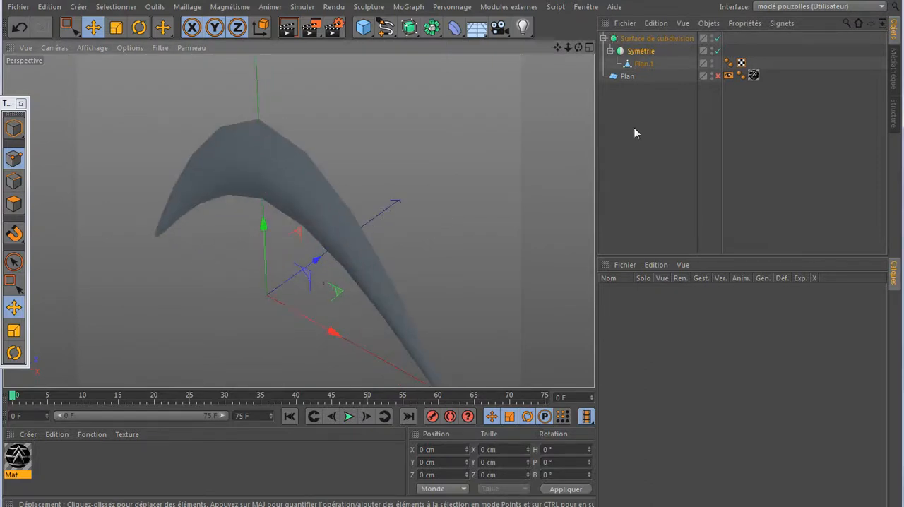
- Disable the subdivision surface and cut Plan.1 with the Knife close along both sides of the ridge line to the wing tip
left_click(717, 38)
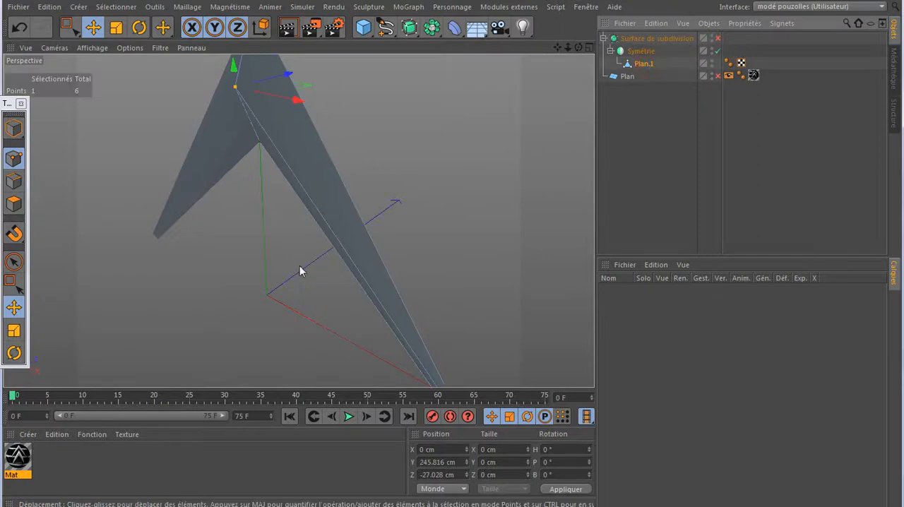
key("k")
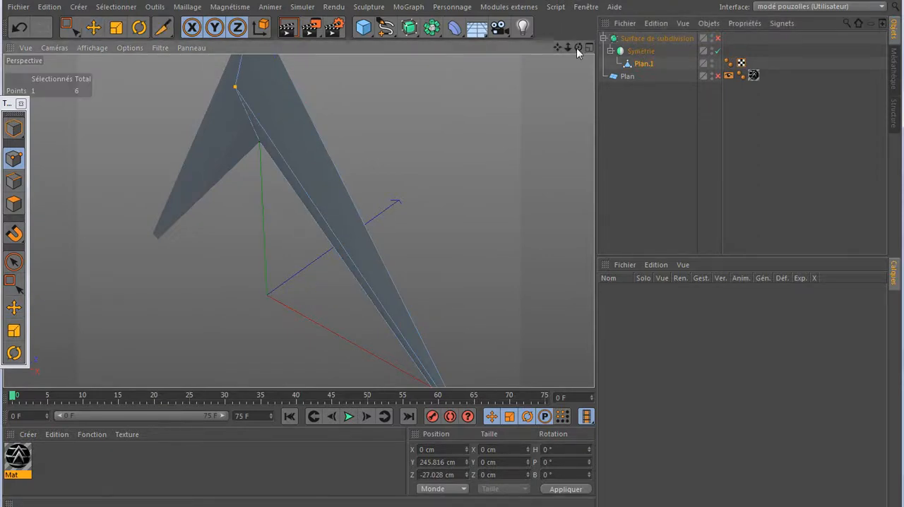
left_click_drag(565, 45, 575, 45)
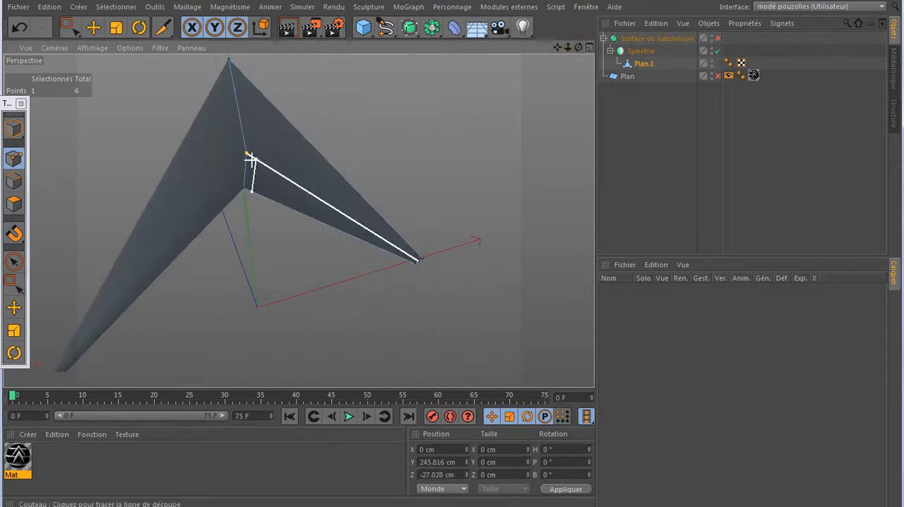
scroll(249, 157, "up", 6)
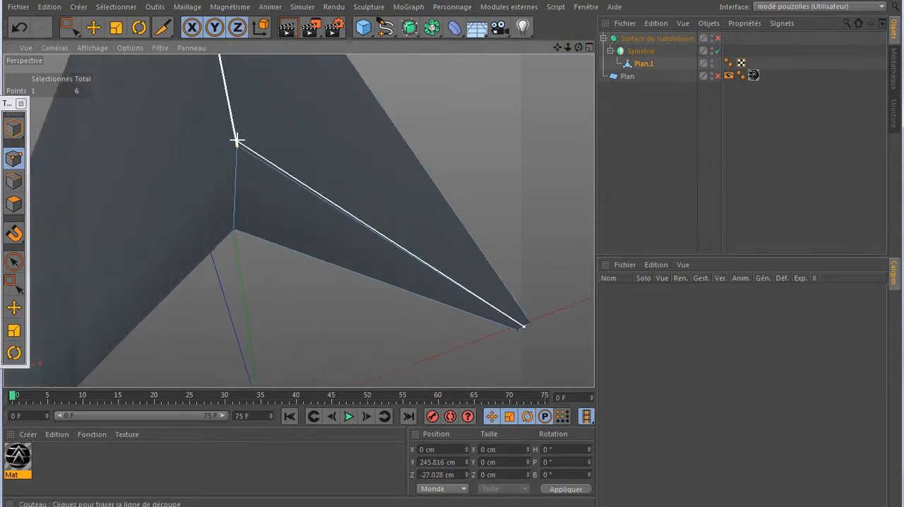
left_click(237, 138)
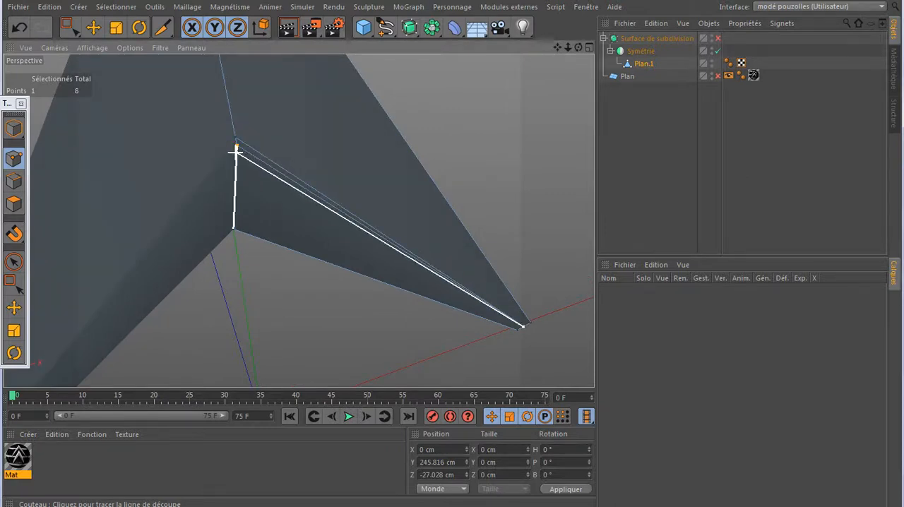
left_click(236, 150)
left_click_drag(387, 150, 371, 169, "alt")
scroll(371, 169, "down", 5)
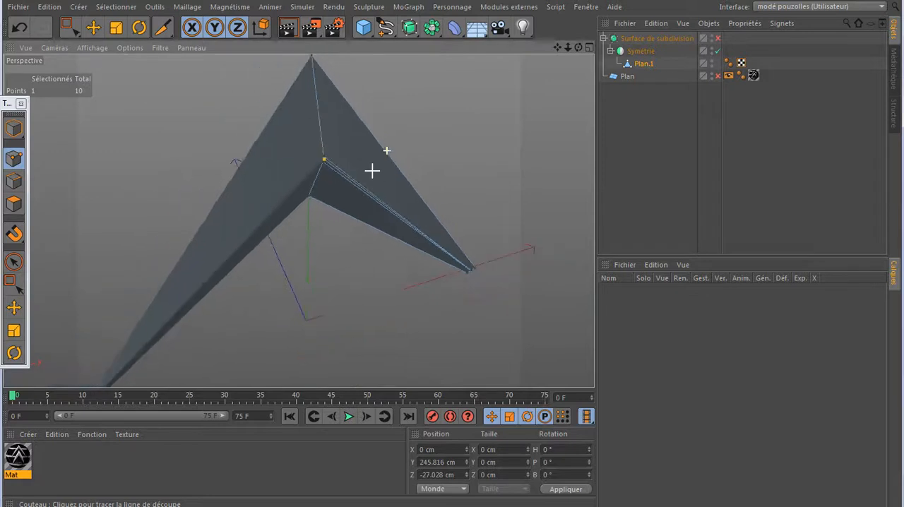
- Render the view with the subdivision surface disabled and with it enabled to compare the chevron's shape
left_click(286, 30)
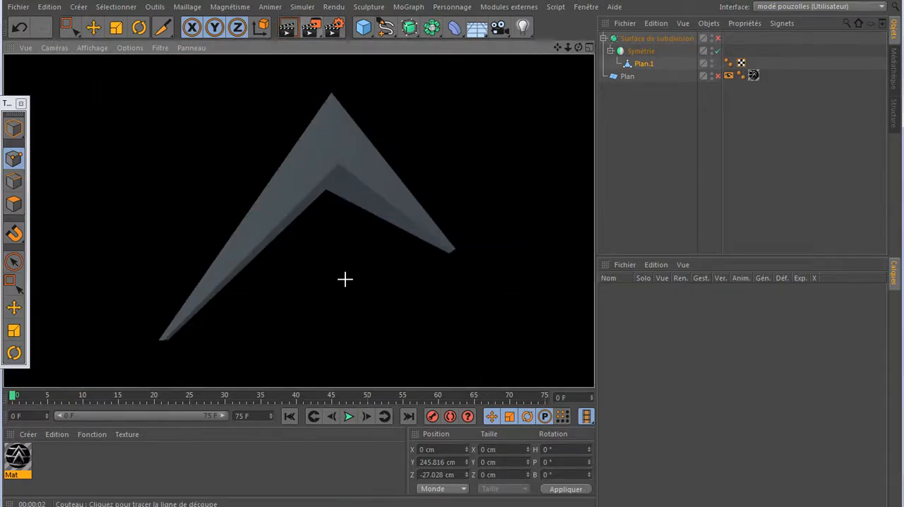
left_click(717, 38)
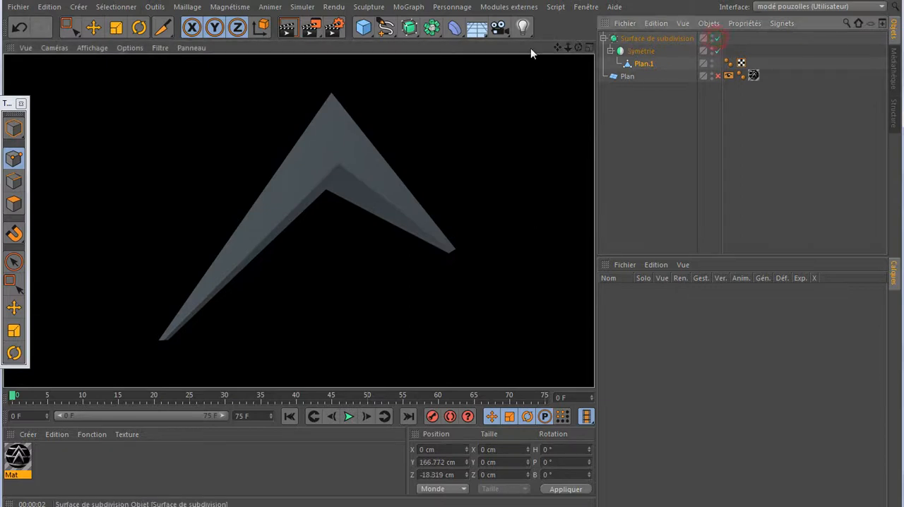
left_click(295, 32)
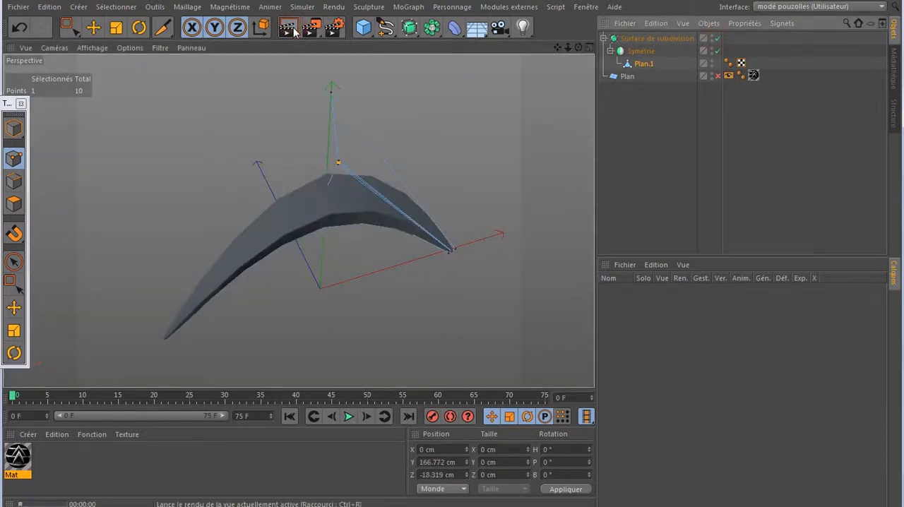
- Disable the subdivision surface and cut Plan.1 with the Knife parallel to the symmetry line, just beside it, across all the faces
left_click(717, 38)
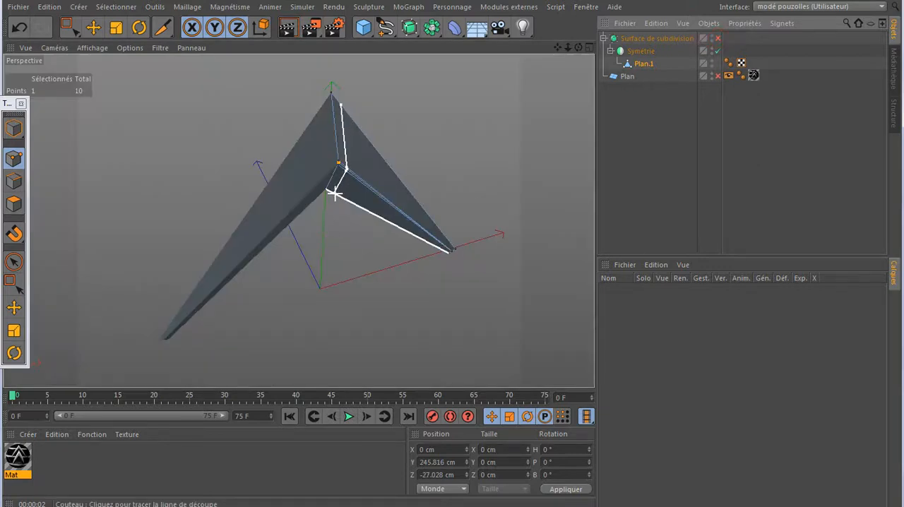
scroll(333, 194, "up", 5)
scroll(334, 194, "up", 4)
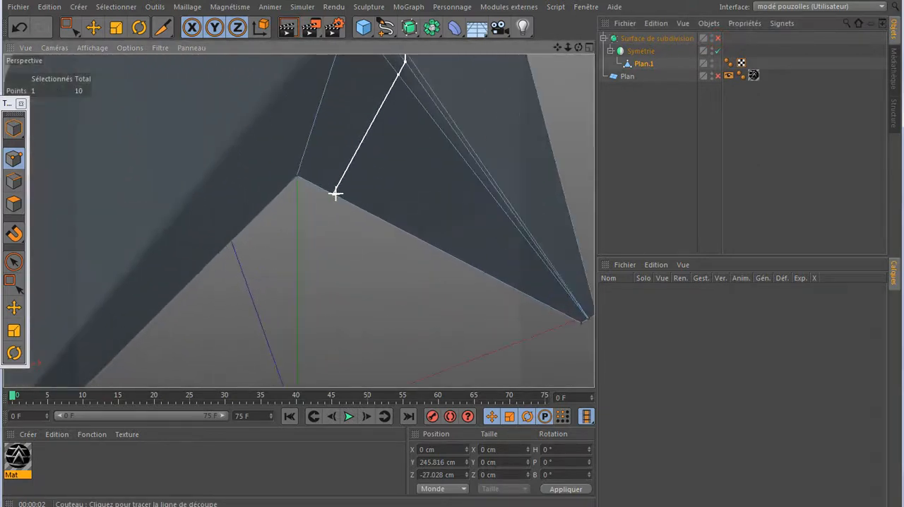
left_click(287, 178)
scroll(311, 240, "down", 3)
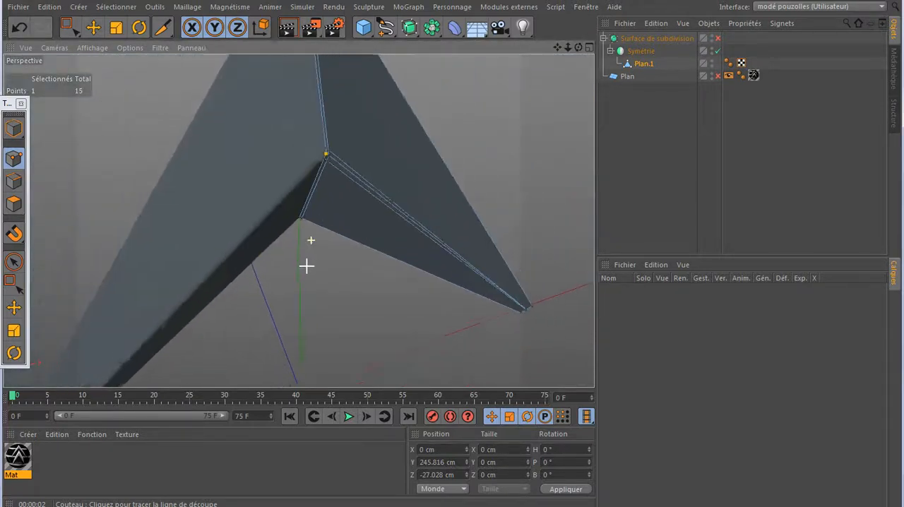
scroll(310, 269, "down", 4)
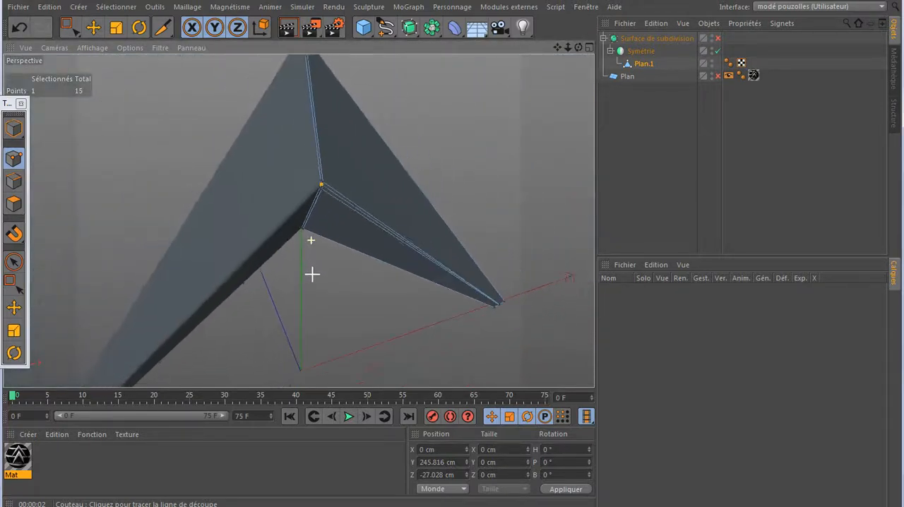
- Enable the subdivision surface and render the view to check the chevron's edges
left_click(718, 39)
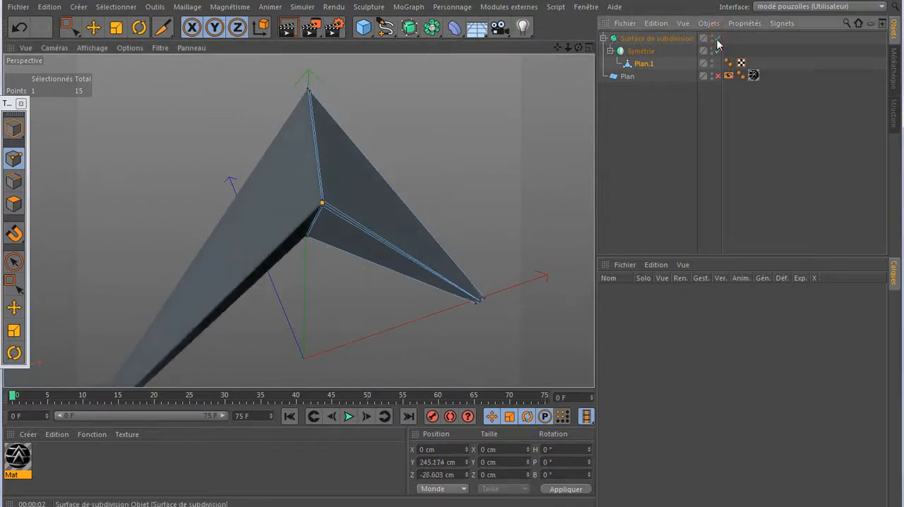
left_click(287, 30)
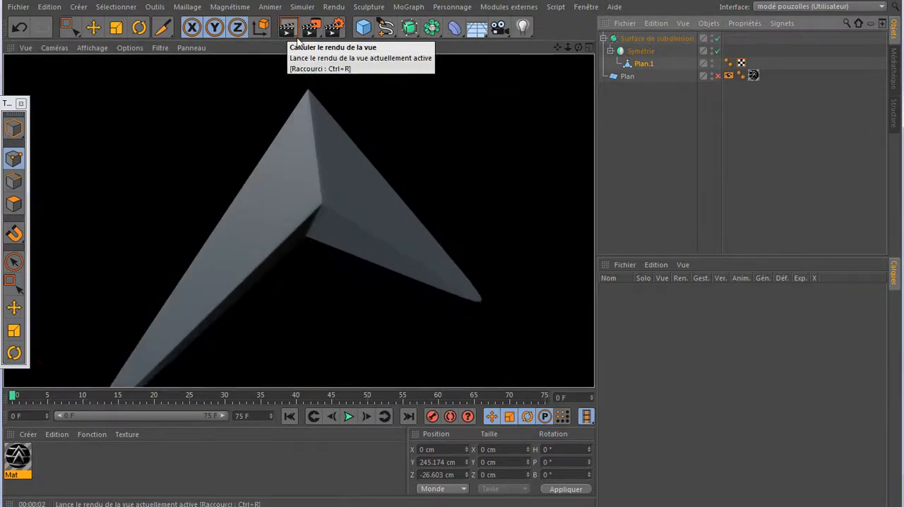
scroll(357, 148, "down", 2)
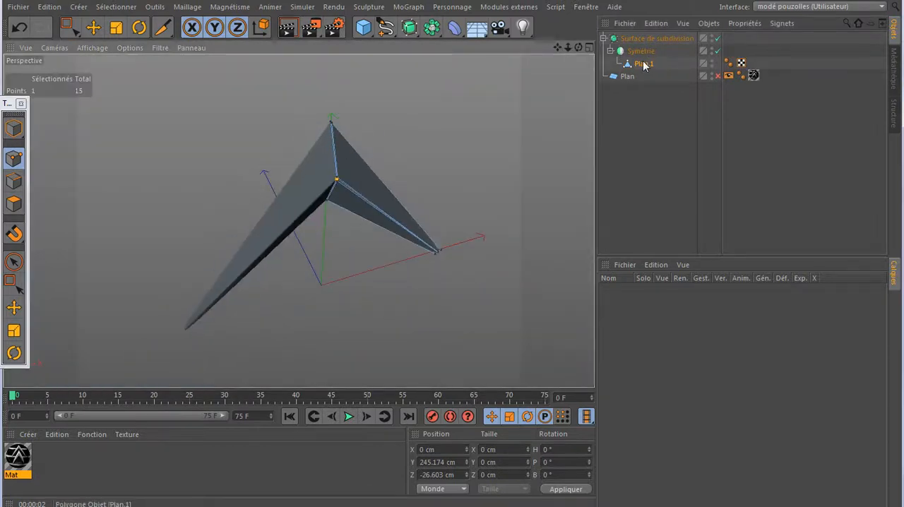
- Take Plan.1 out of the Symétrie hierarchy and delete the Plan, Symétrie and Surface de subdivision objects
left_click_drag(644, 65, 643, 108)
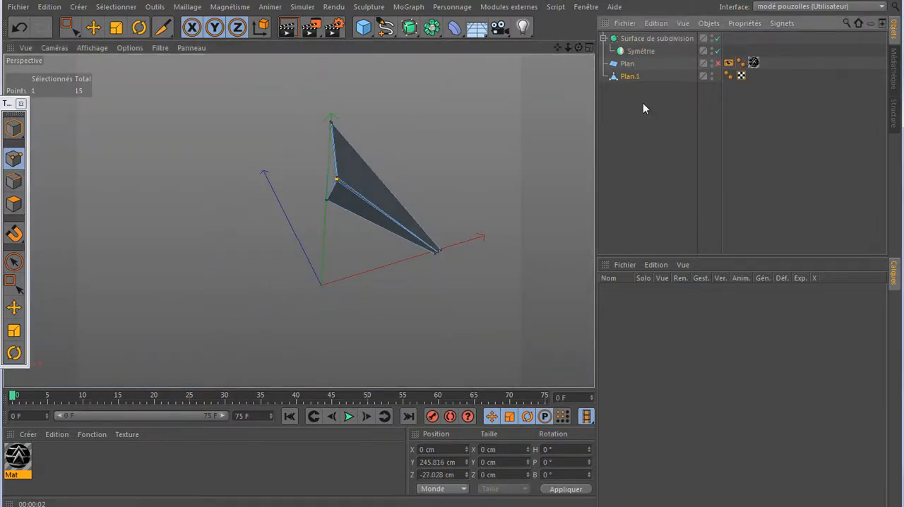
left_click(628, 64)
key("Delete")
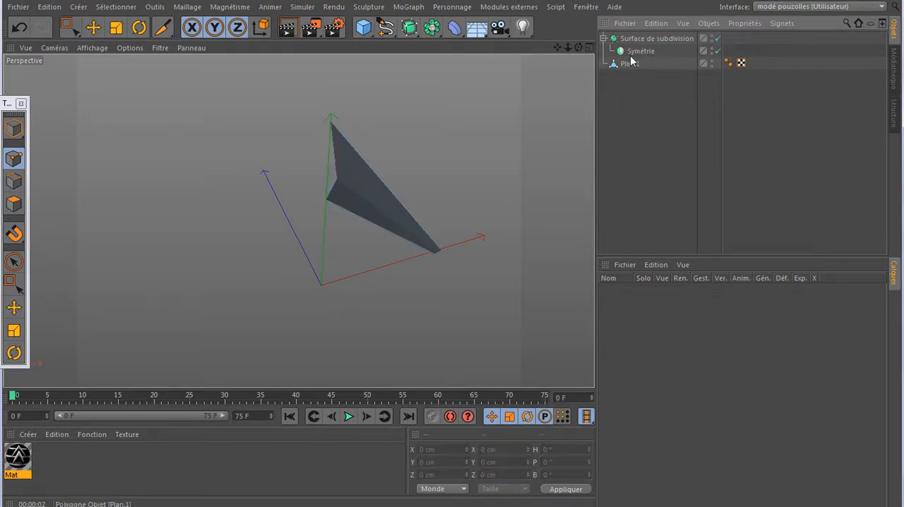
left_click(634, 51)
key("Delete")
left_click(635, 39)
key("Delete")
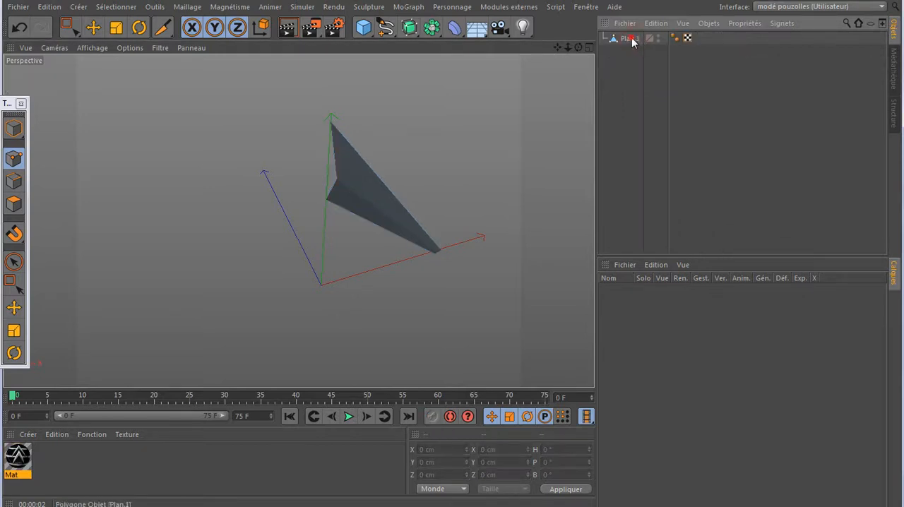
- Copy Plan.1 and switch to the calandre 01.c4d scene
left_click(631, 40)
left_click(656, 23)
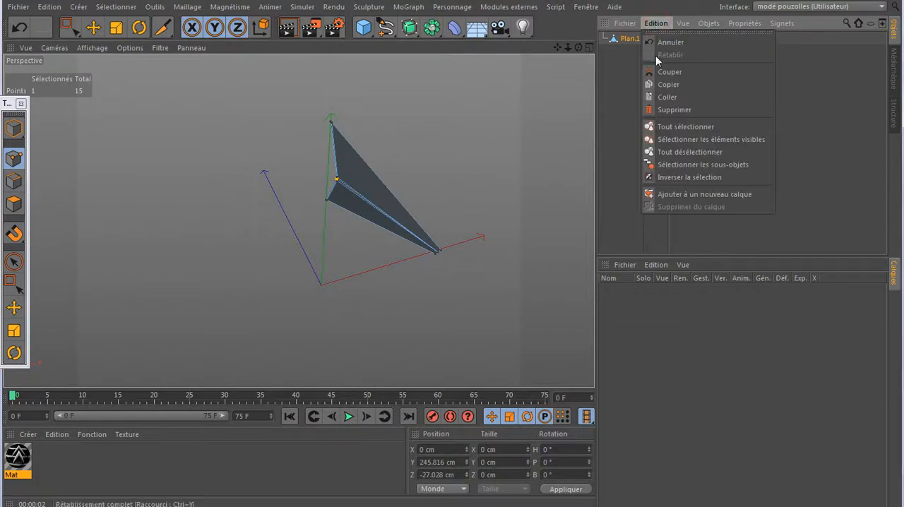
left_click(662, 84)
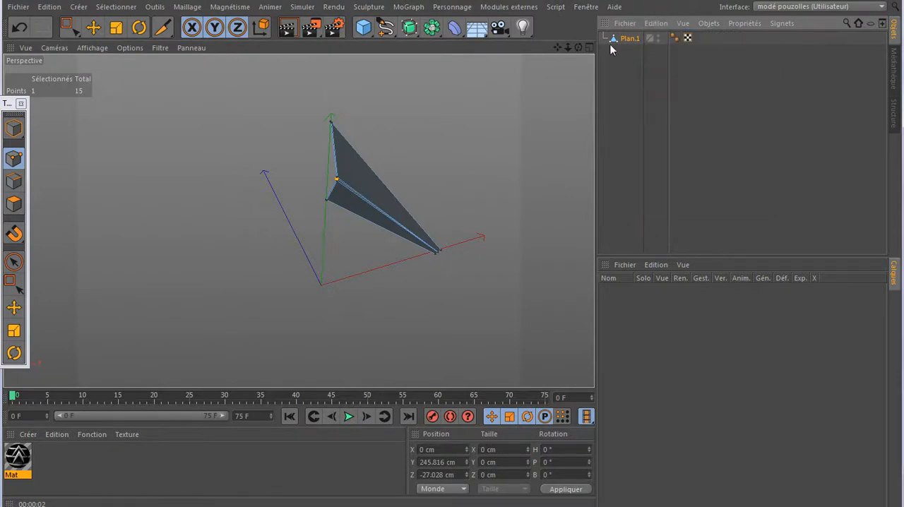
left_click(584, 8)
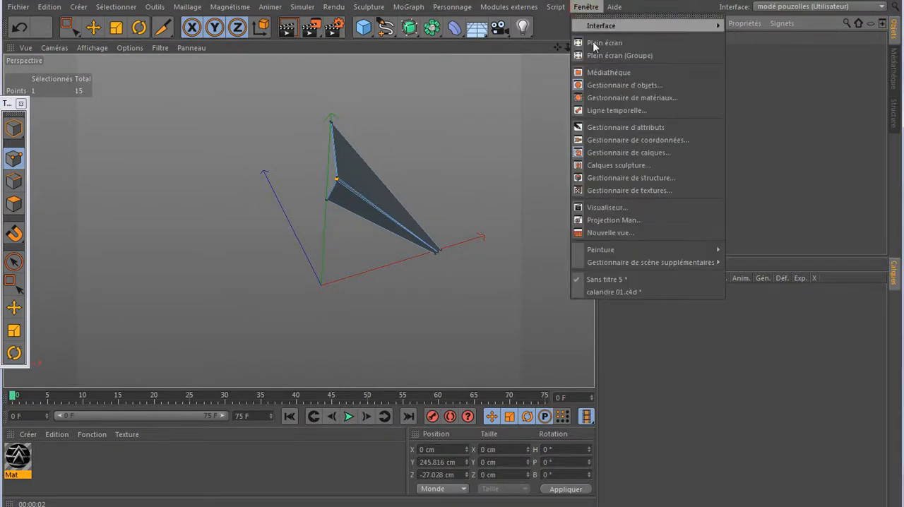
left_click(601, 292)
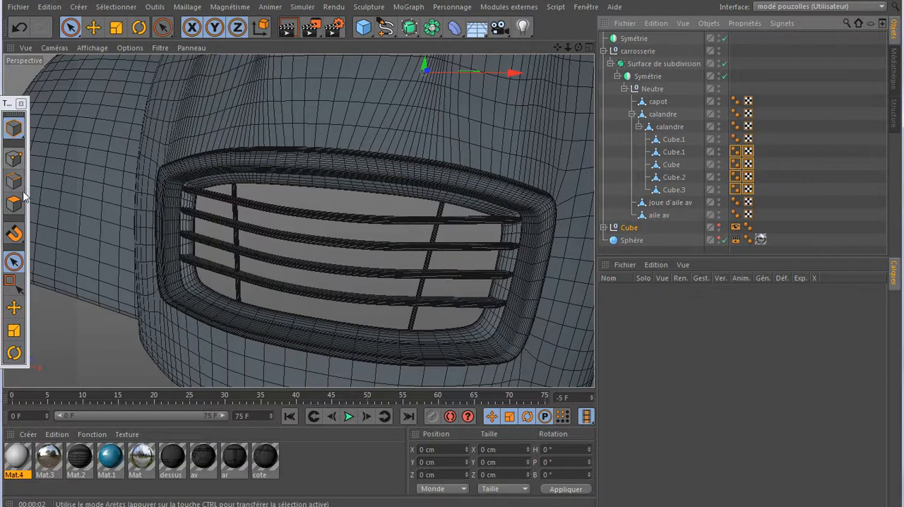
- Move the Cube group forward along Z to the grille at the nose of the car, working in the maximized top view
left_click(14, 306)
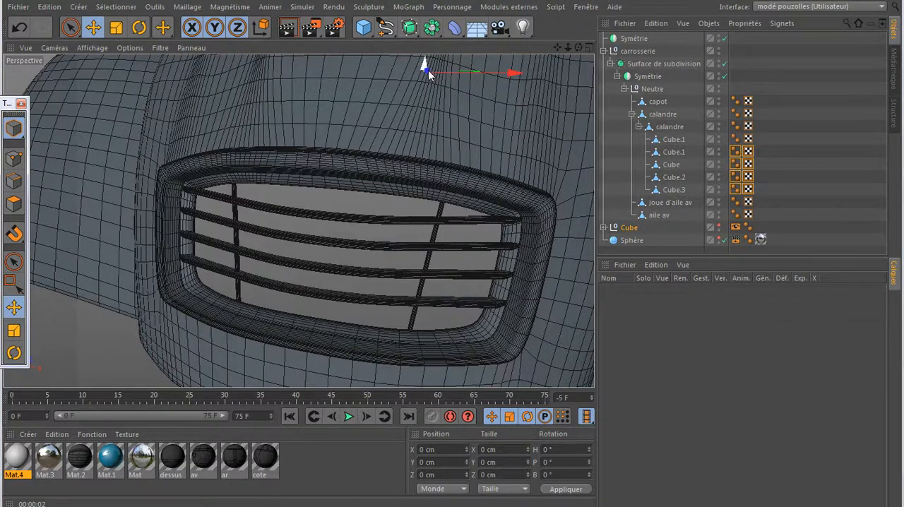
middle_click(383, 148)
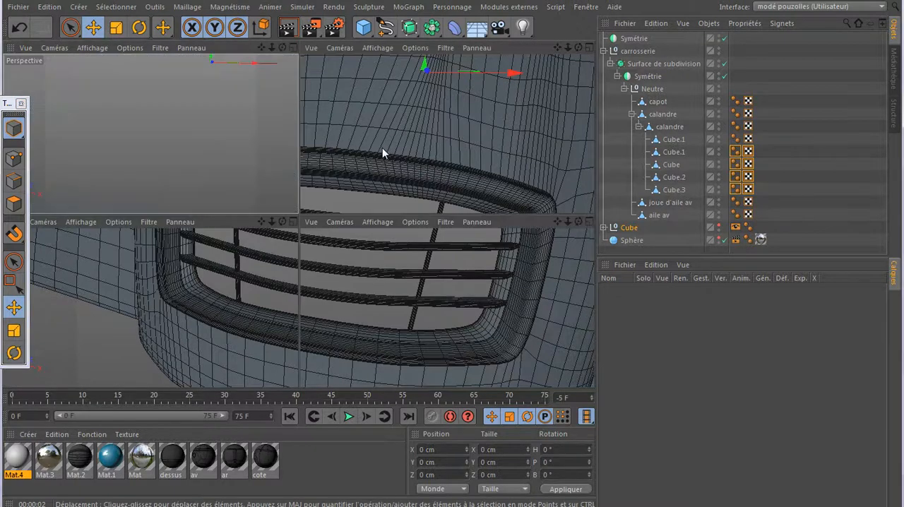
middle_click(371, 156)
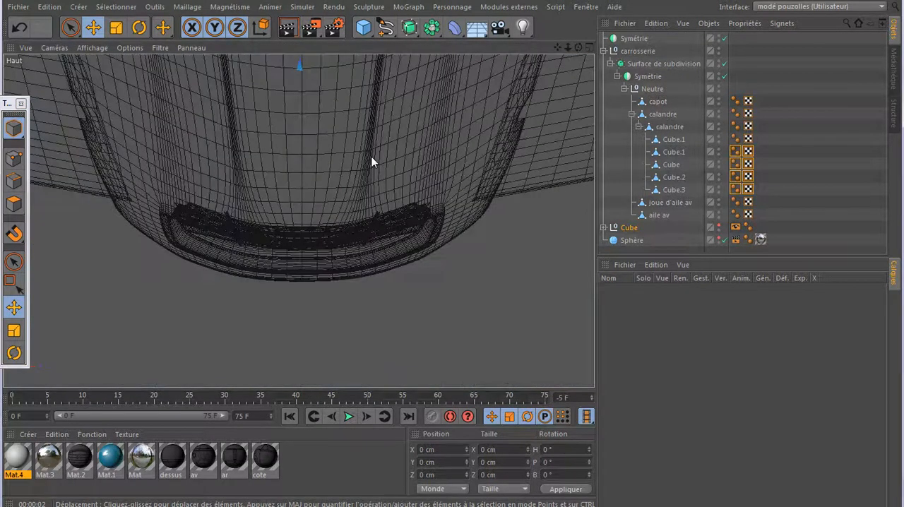
middle_click(371, 156)
key("ctrl+Tab")
scroll(360, 168, "down", 1)
middle_click_drag(359, 167, 341, 323, "alt")
scroll(341, 322, "down", 3)
scroll(340, 324, "down", 6)
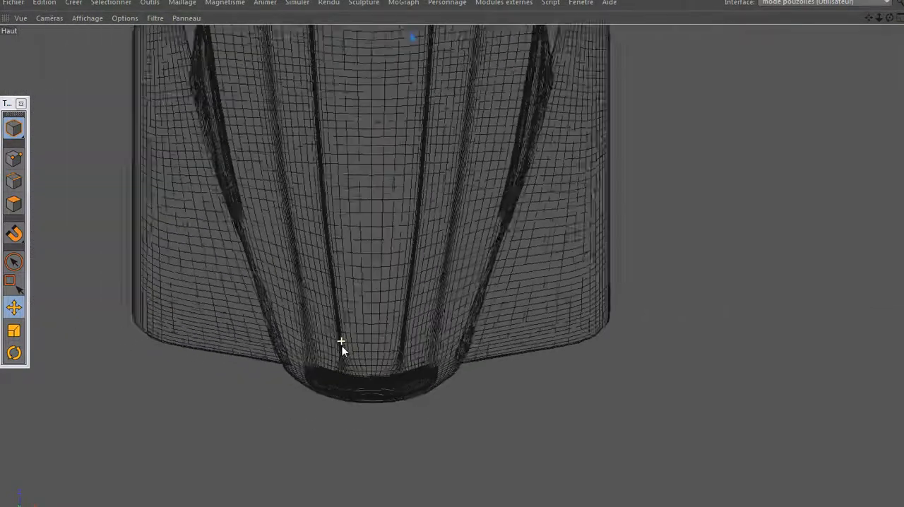
scroll(339, 346, "down", 4)
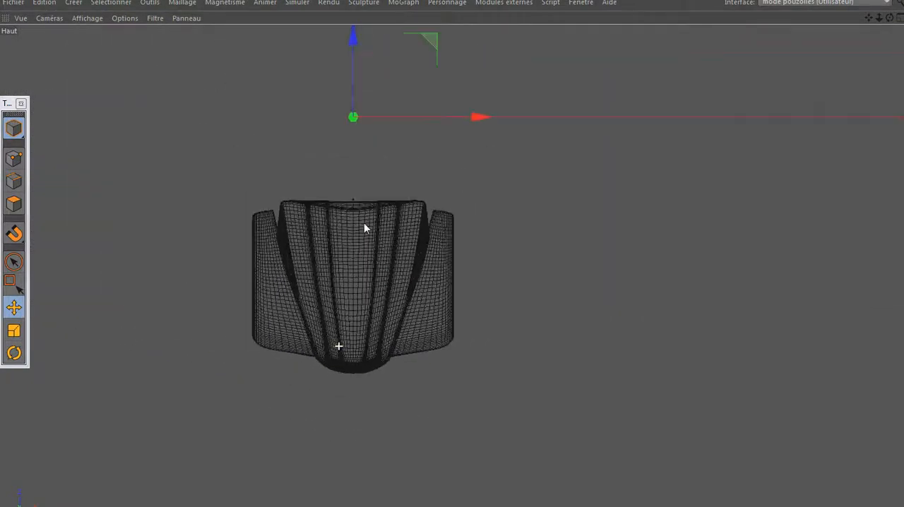
left_click_drag(353, 39, 354, 297)
scroll(353, 367, "up", 3)
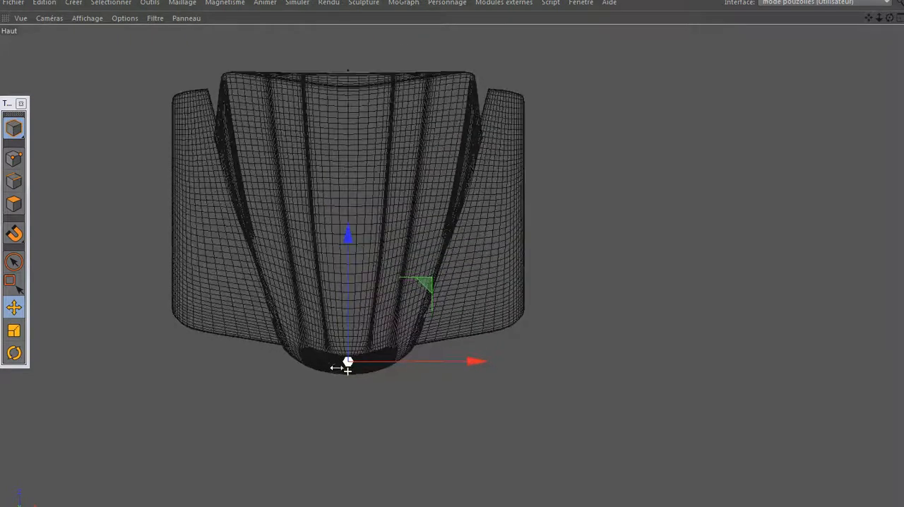
scroll(343, 363, "up", 5)
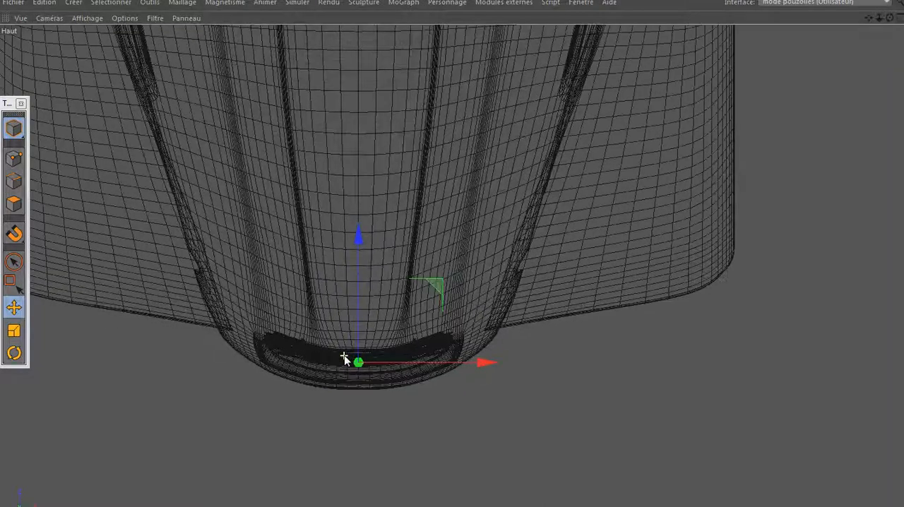
- Move the Cube group along Z to about -343.5 cm, working in the perspective view
middle_click(344, 360)
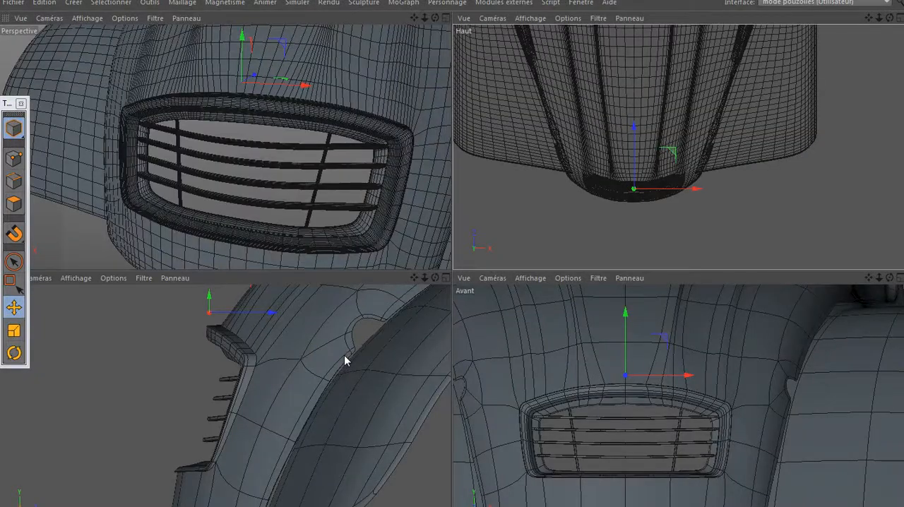
middle_click(344, 238)
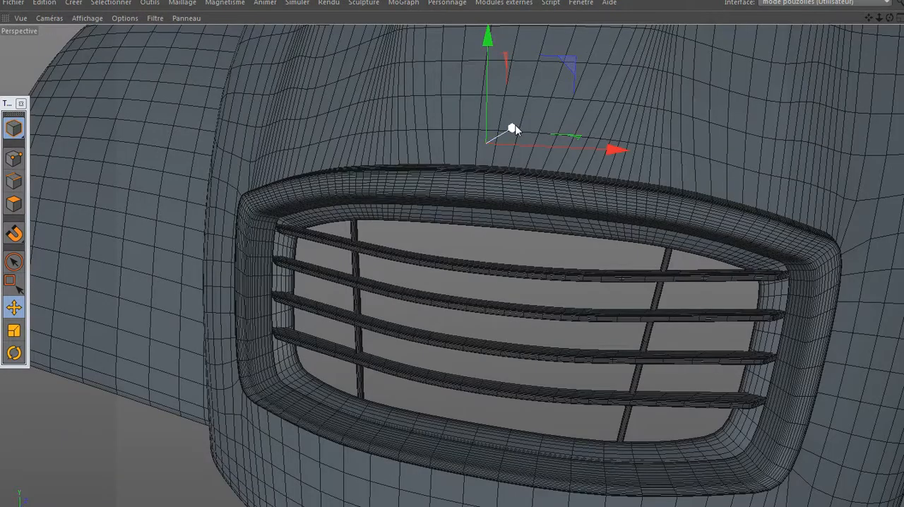
left_click_drag(514, 129, 366, 259)
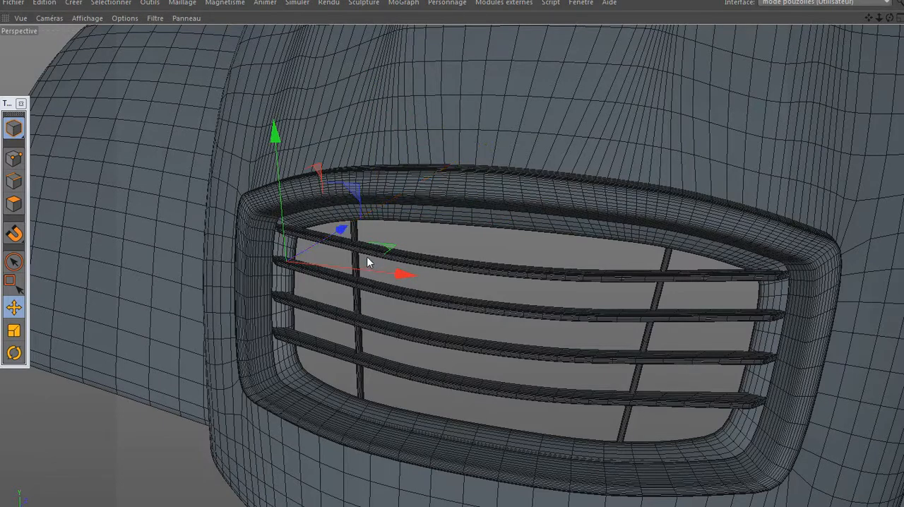
key("ctrl+Tab")
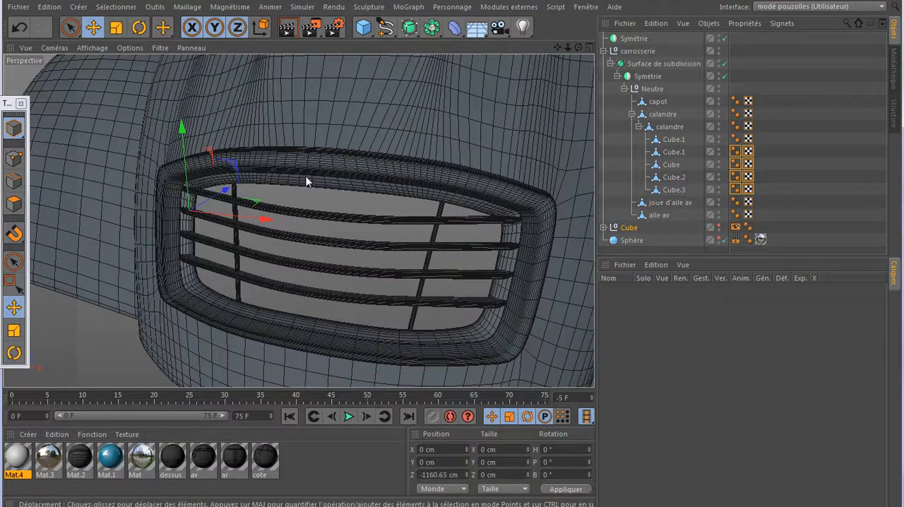
left_click_drag(231, 196, 424, 80)
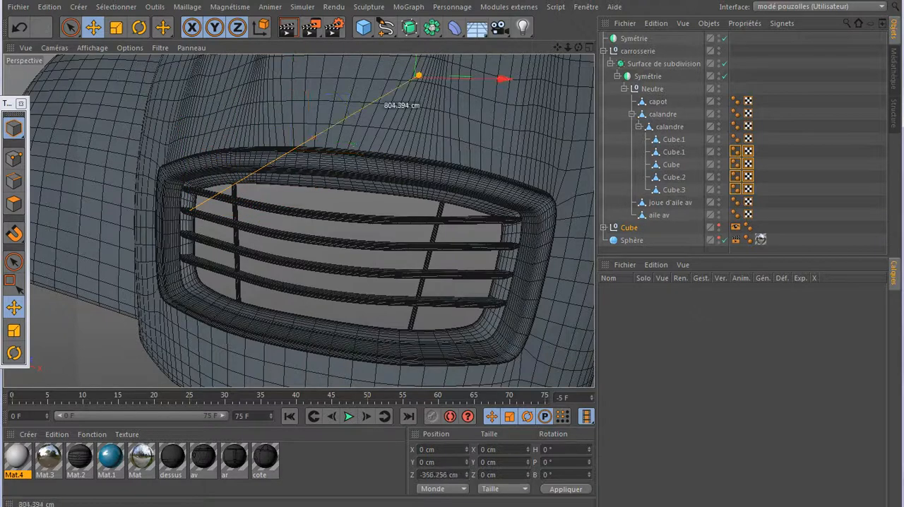
left_click_drag(227, 192, 229, 191)
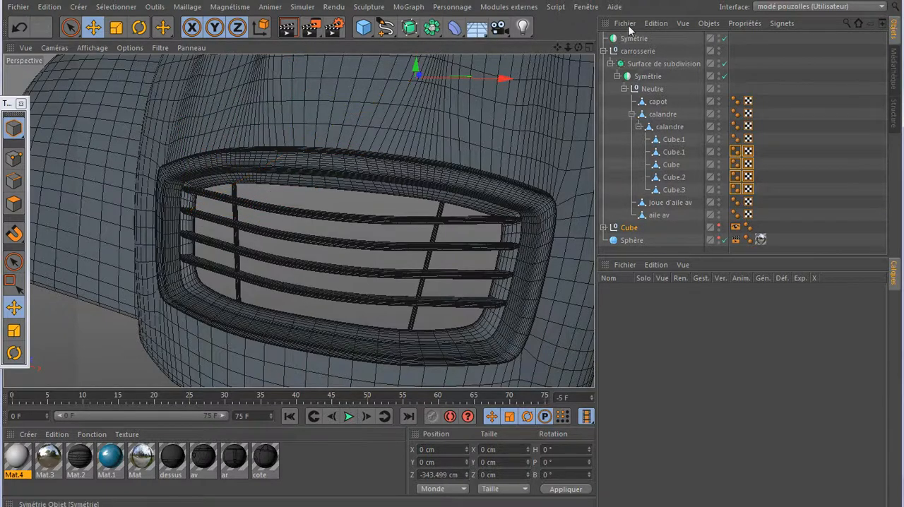
- Paste Plan.1 into the scene and move it forward along Z to about -1045 cm at the car's nose in the top view
left_click(656, 24)
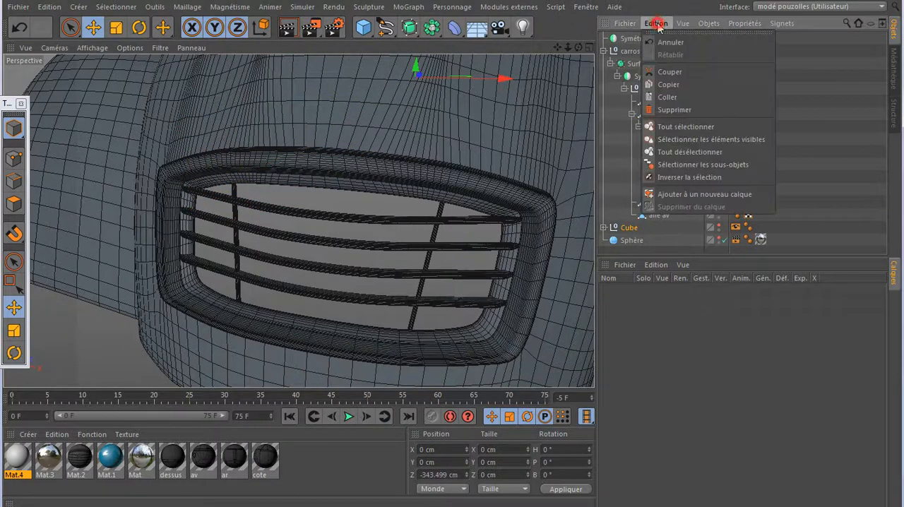
left_click(668, 97)
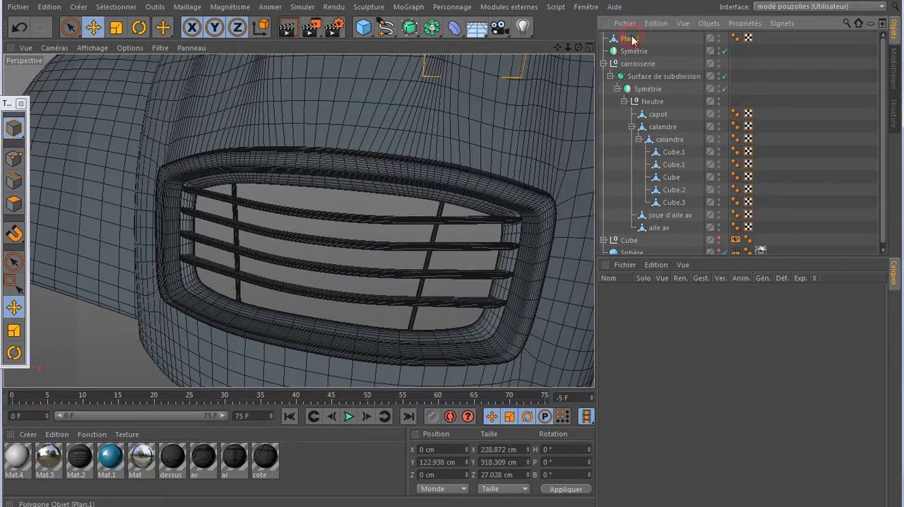
middle_click(366, 198)
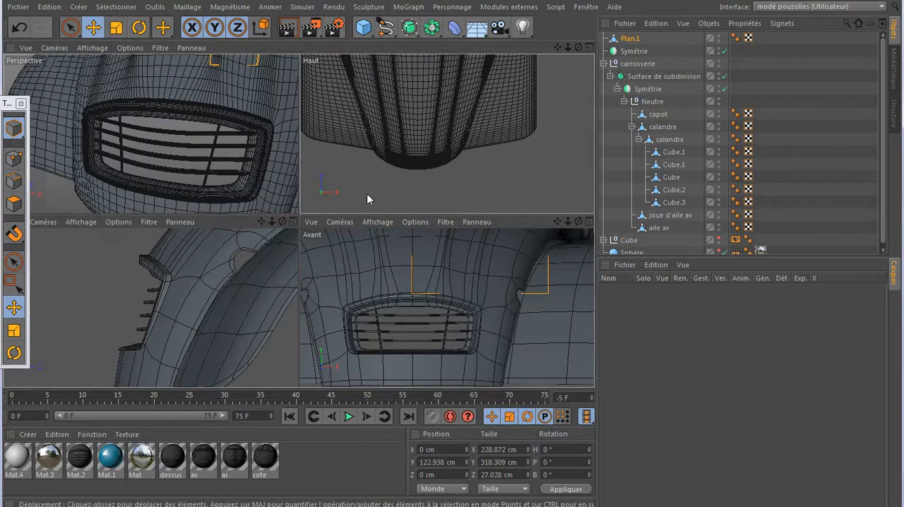
middle_click(366, 195)
scroll(339, 283, "down", 3)
scroll(328, 319, "down", 1)
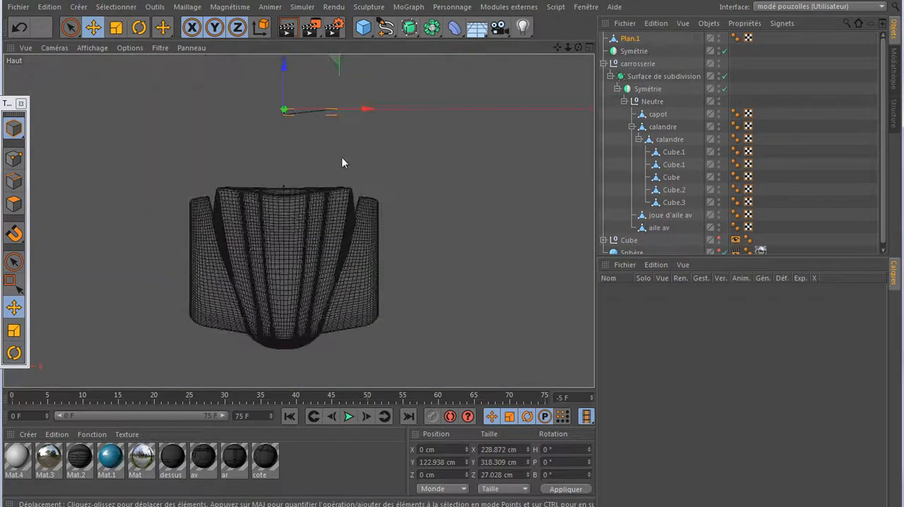
left_click_drag(279, 71, 259, 243)
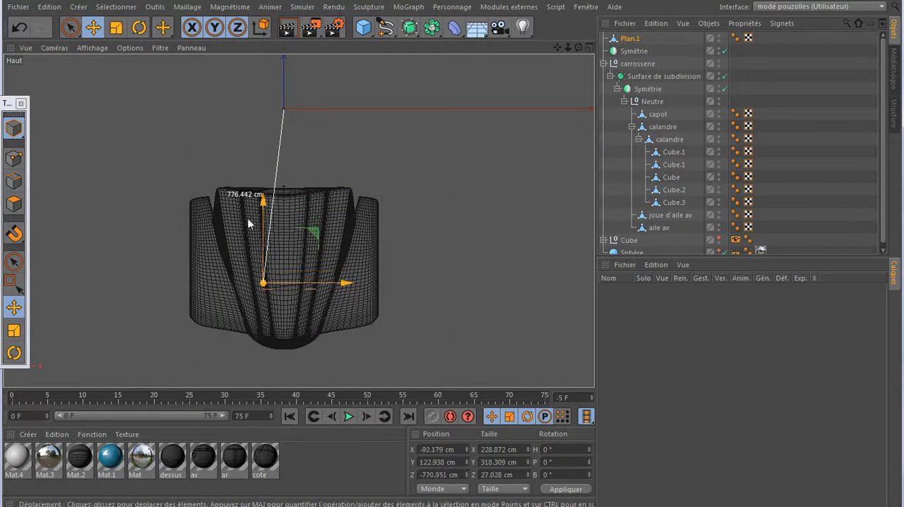
left_click(20, 27)
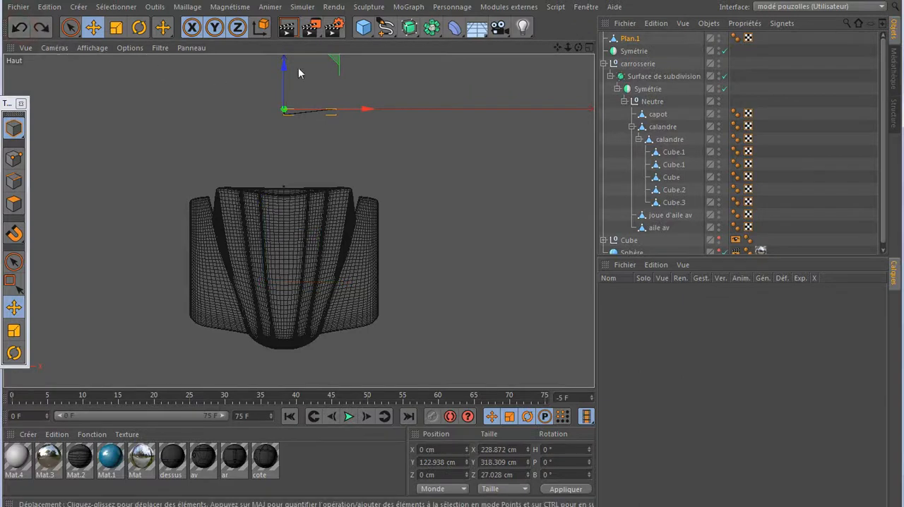
left_click_drag(286, 68, 297, 305)
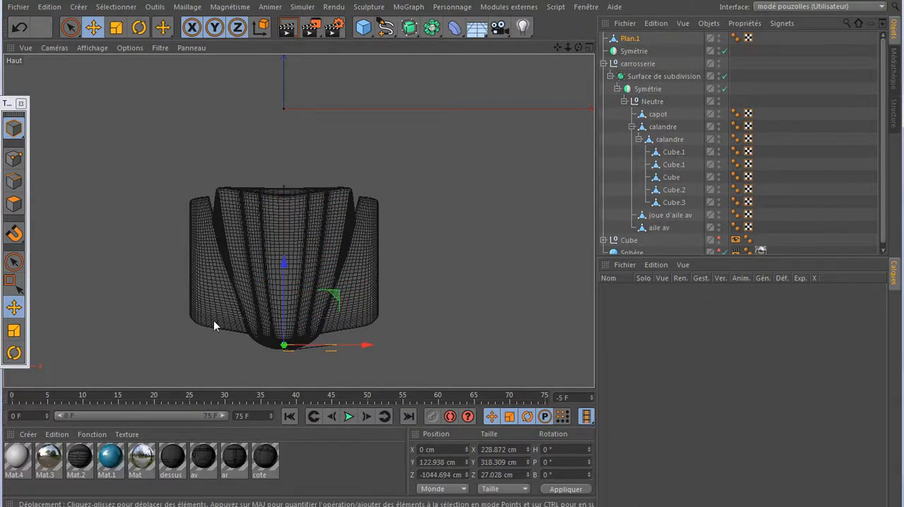
- Lower Plan.1 along Y in the front view until its upper tip sits just above the grille
middle_click(214, 320)
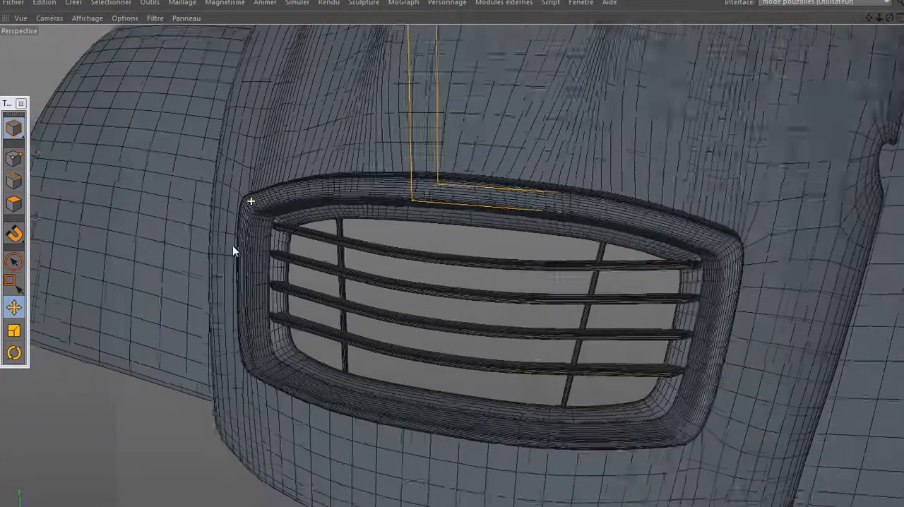
scroll(231, 250, "down", 6)
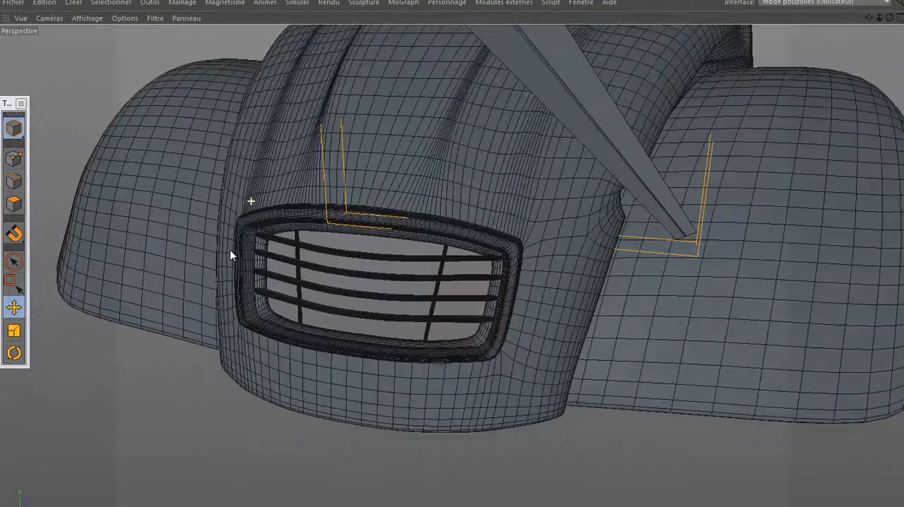
scroll(230, 251, "down", 5)
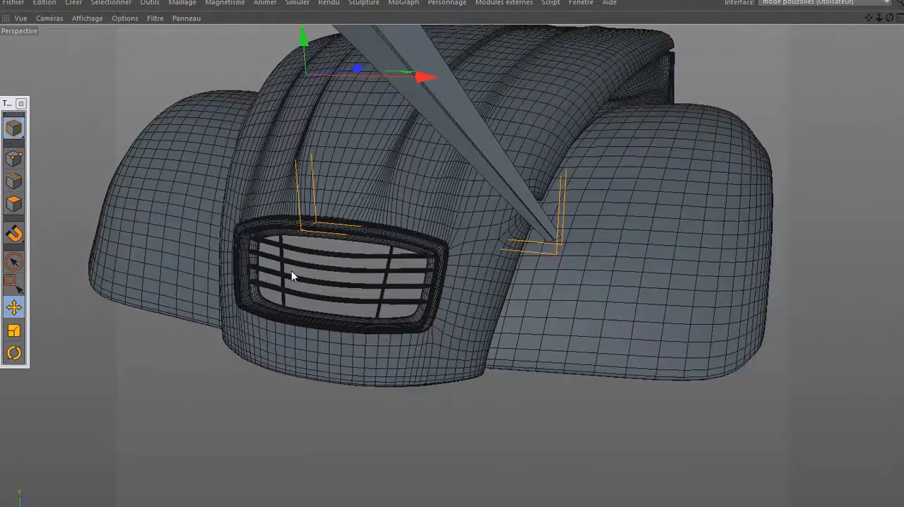
middle_click(291, 270)
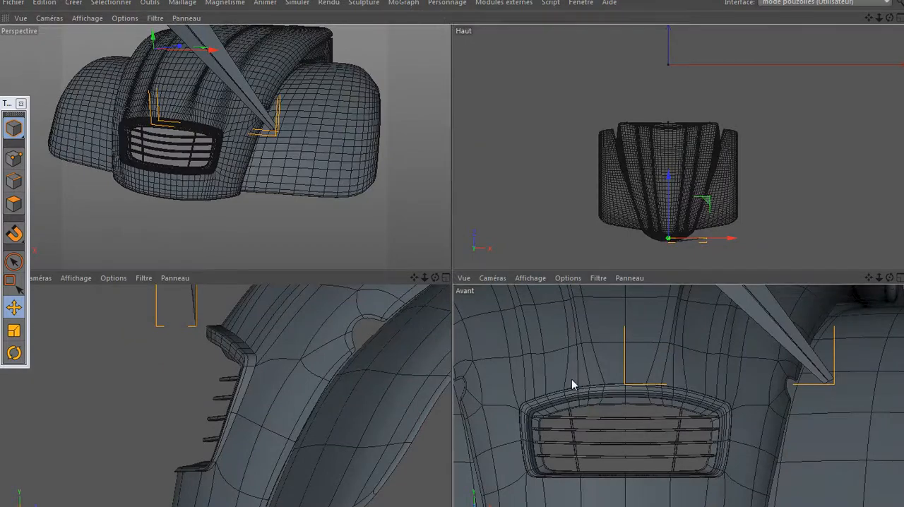
middle_click(572, 379)
scroll(551, 373, "down", 4)
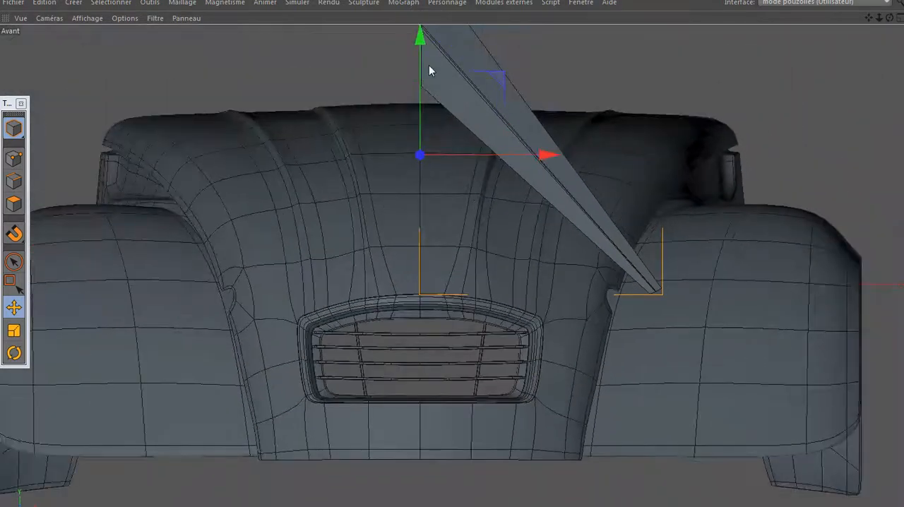
left_click_drag(421, 111, 426, 325)
scroll(426, 325, "down", 3)
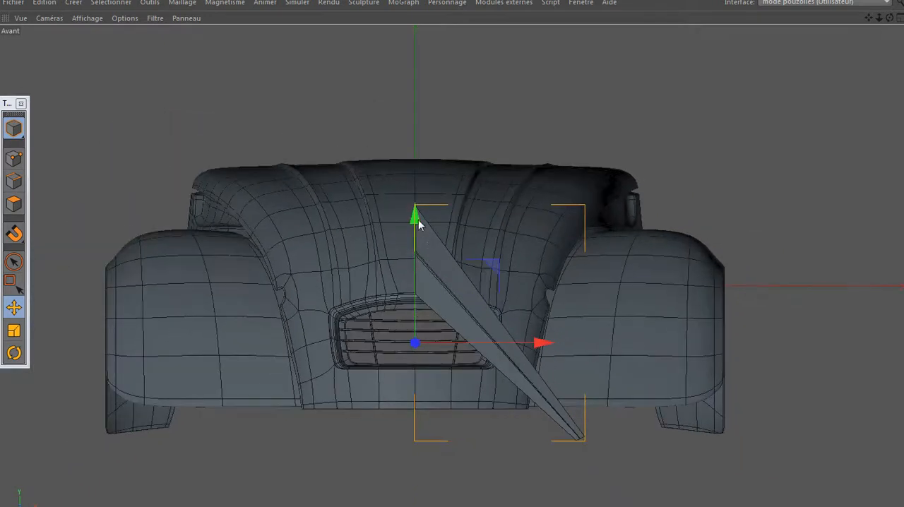
left_click_drag(414, 226, 415, 268)
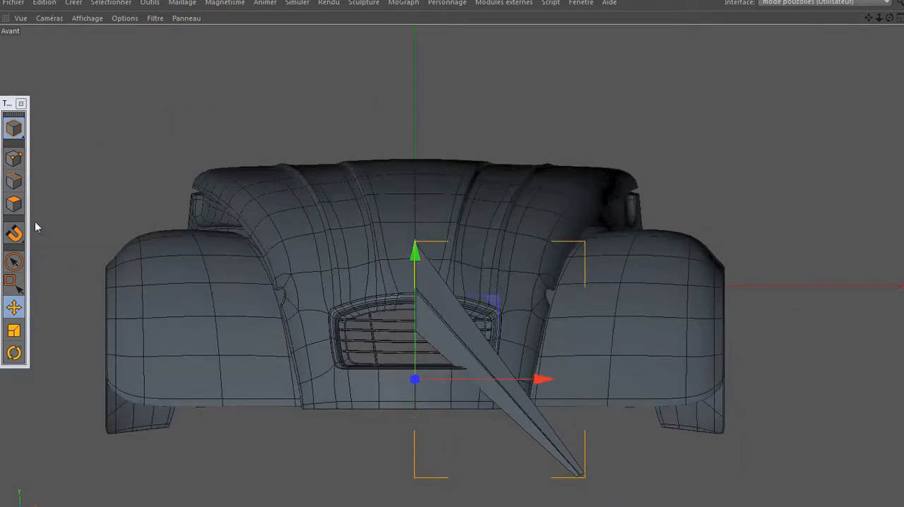
- Scale Plan.1 down uniformly until it is small enough to fit within the grille opening
left_click(17, 329)
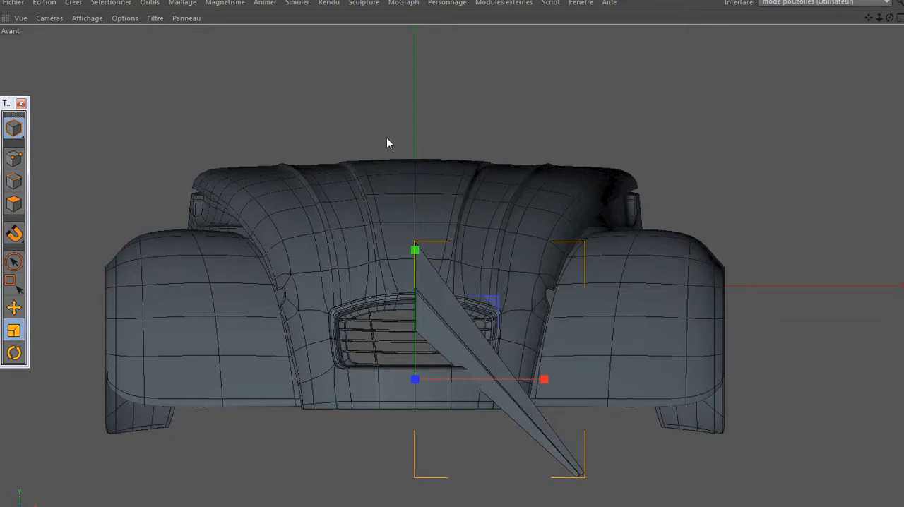
middle_click(259, 162)
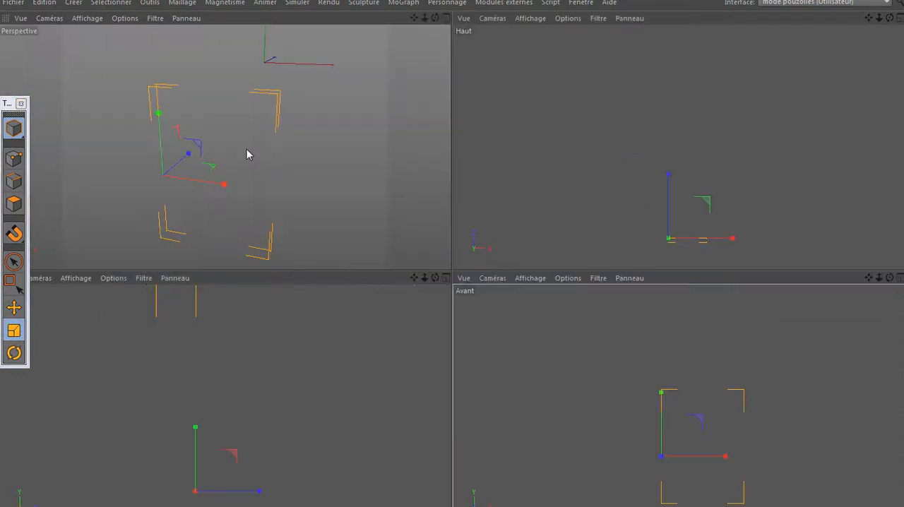
middle_click(248, 160)
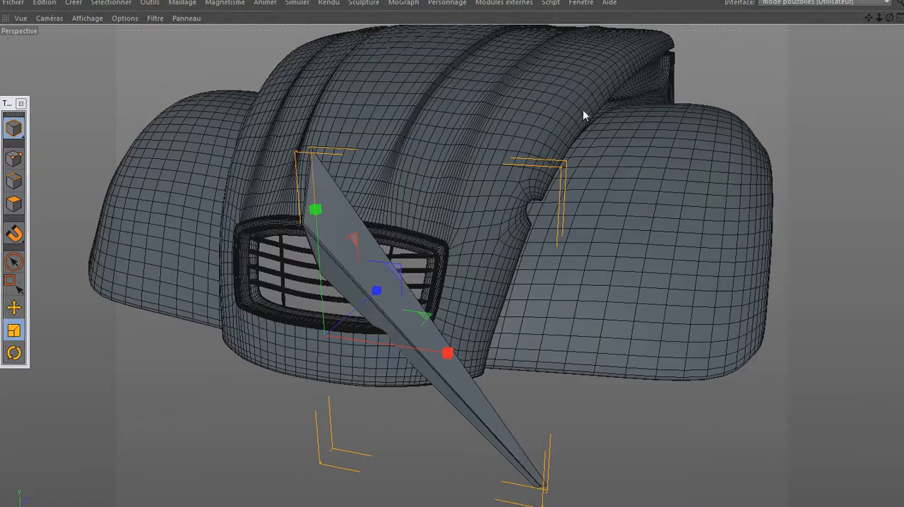
left_click_drag(579, 125, 290, 336)
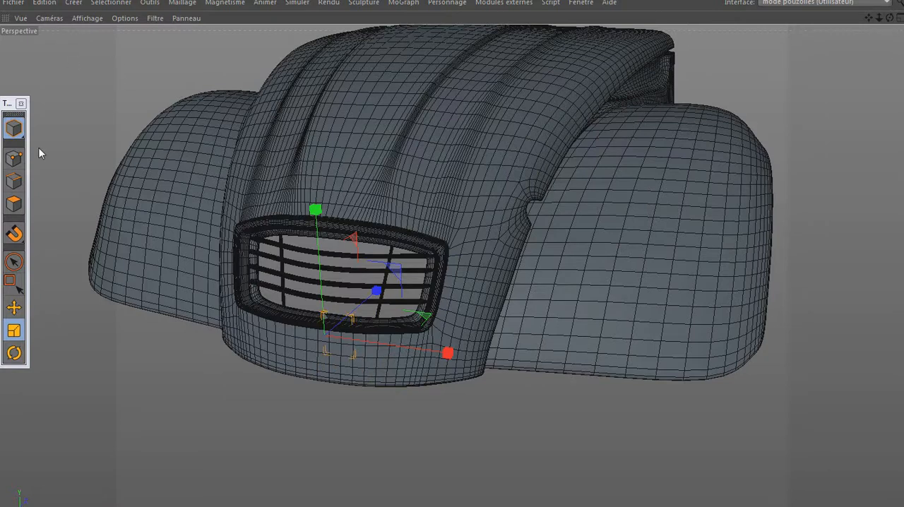
- Raise Plan.1 along Y into the grille opening and check its placement in the front view
left_click(14, 308)
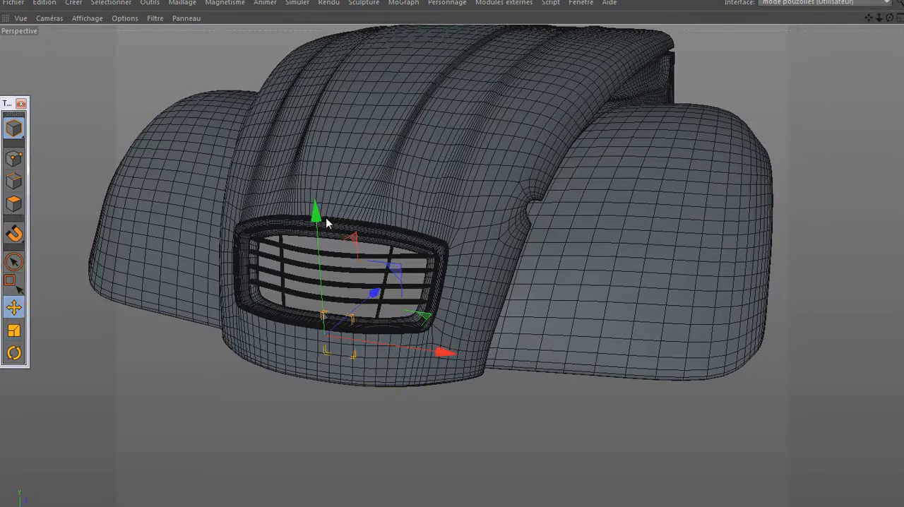
left_click_drag(316, 216, 313, 157)
middle_click(317, 297)
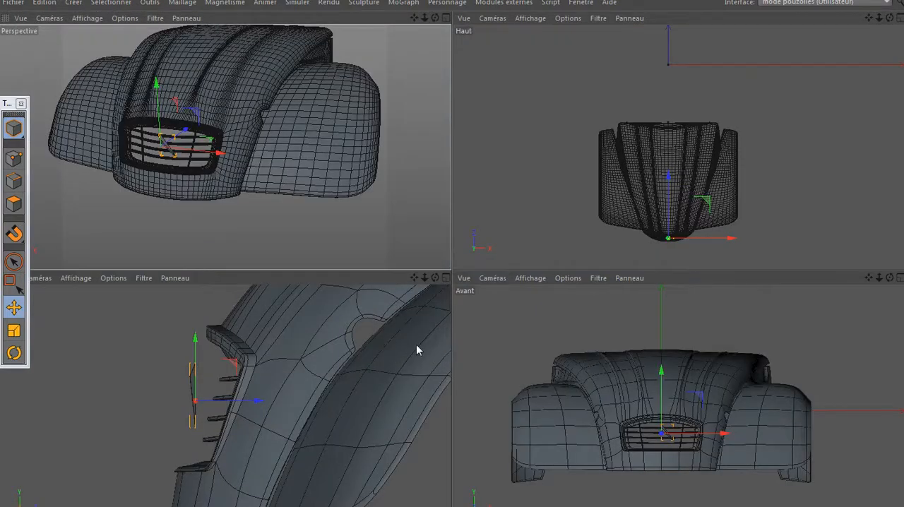
middle_click(482, 394)
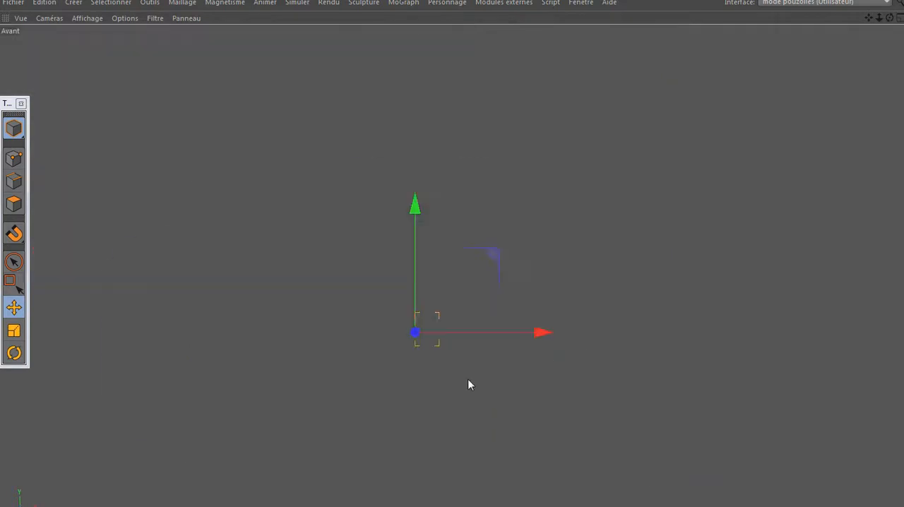
scroll(448, 345, "up", 3)
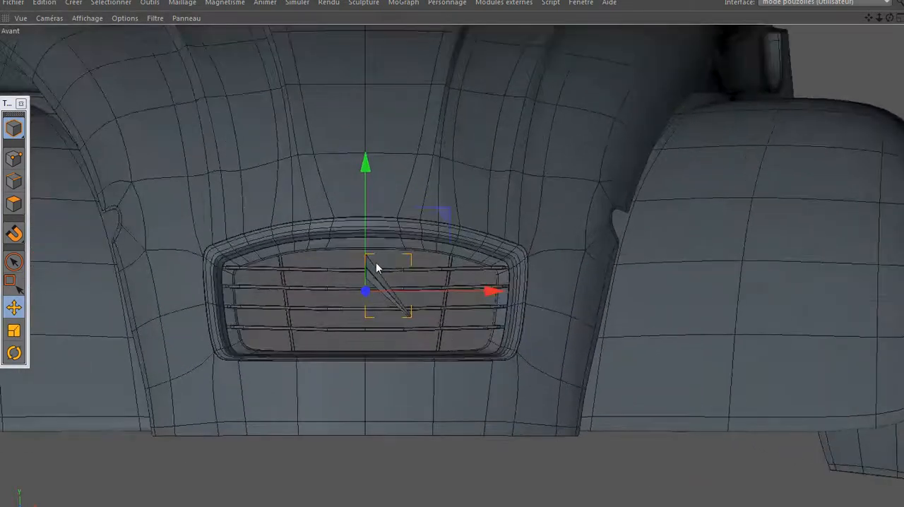
scroll(370, 263, "up", 2)
scroll(370, 262, "up", 2)
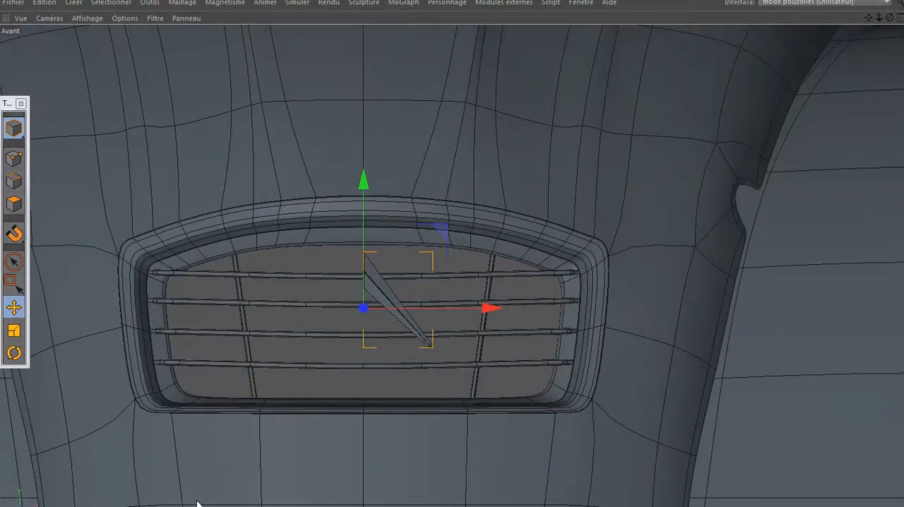
- Examine the chevrons' size and position in the 2103030_index_1 reference photo in Windows Live Photo Gallery, and return to Cinema 4D
mouse_move(168, 487)
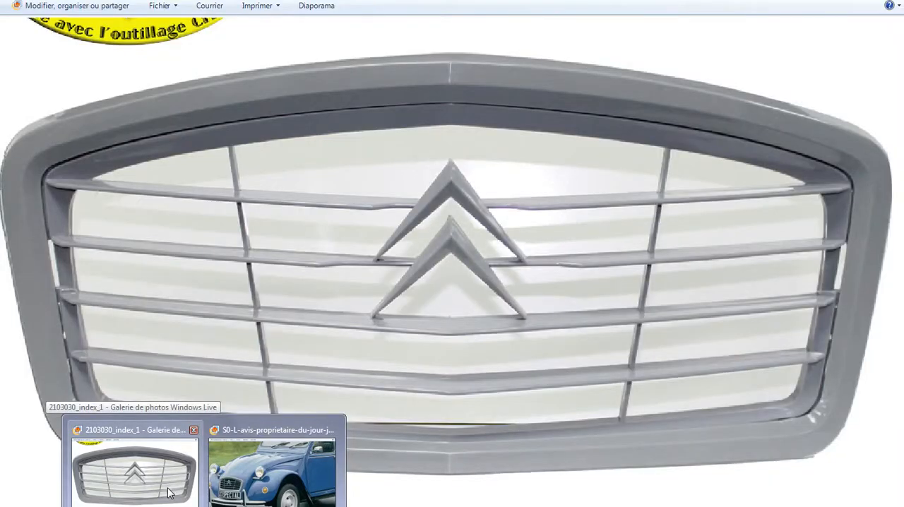
left_click(167, 487)
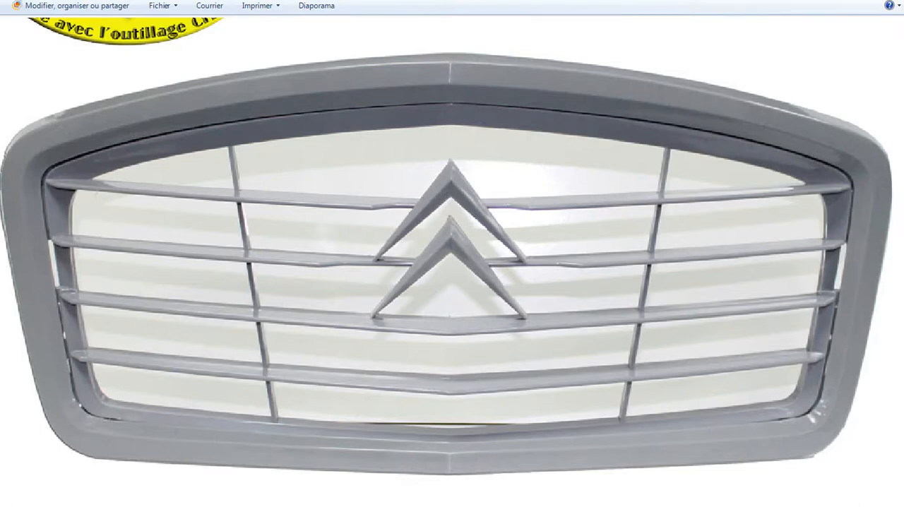
left_click(227, 506)
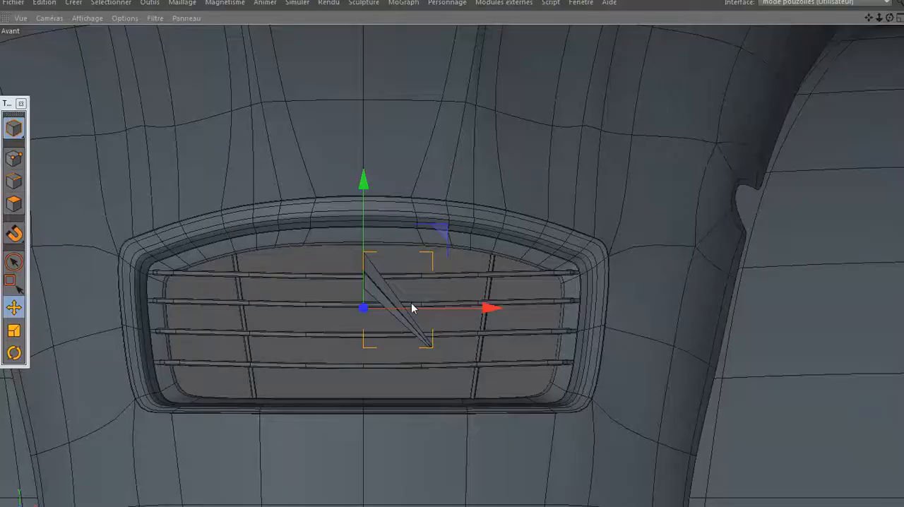
- Scale Plan.1 down uniformly to about half size and raise it so its lower end rests on the grille's second bar
scroll(377, 320, "up", 4)
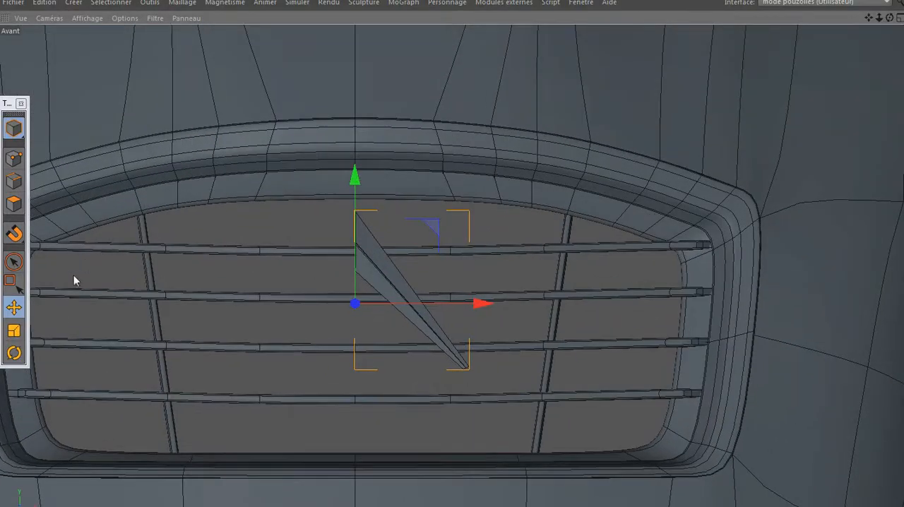
left_click(14, 330)
left_click_drag(541, 177, 373, 312)
left_click(14, 307)
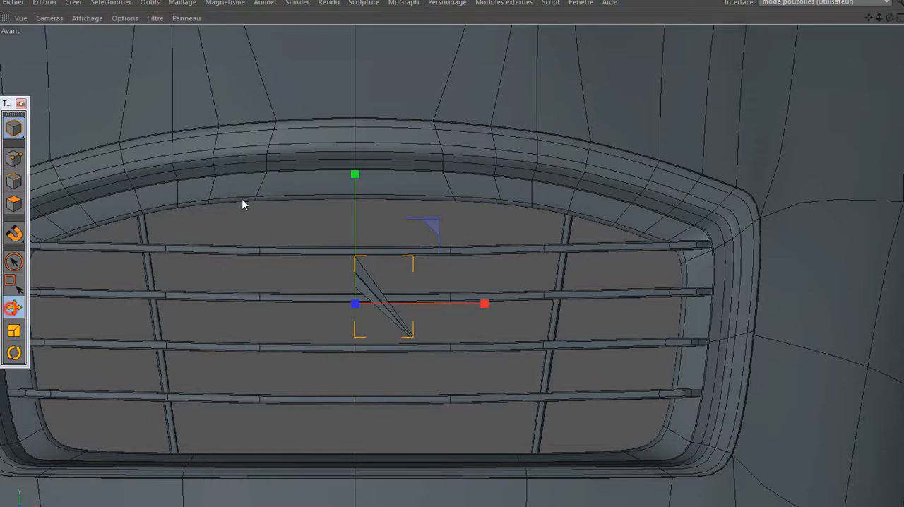
left_click_drag(355, 178, 362, 143)
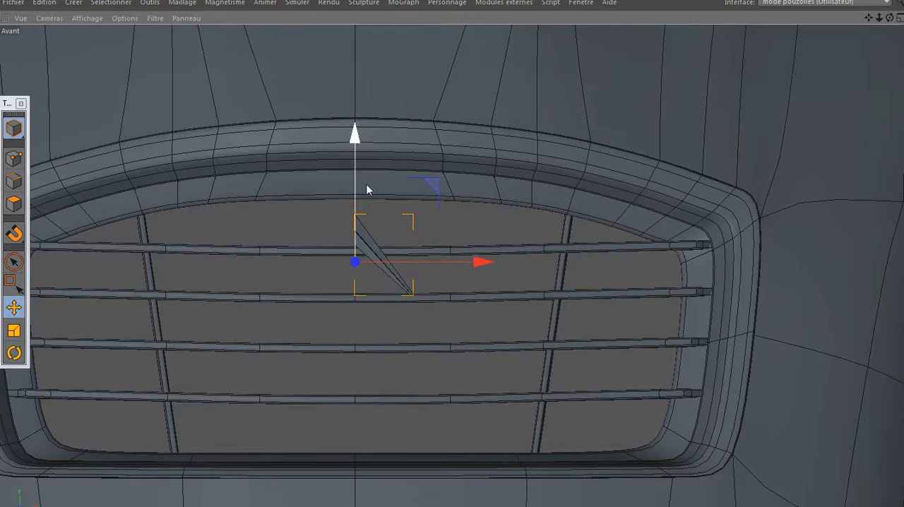
- Scale Plan.1 up slightly and raise it along Y so its lower tip rests on the grille's second bar
scroll(372, 244, "up", 3)
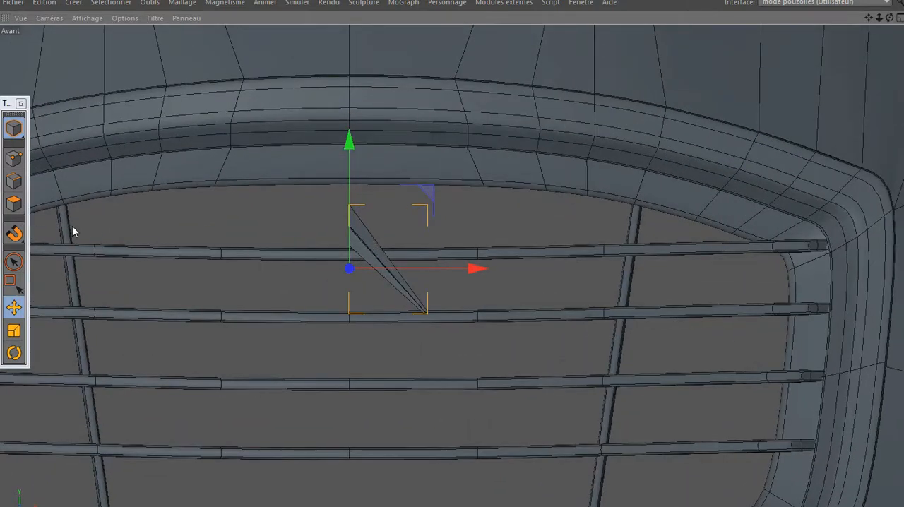
left_click(15, 204)
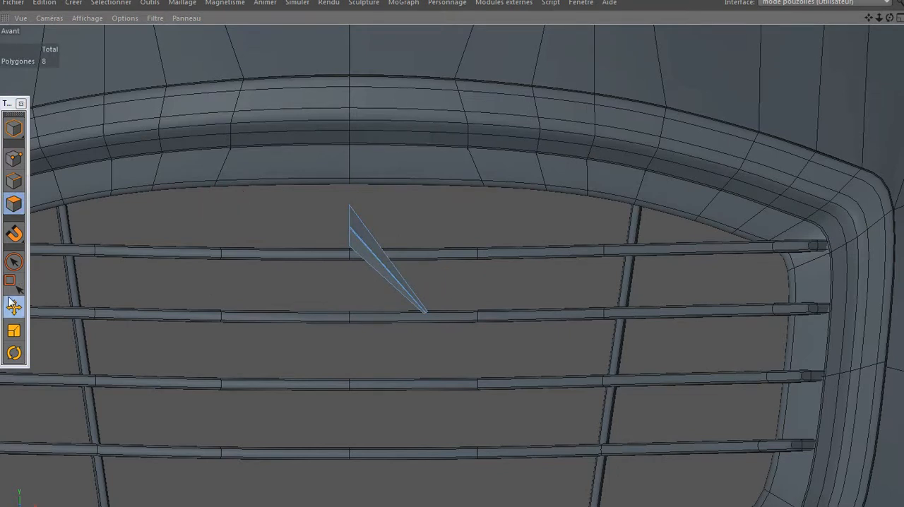
left_click(15, 127)
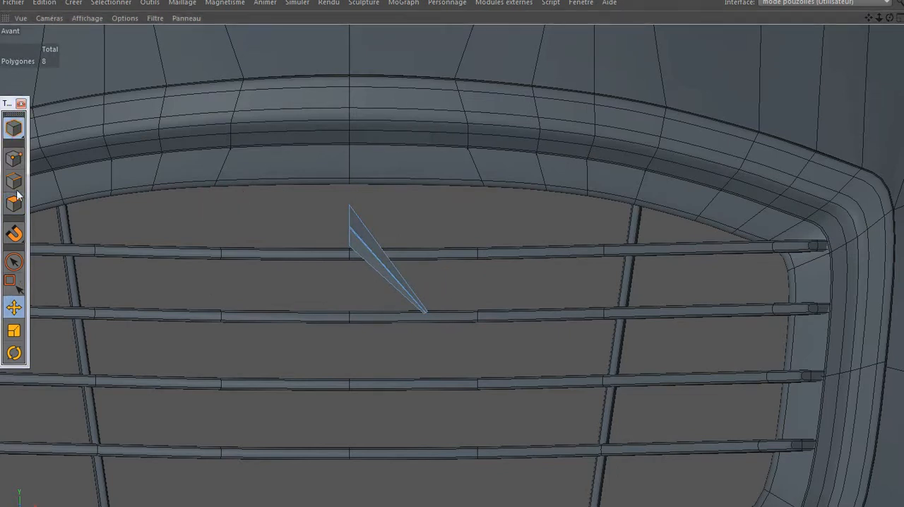
left_click(13, 330)
left_click_drag(172, 218, 200, 201)
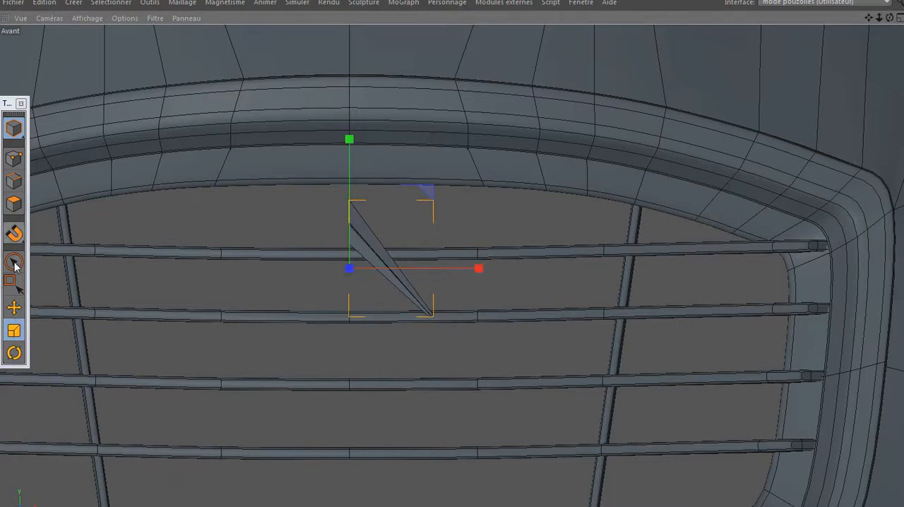
left_click(14, 307)
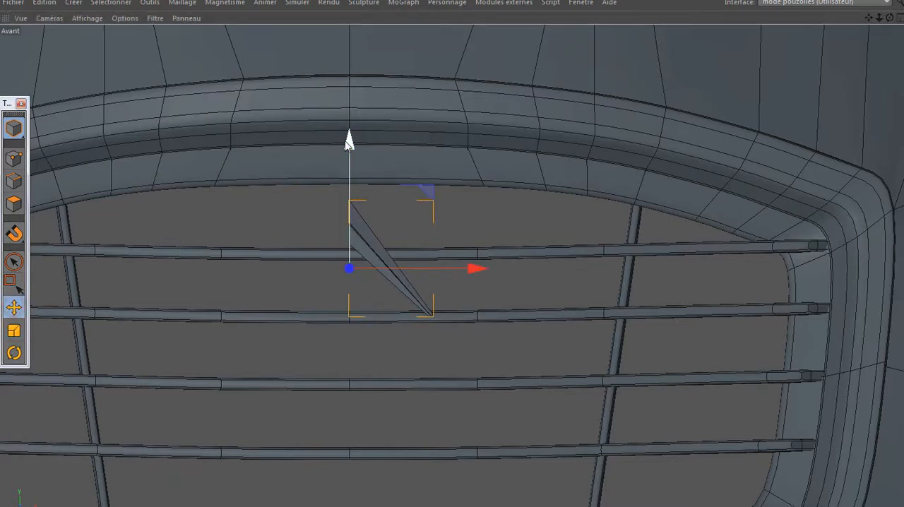
left_click_drag(349, 141, 349, 142)
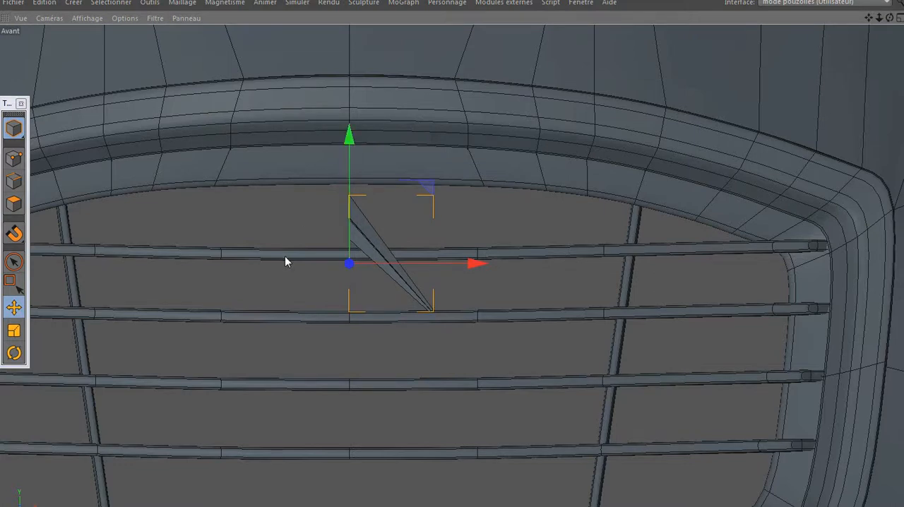
- Move Plan.1 back along Z in the right view until it reaches the front ends of the grille's upper bars
middle_click(147, 280)
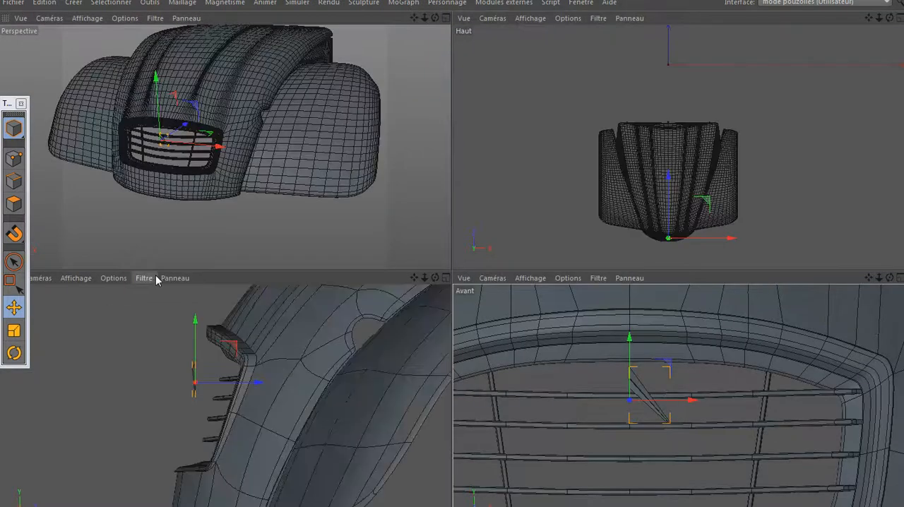
middle_click(235, 403)
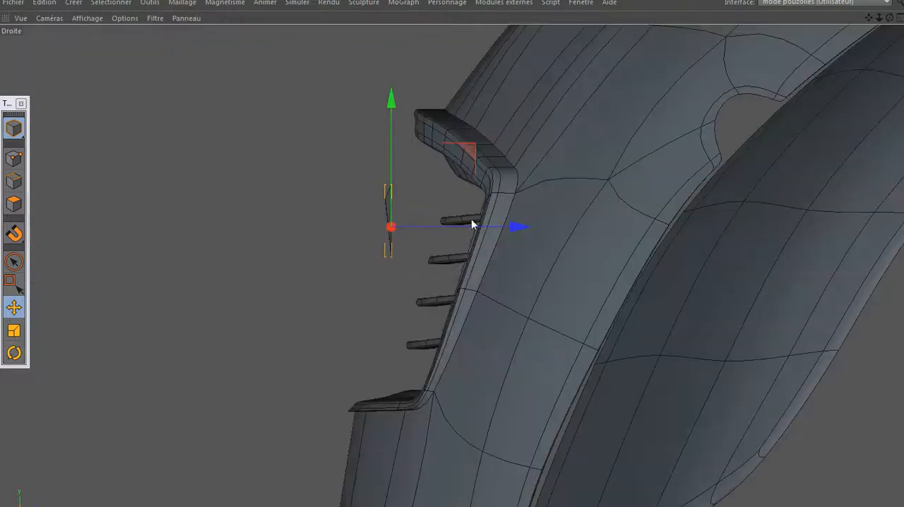
left_click_drag(486, 226, 511, 225)
scroll(511, 224, "up", 3)
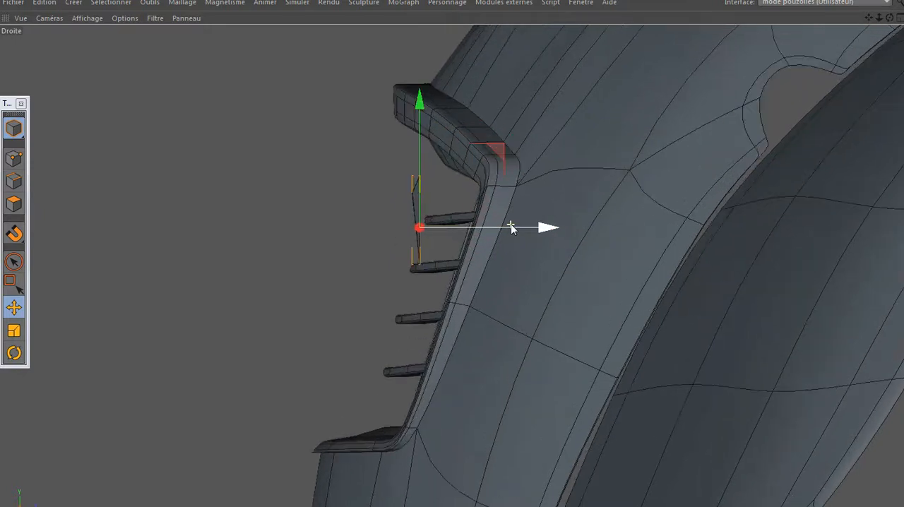
scroll(506, 221, "up", 1)
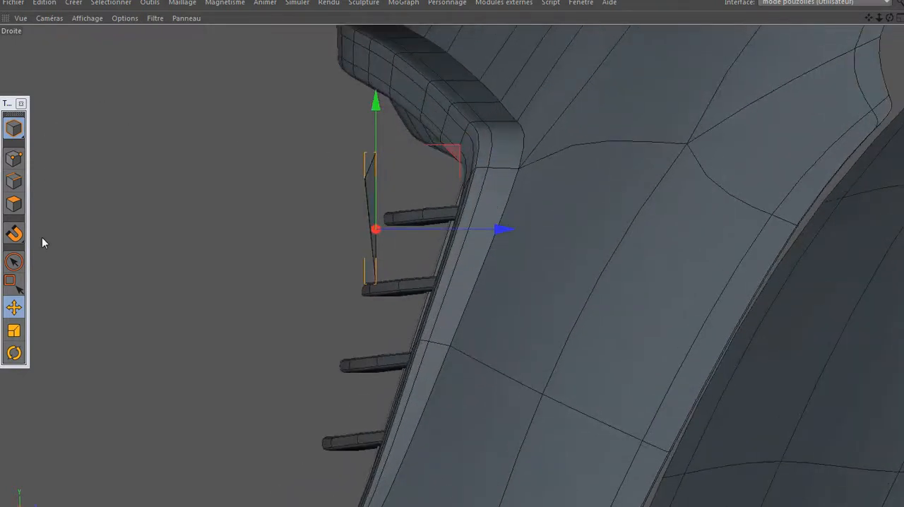
- Tilt Plan.1 about 17° in pitch to follow the grille's slope and push it about 1.2 cm inward against the bars
left_click(14, 353)
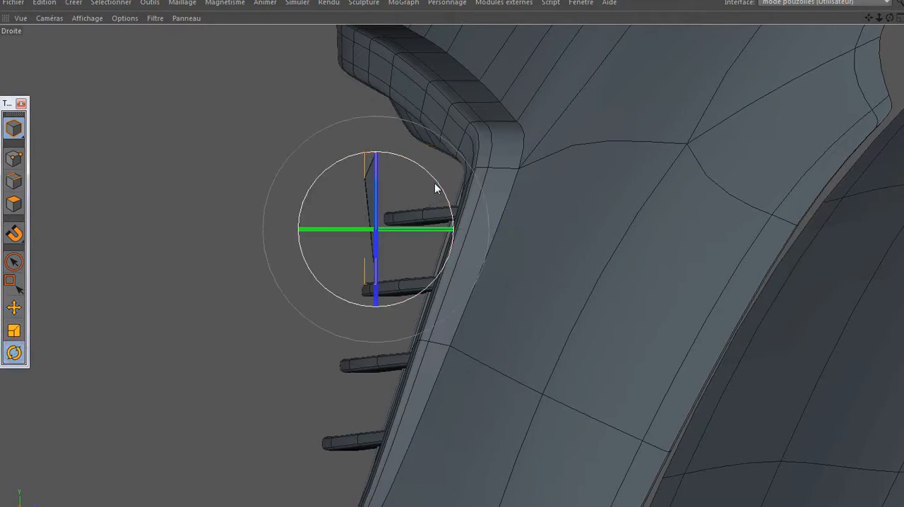
left_click_drag(436, 180, 450, 196)
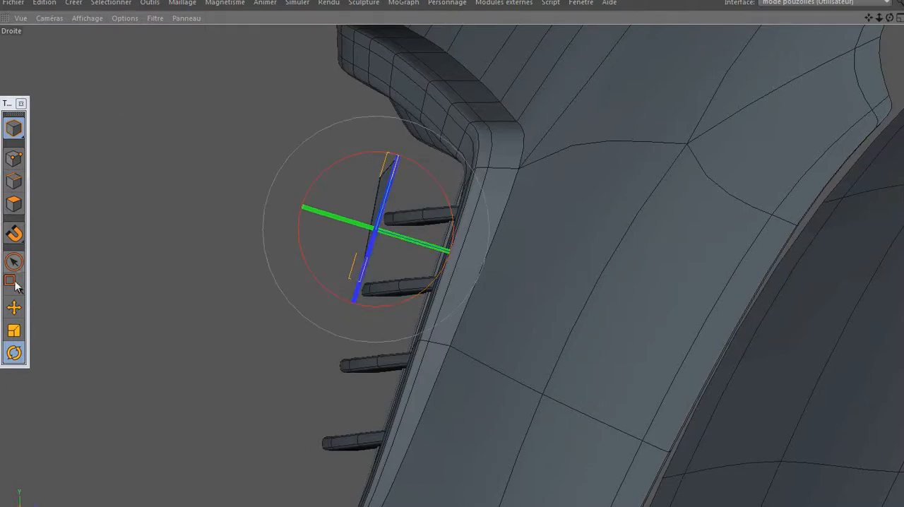
left_click(13, 307)
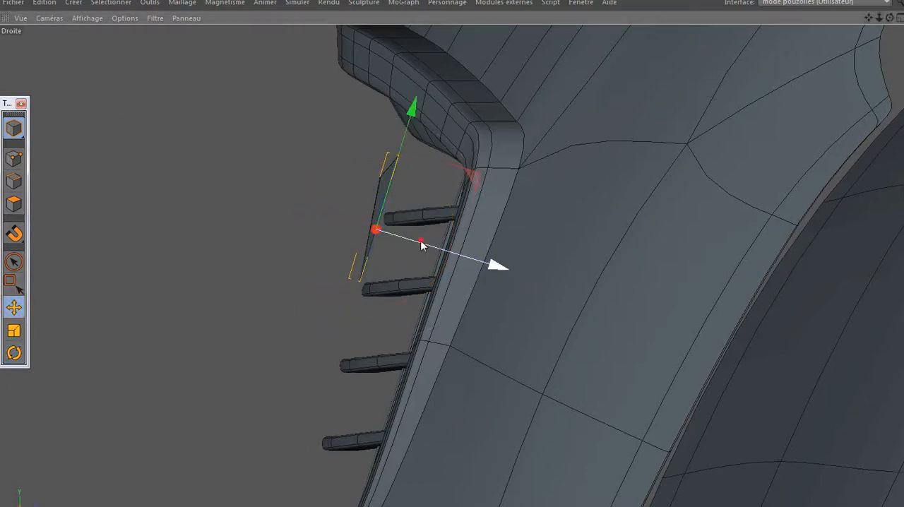
left_click_drag(423, 240, 425, 241)
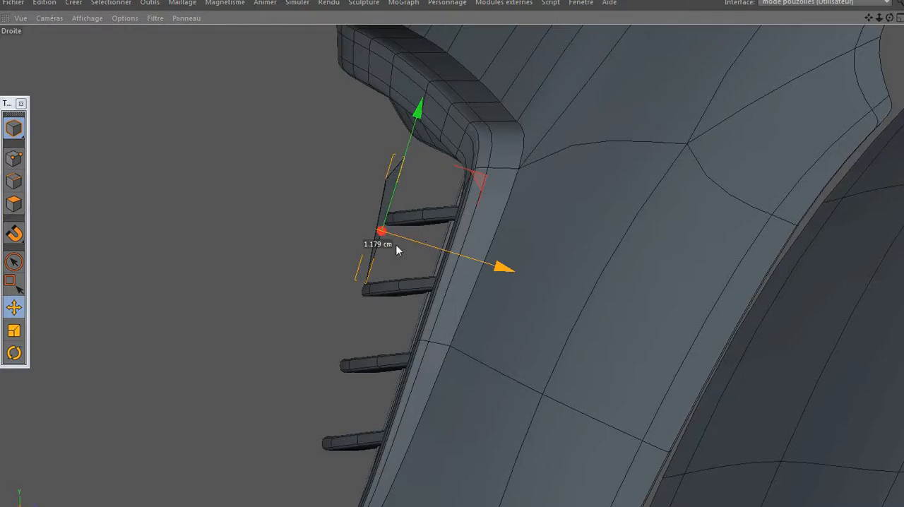
- Examine how Plan.1 sits against the grille bars from several angles in the perspective view
middle_click(281, 242)
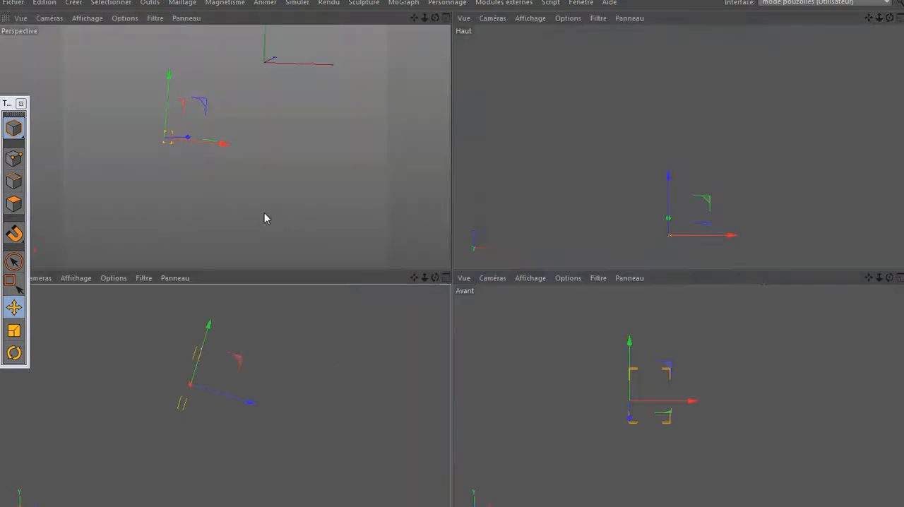
middle_click(263, 212)
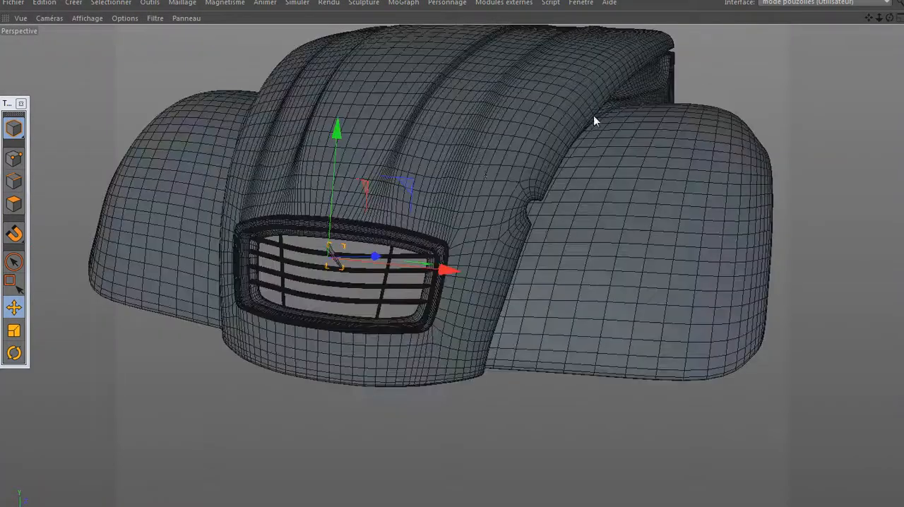
scroll(343, 259, "up", 5)
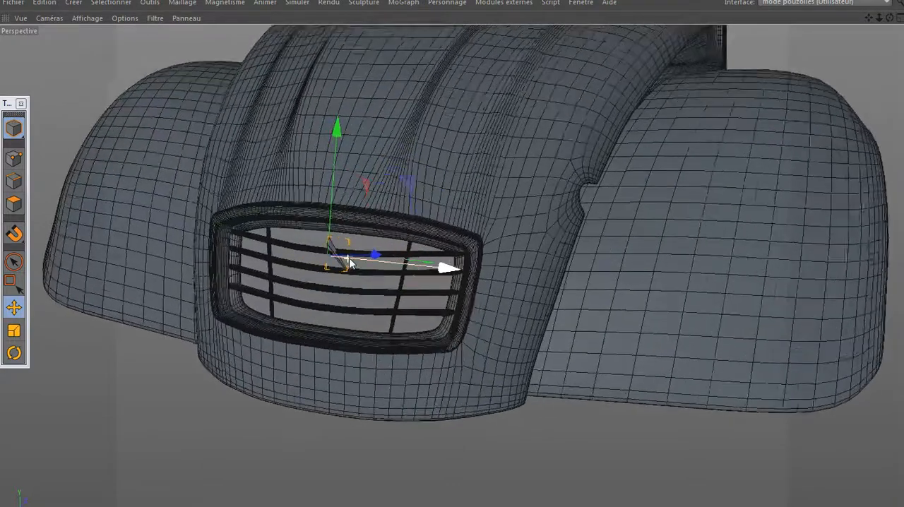
scroll(351, 261, "up", 3)
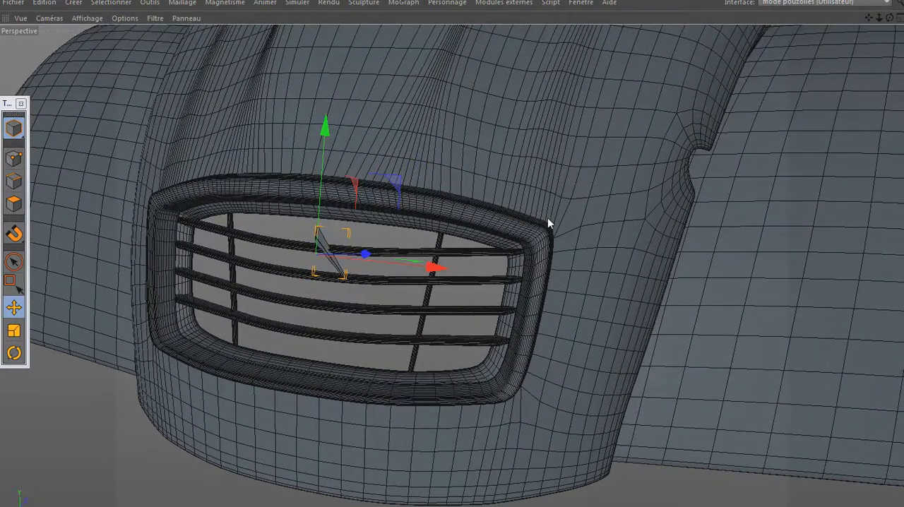
mouse_move(583, 195)
left_mouse_down("alt")
mouse_move(503, 197)
mouse_move(491, 185)
mouse_move(498, 166)
mouse_move(521, 157)
left_mouse_up("alt")
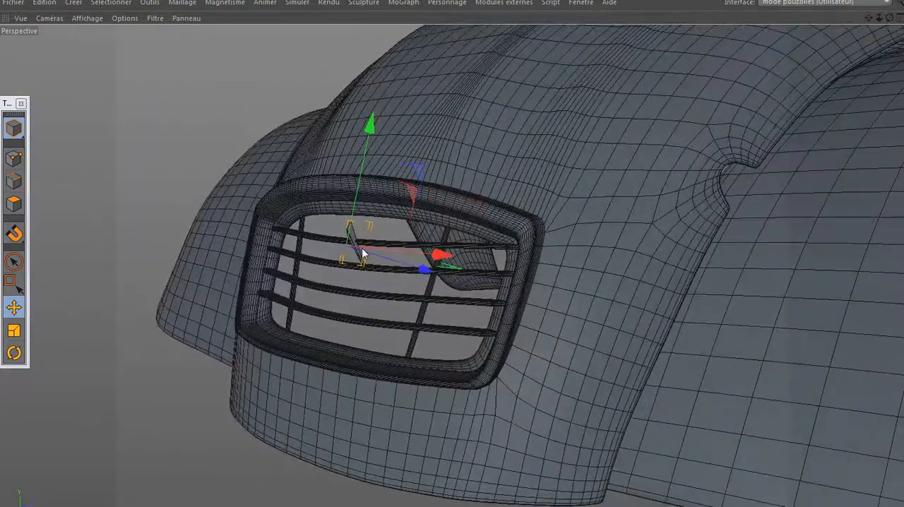
scroll(361, 247, "up", 1)
scroll(361, 247, "up", 2)
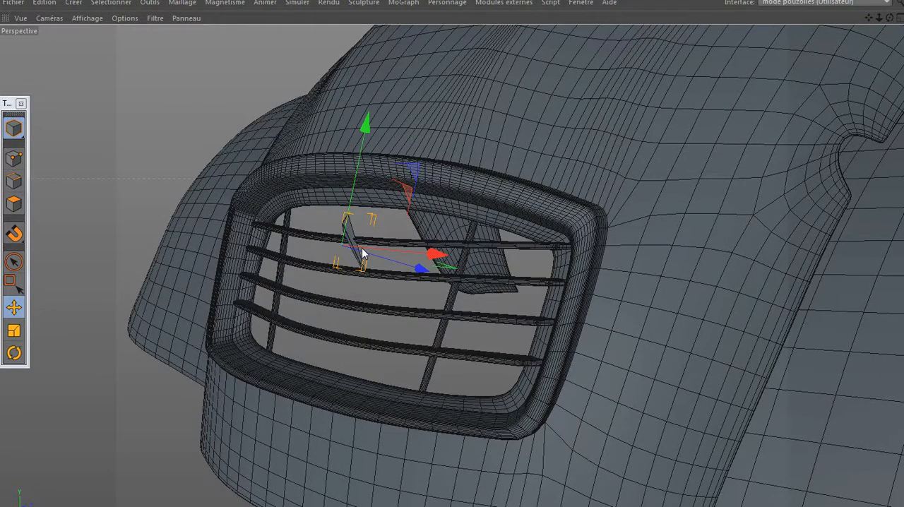
scroll(368, 249, "up", 6)
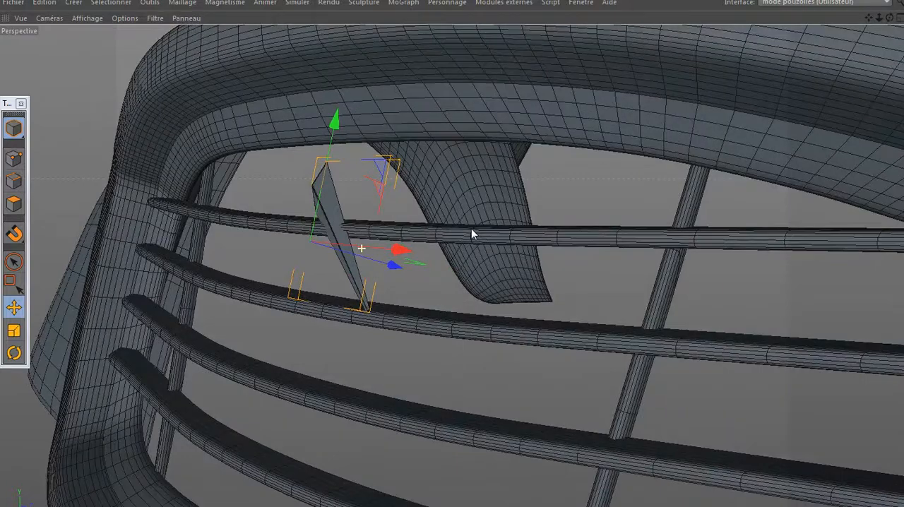
right_click_drag(472, 229, 474, 224, "alt")
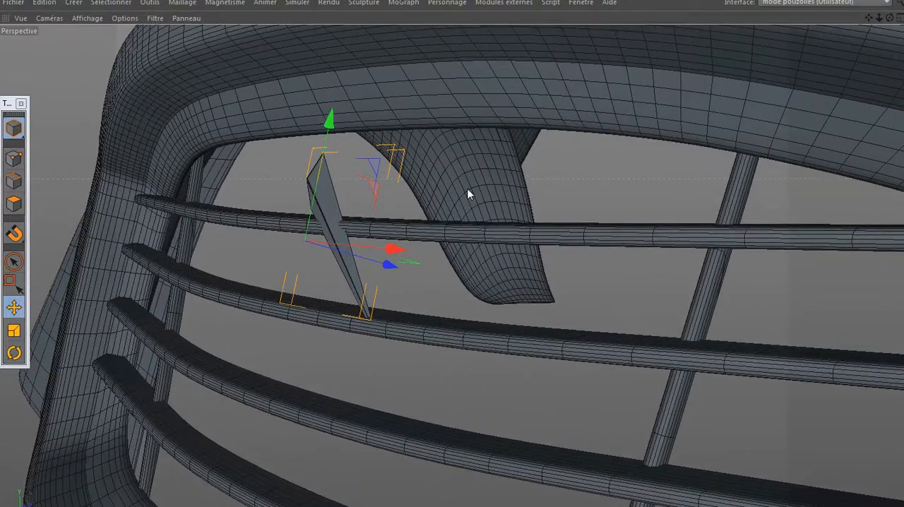
left_click_drag(465, 189, 488, 191, "alt")
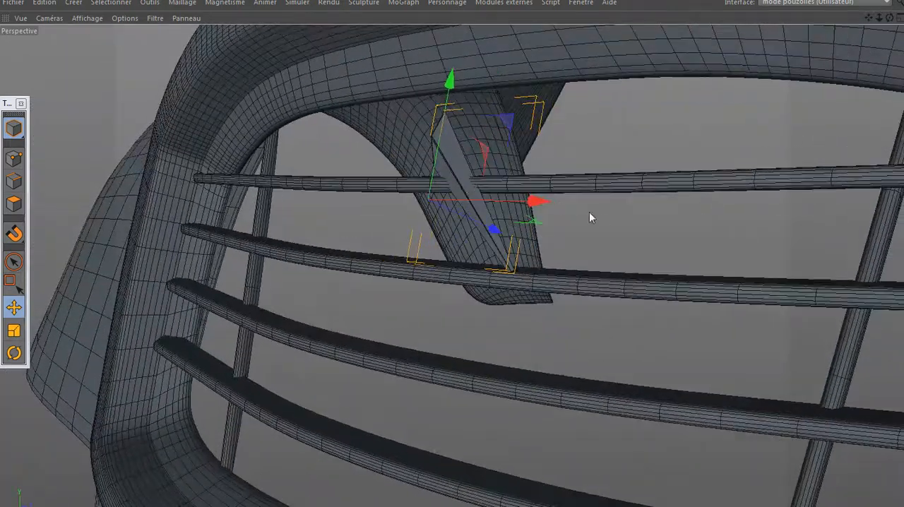
left_click_drag(590, 213, 700, 134, "alt")
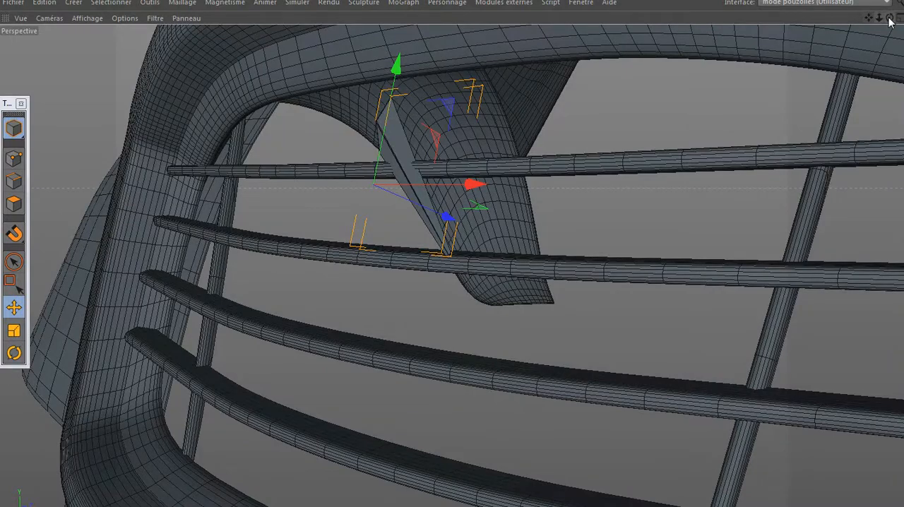
left_click_drag(374, 185, 373, 184, "alt")
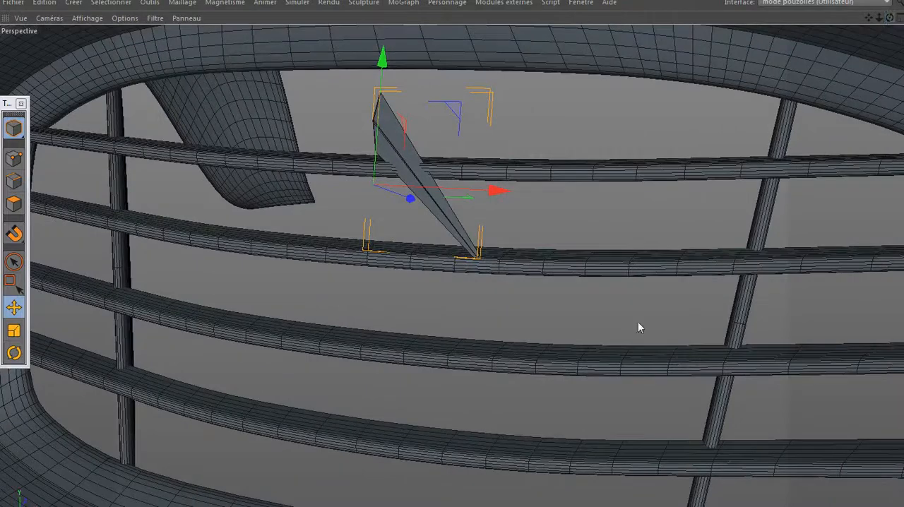
- Rename Plan.1 as logo and make it the first child of the inner calandre object in the carrosserie hierarchy
key("ctrl+Tab")
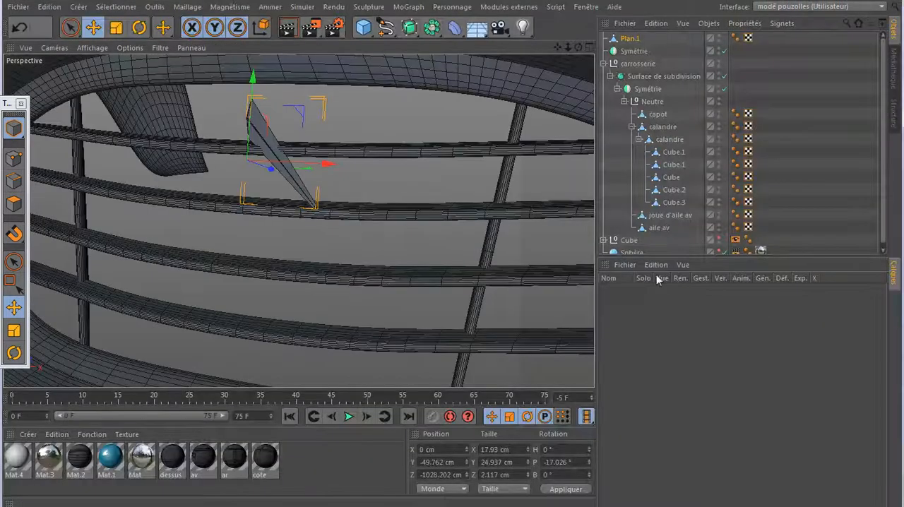
double_click(629, 39)
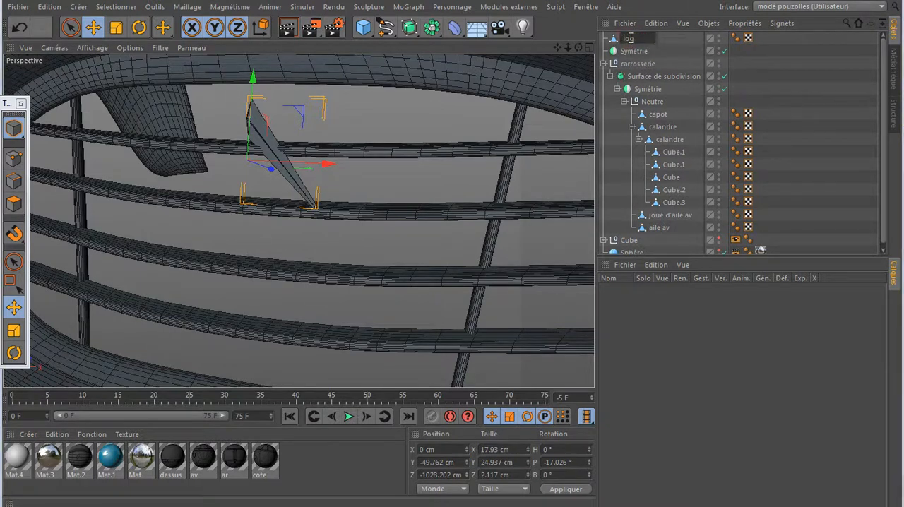
key("Return")
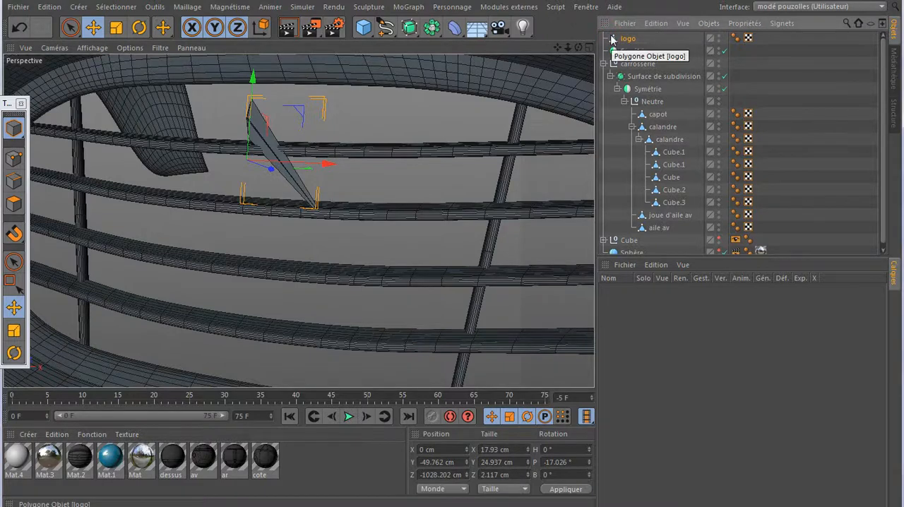
left_click_drag(662, 150, 663, 151)
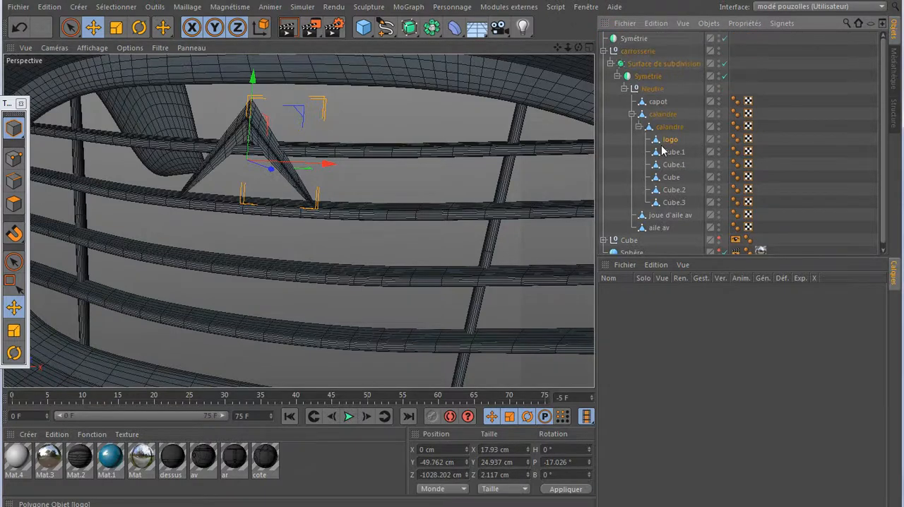
- Lower the logo slightly along its own Y axis to a Y position of about -50 cm
scroll(249, 127, "up", 5)
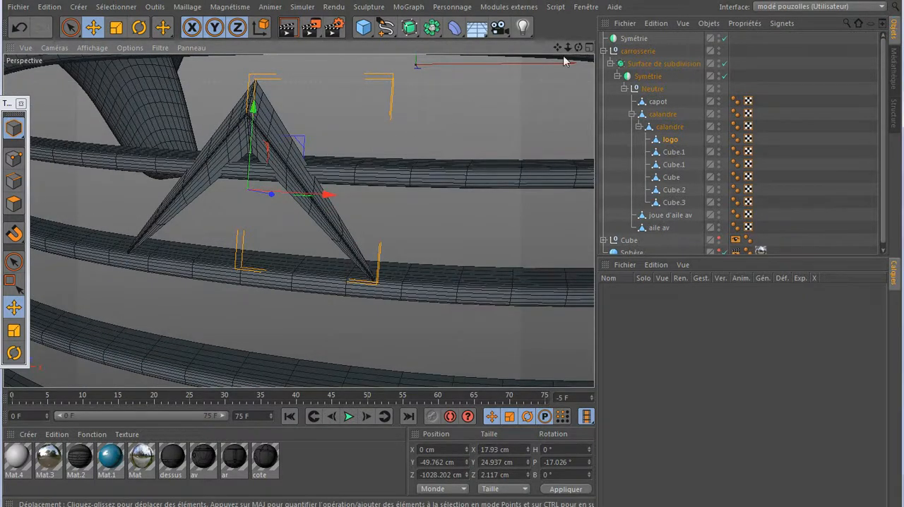
left_click_drag(578, 48, 489, 51)
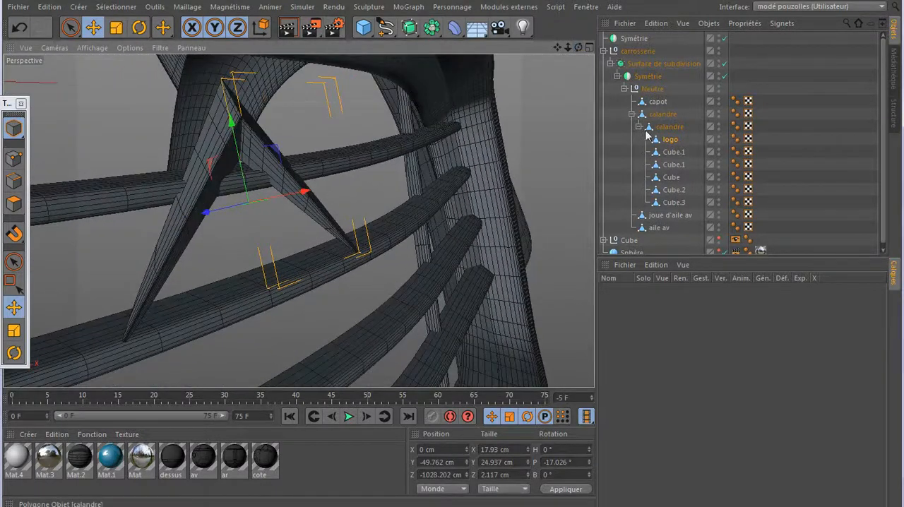
left_click_drag(230, 122, 231, 121)
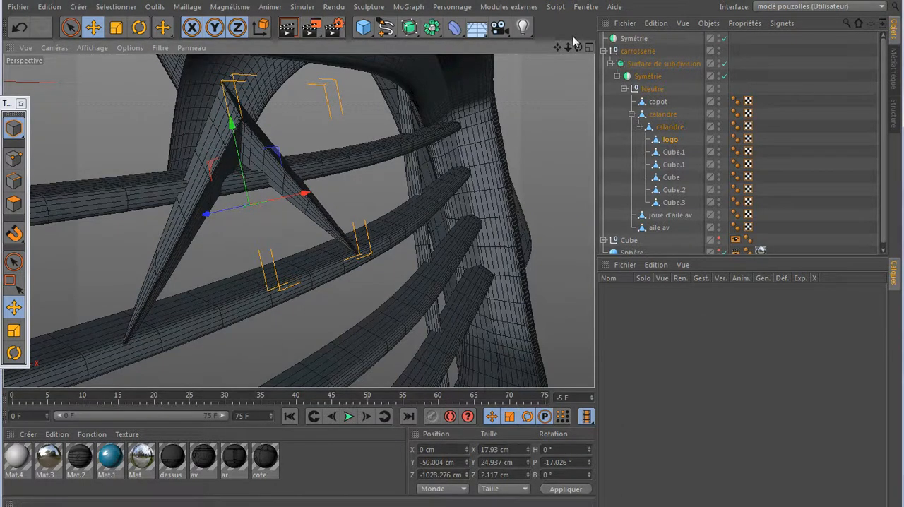
- Rotate the logo to a pitch of about -15.4° so that it lies along the front of the grille bars
mouse_move(578, 47)
left_mouse_down()
mouse_move(551, 56)
mouse_move(578, 48)
left_mouse_up()
left_click(139, 27)
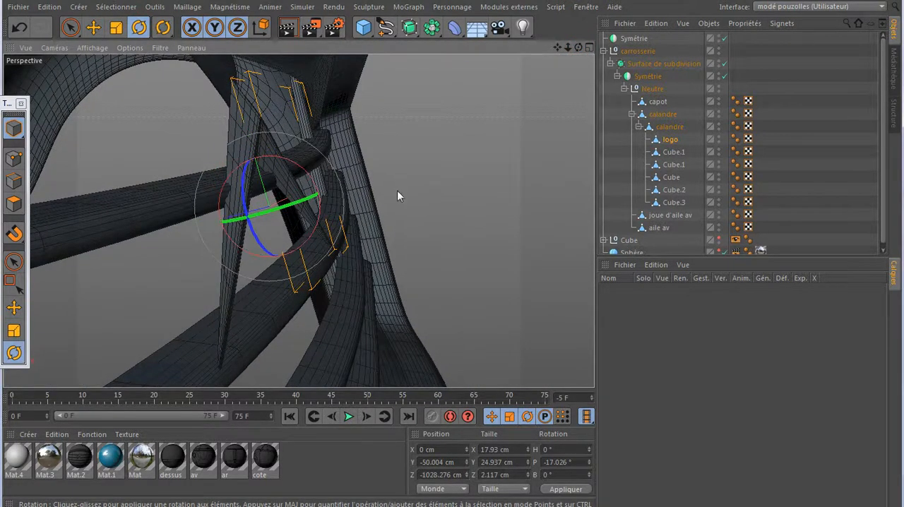
left_click_drag(577, 50, 510, 47)
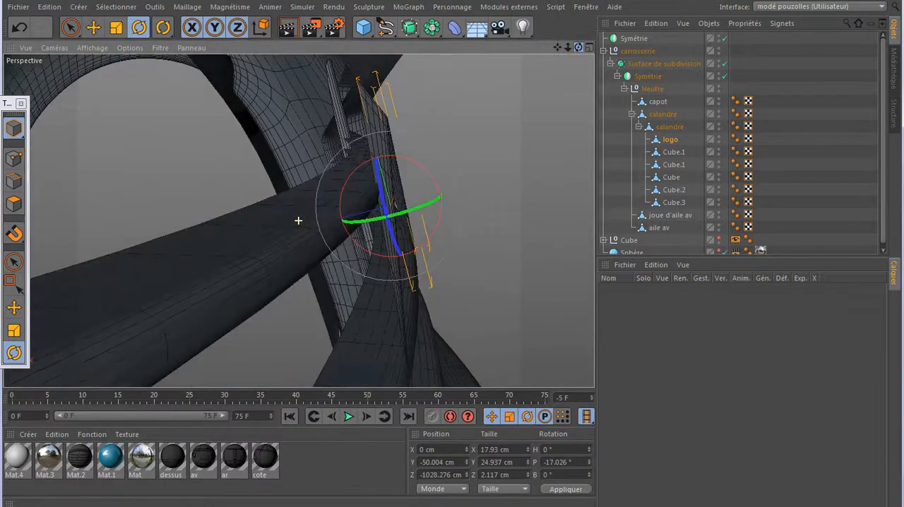
left_click_drag(421, 162, 427, 167)
scroll(466, 132, "down", 3)
scroll(339, 180, "down", 3)
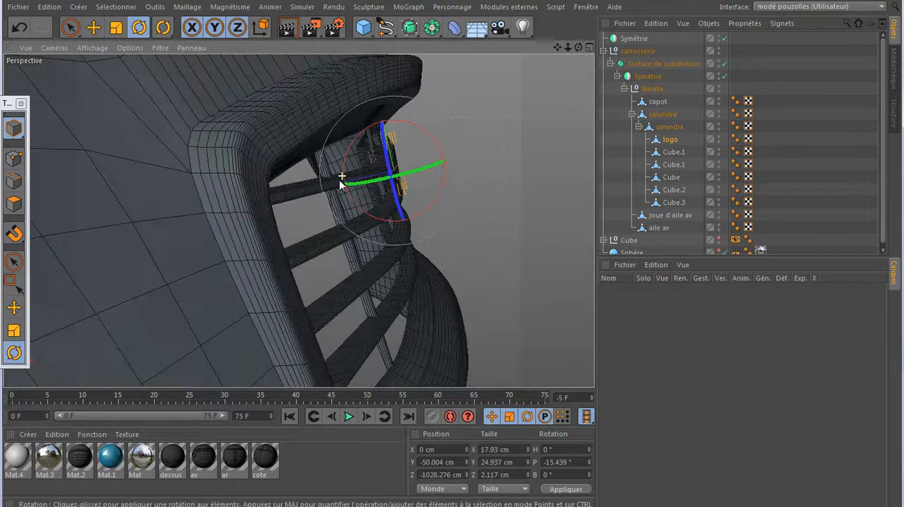
- Duplicate the logo object directly below the original inside the inner calandre object
left_click_drag(578, 47, 576, 50)
scroll(432, 244, "down", 4)
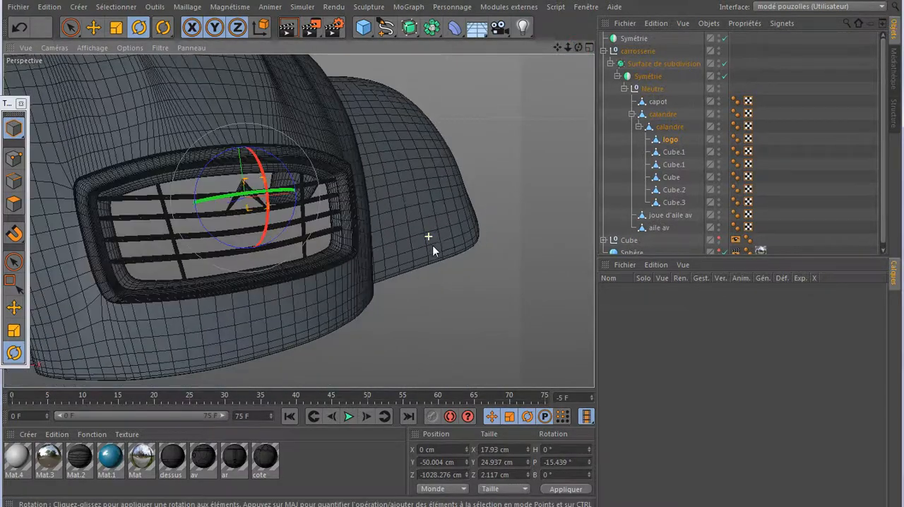
left_click(668, 141)
left_click_drag(671, 148, 671, 150, "ctrl")
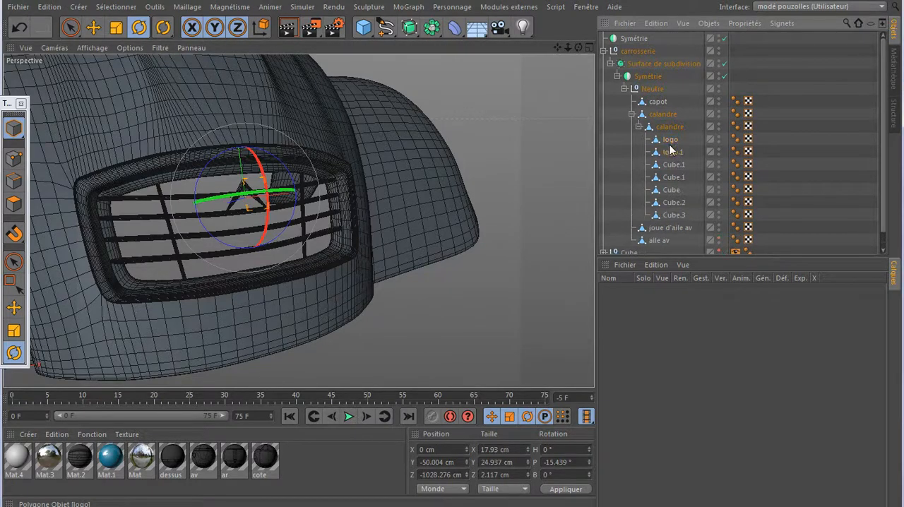
- Lower the logo copy along its own tilted Y axis to a Y position of about -65.8 cm
middle_click(332, 274)
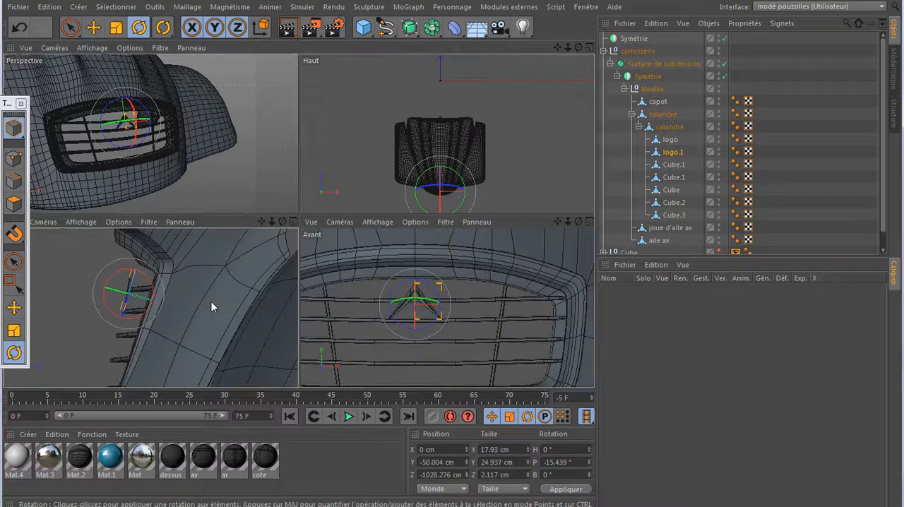
middle_click(212, 306)
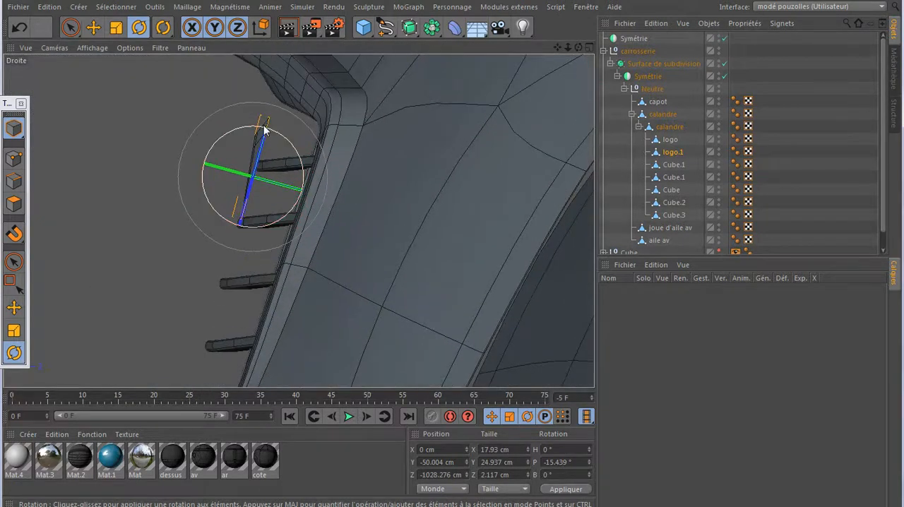
left_click(260, 29)
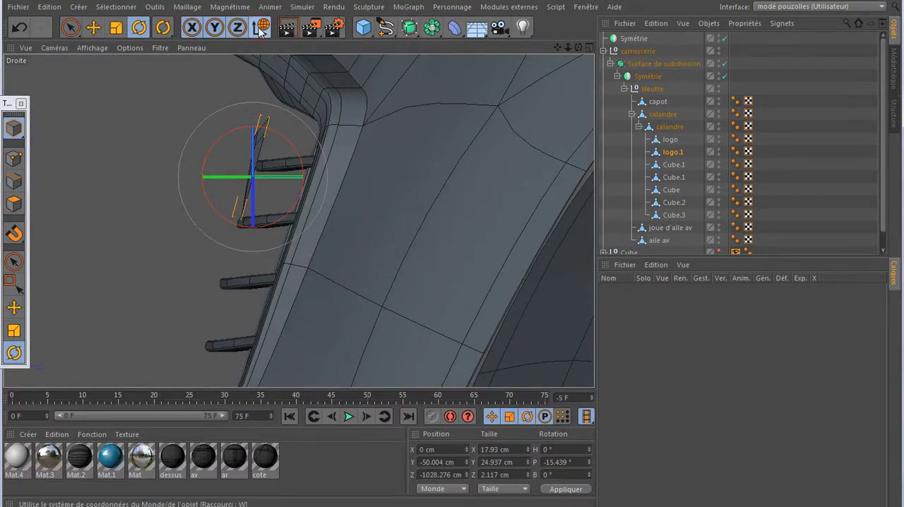
left_click(261, 28)
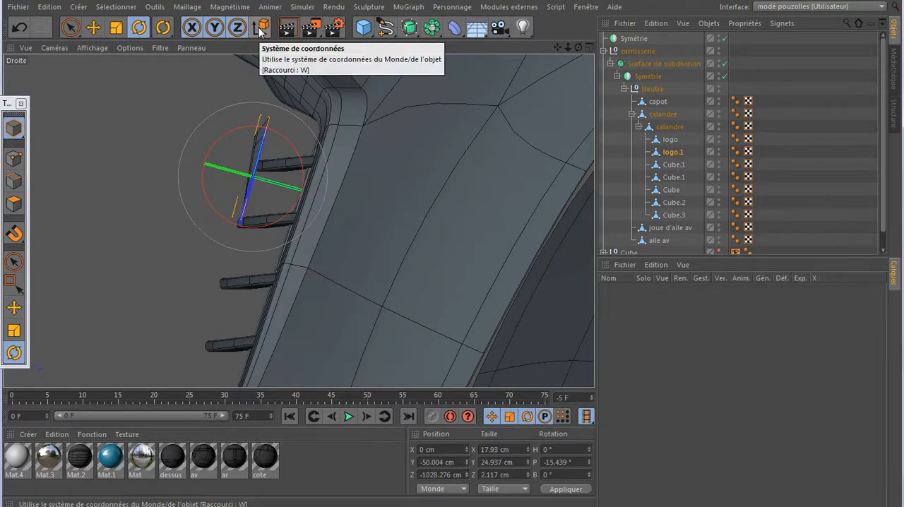
left_click(93, 26)
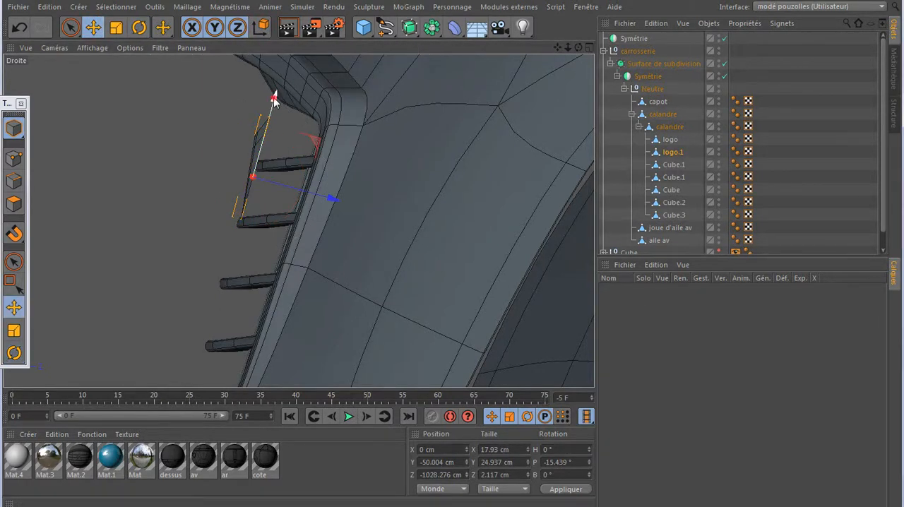
left_click_drag(274, 100, 270, 168)
- Compare the two stacked chevrons on the grille with the reference photo of the real grille
middle_click(173, 223)
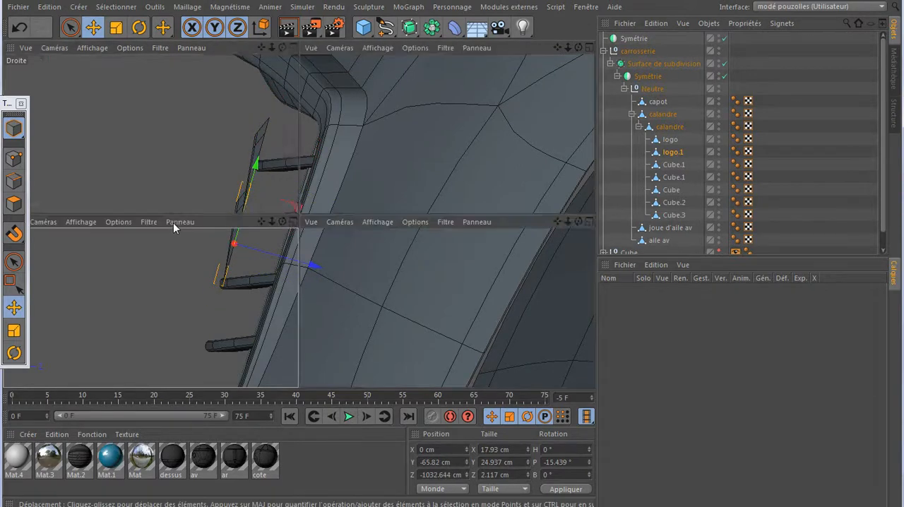
middle_click(235, 195)
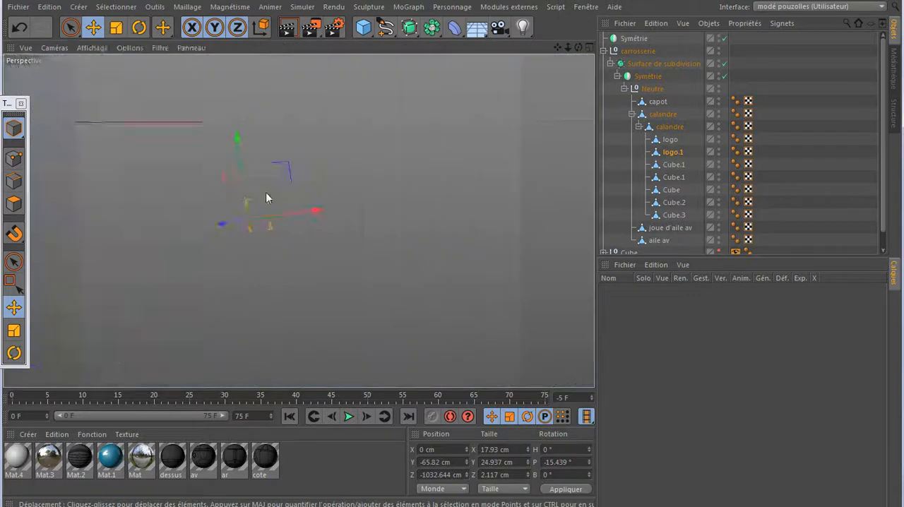
scroll(286, 229, "up", 5)
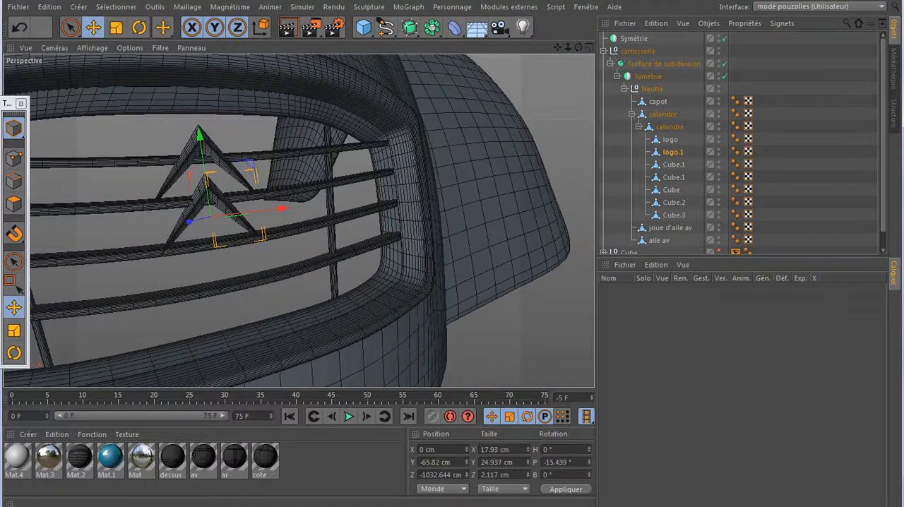
mouse_move(194, 503)
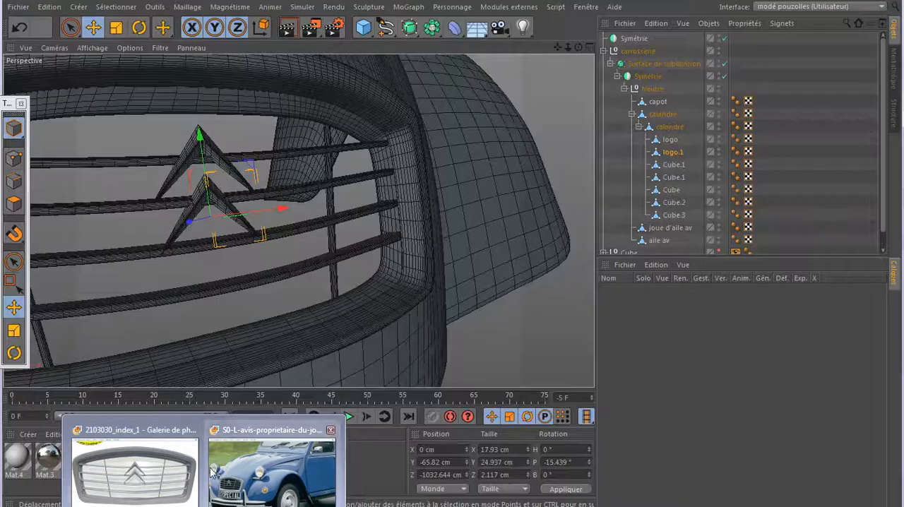
left_click(162, 502)
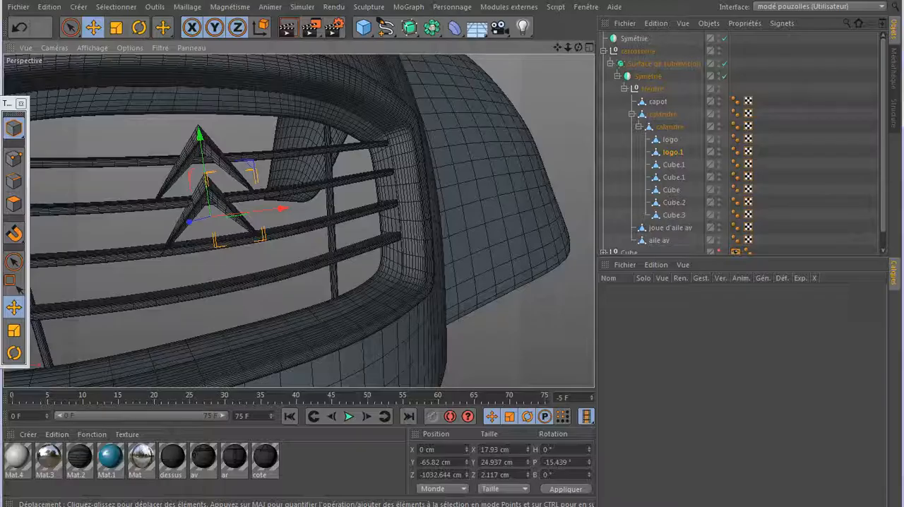
- Shift logo.1 slightly forward along its own Z axis to a world Z position of about -1033.2 cm
left_click_drag(79, 229, 139, 217, "alt")
scroll(147, 215, "up", 3)
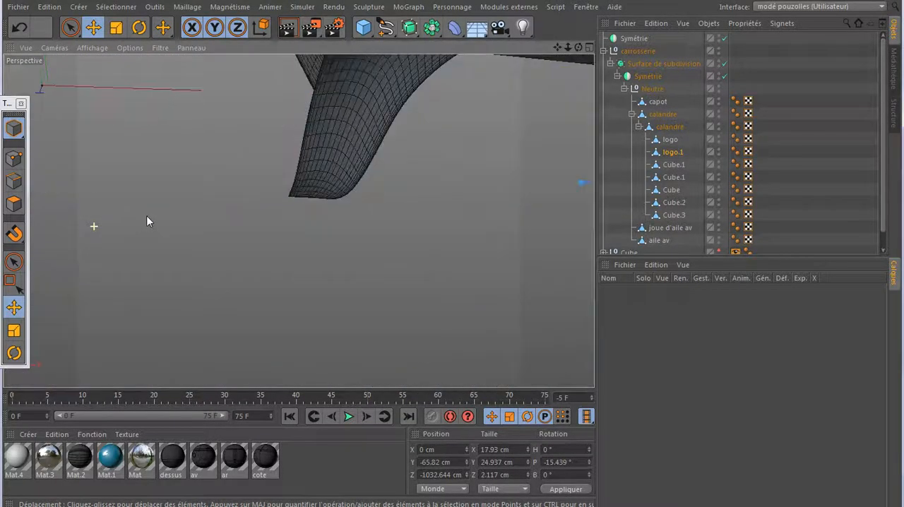
scroll(148, 217, "down", 3)
scroll(149, 217, "up", 2)
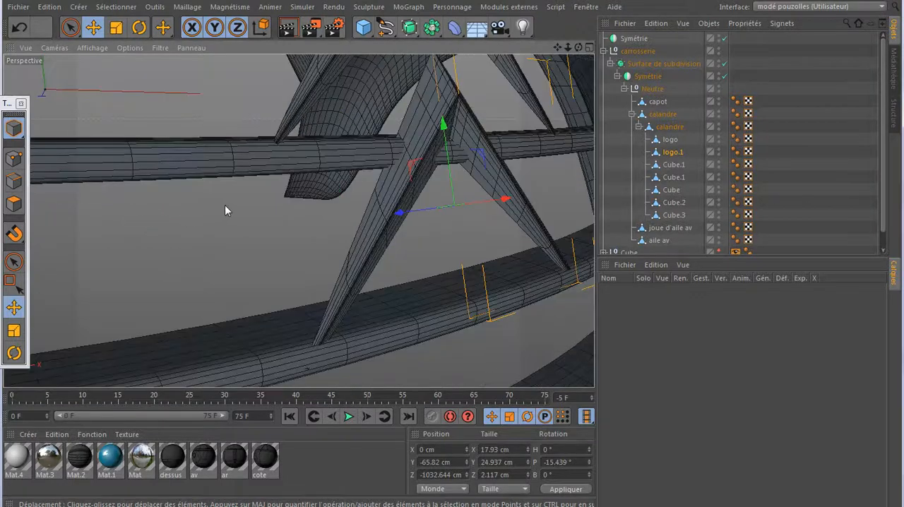
scroll(225, 205, "down", 3)
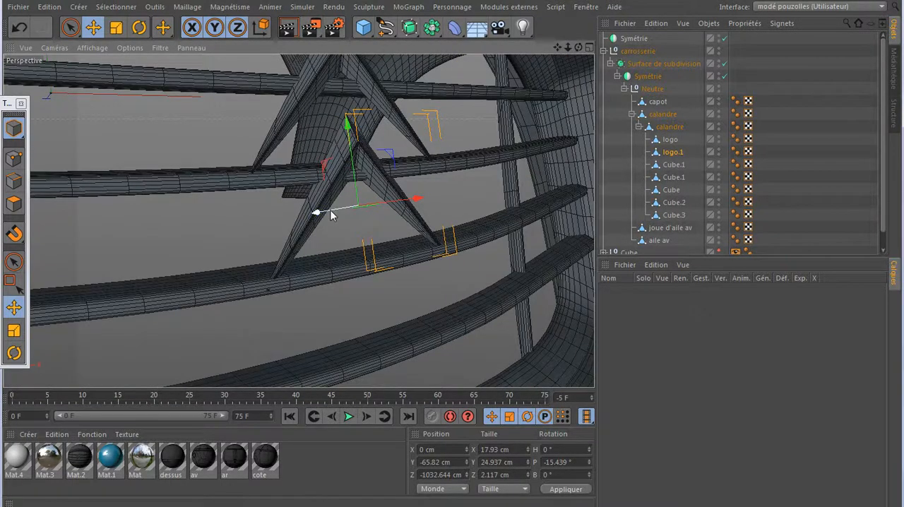
left_click_drag(414, 202, 382, 195)
left_click(19, 28)
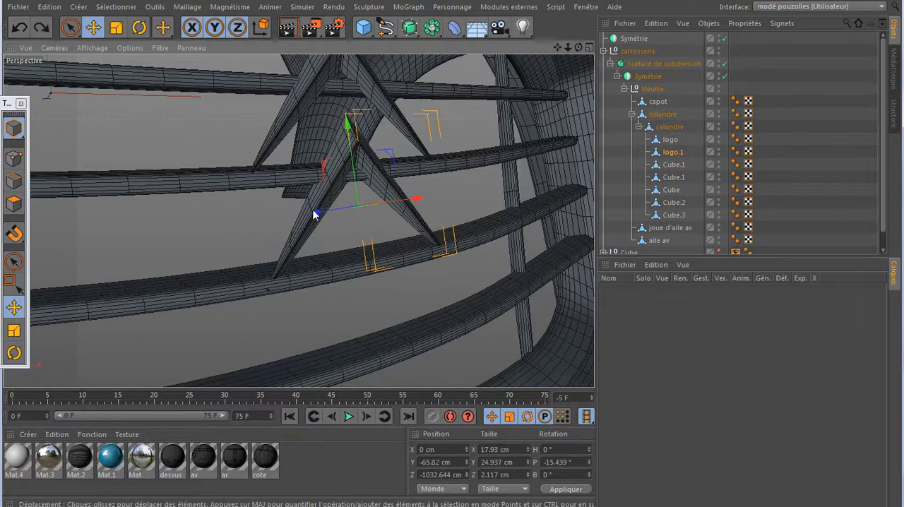
left_click_drag(317, 211, 318, 213)
- Render the perspective view with the whole car front in frame to check both chevrons
mouse_move(578, 47)
left_mouse_down()
mouse_move(624, 48)
mouse_move(573, 52)
left_mouse_up()
scroll(297, 212, "down", 10)
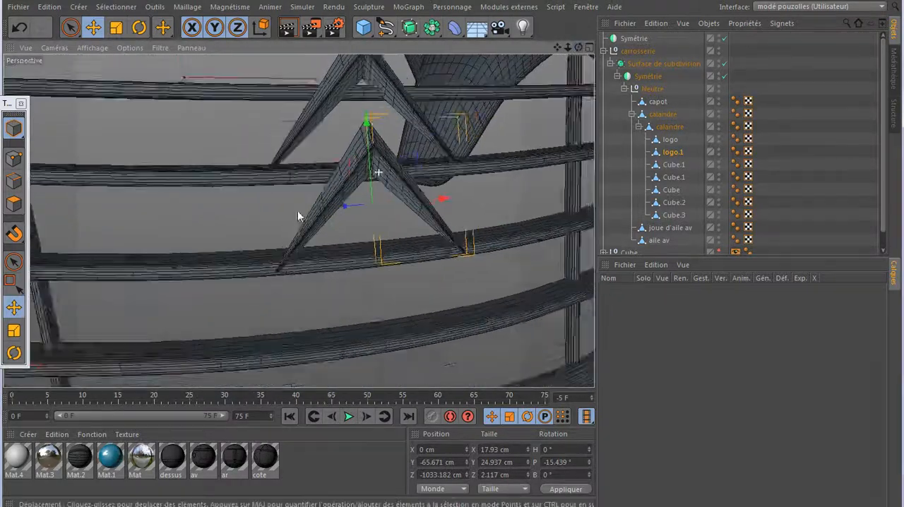
scroll(366, 245, "down", 8)
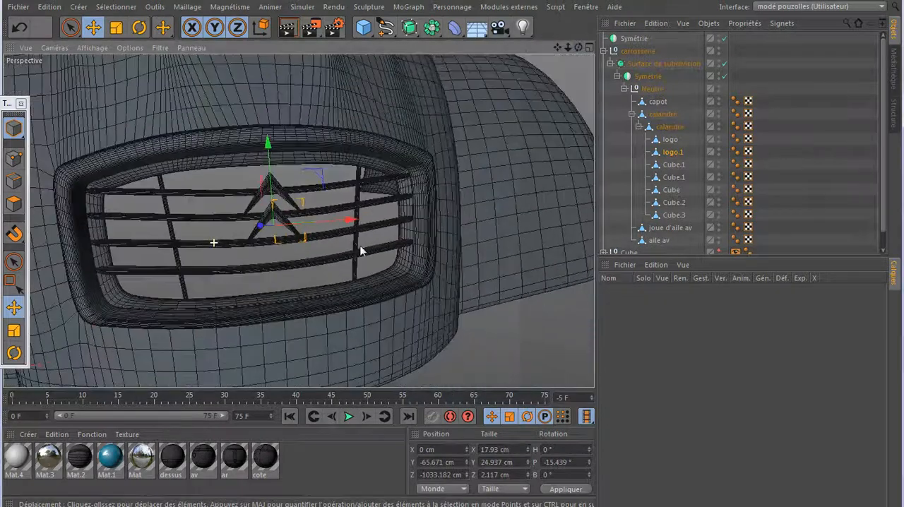
left_click(288, 31)
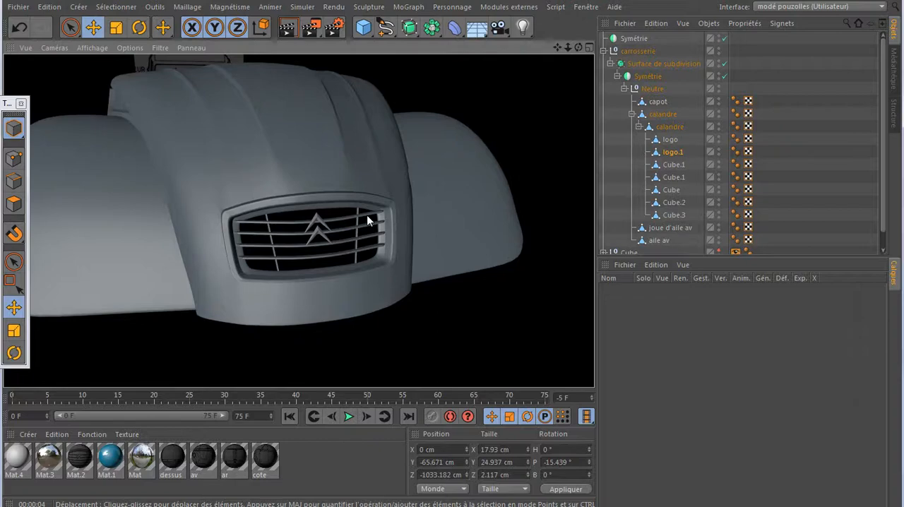
left_click(319, 233)
- Select the two upper horizontal grille bars, Cube.1 and Cube, together for point editing
scroll(319, 235, "up", 4)
scroll(320, 235, "up", 5)
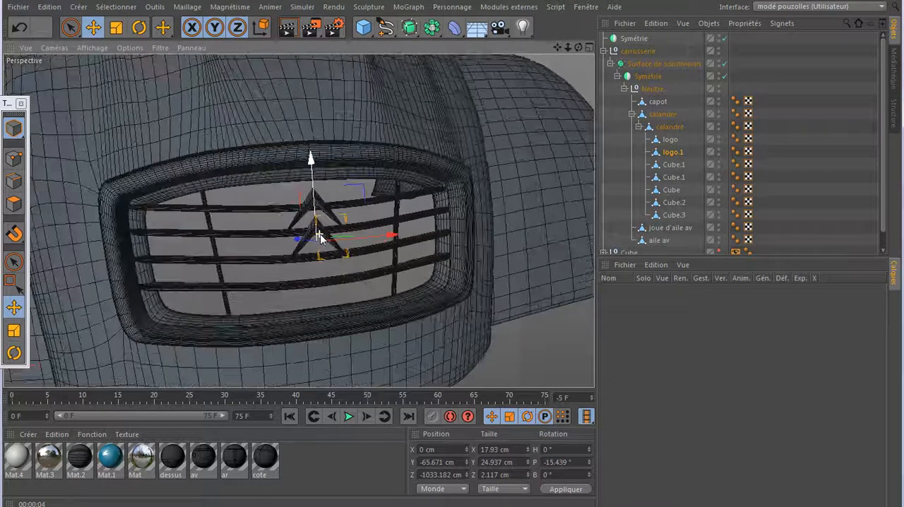
left_click(674, 165)
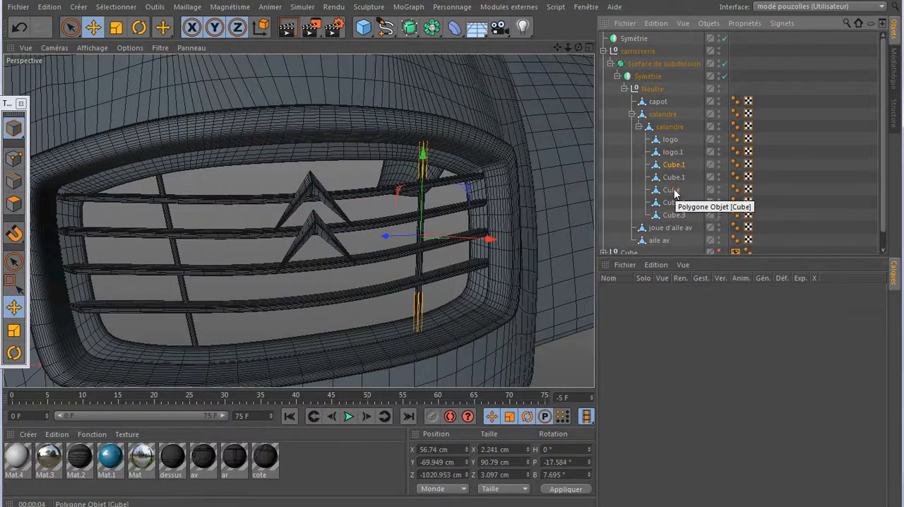
left_click(672, 191)
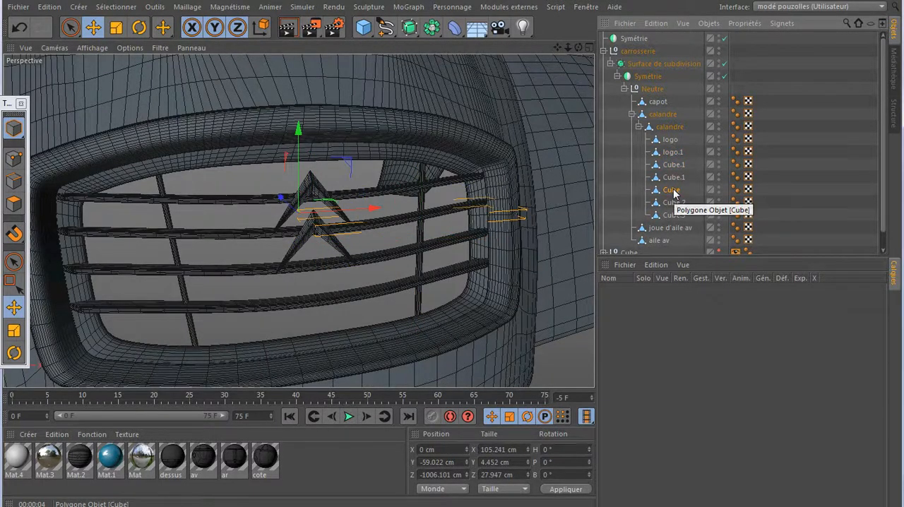
left_click(673, 177)
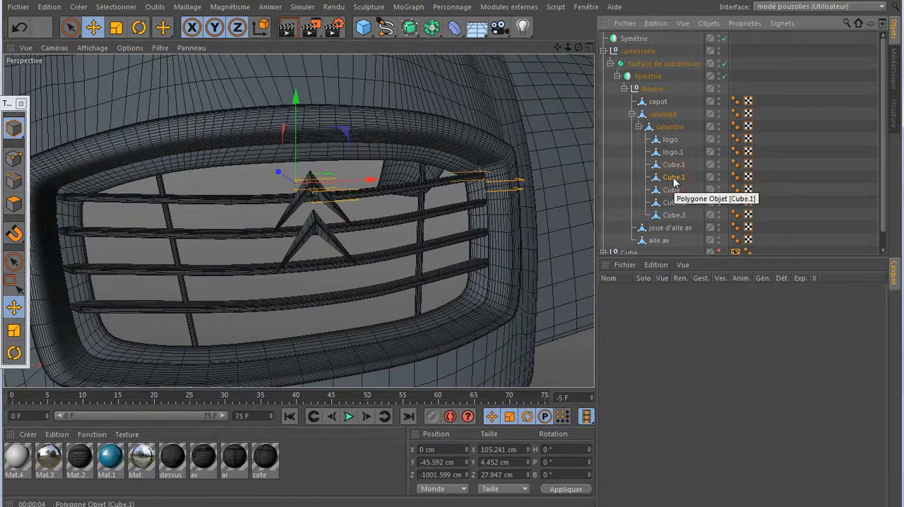
left_click(672, 190, "ctrl")
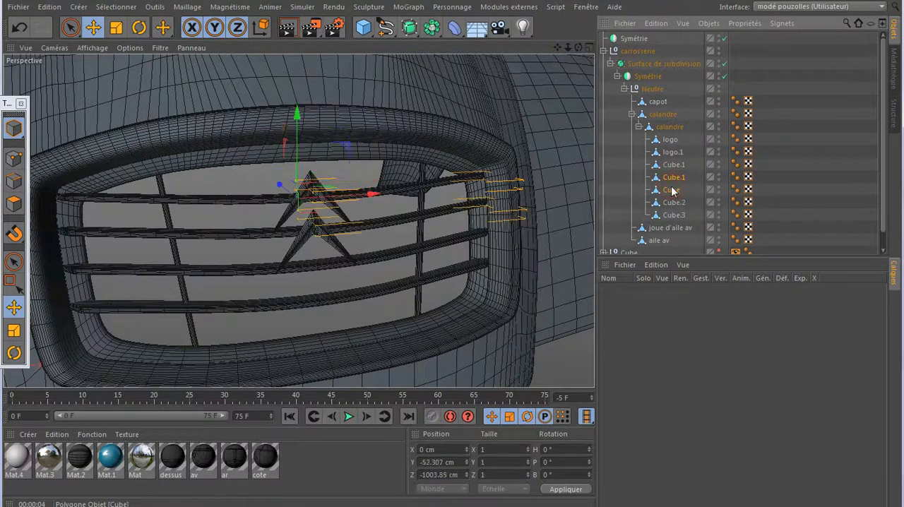
left_click(14, 159)
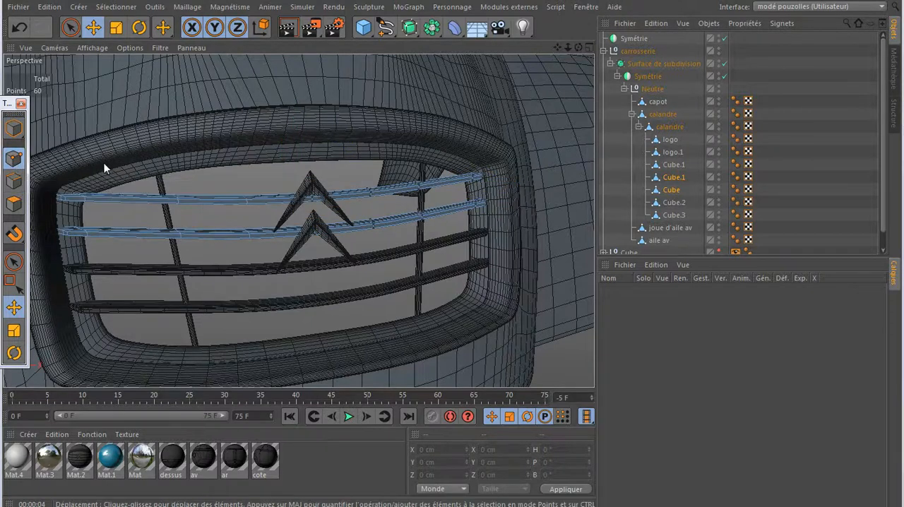
- Cut two closely spaced loops with the Knife around the second grille bar, behind the lower chevron's edge
key("k")
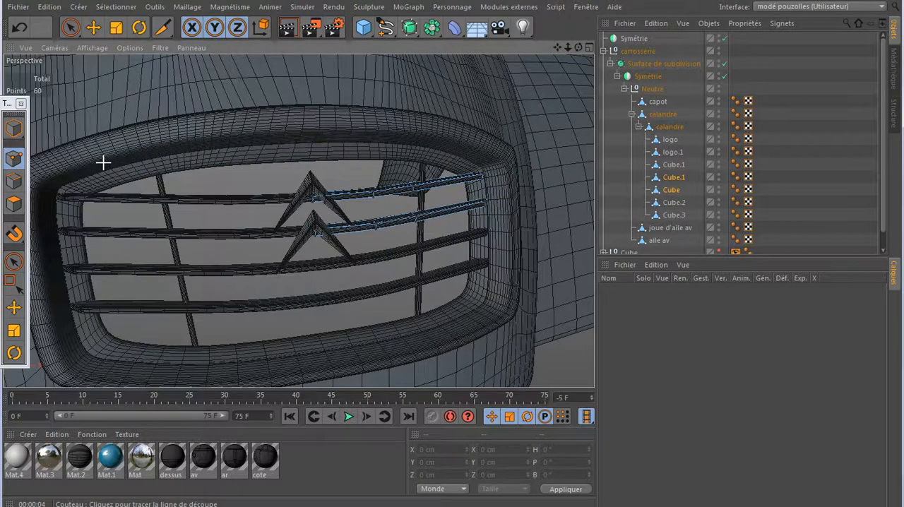
key("ctrl+Tab")
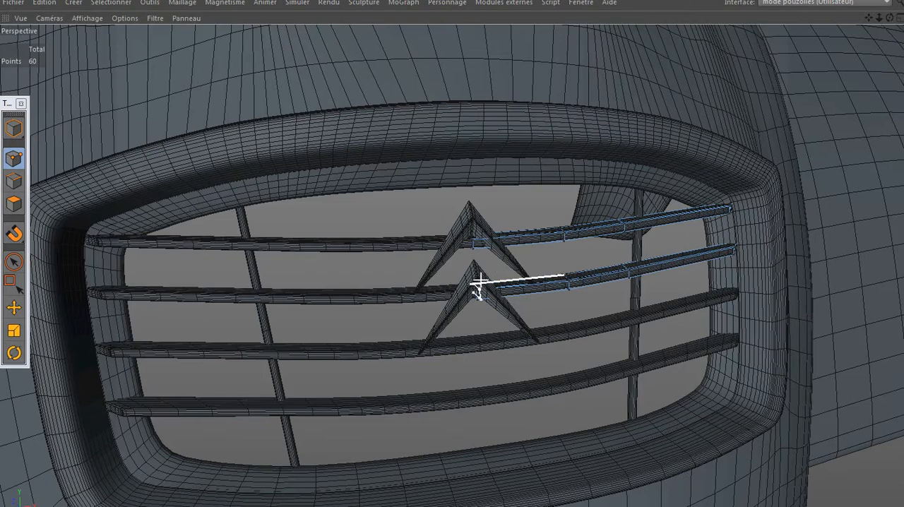
scroll(512, 263, "up", 5)
scroll(510, 261, "up", 5)
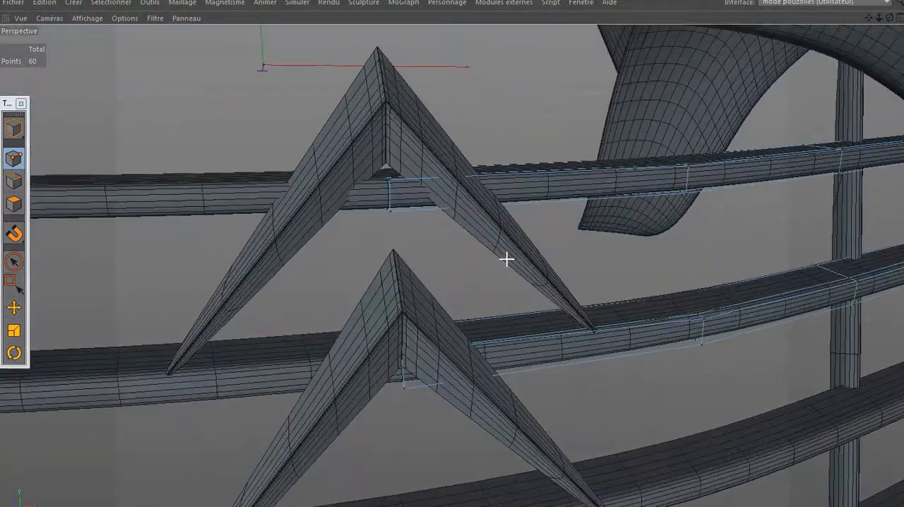
scroll(506, 259, "up", 1)
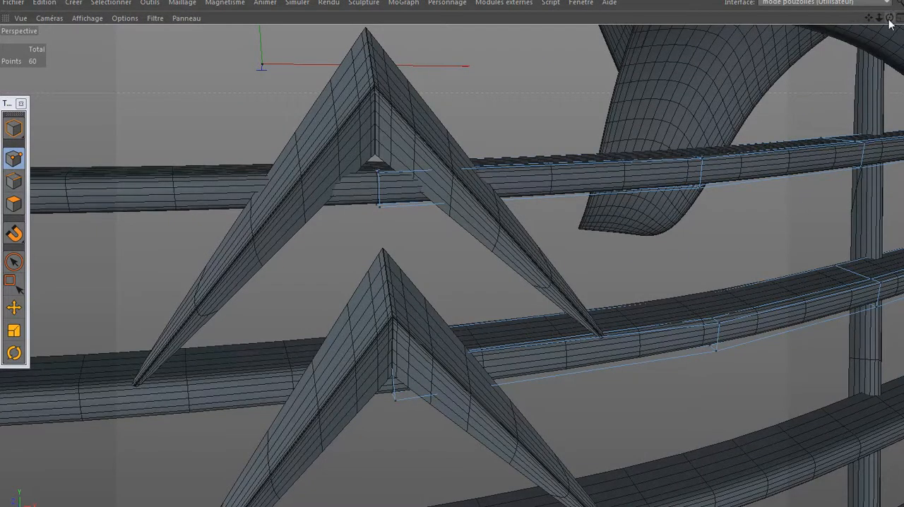
left_click_drag(889, 23, 890, 30)
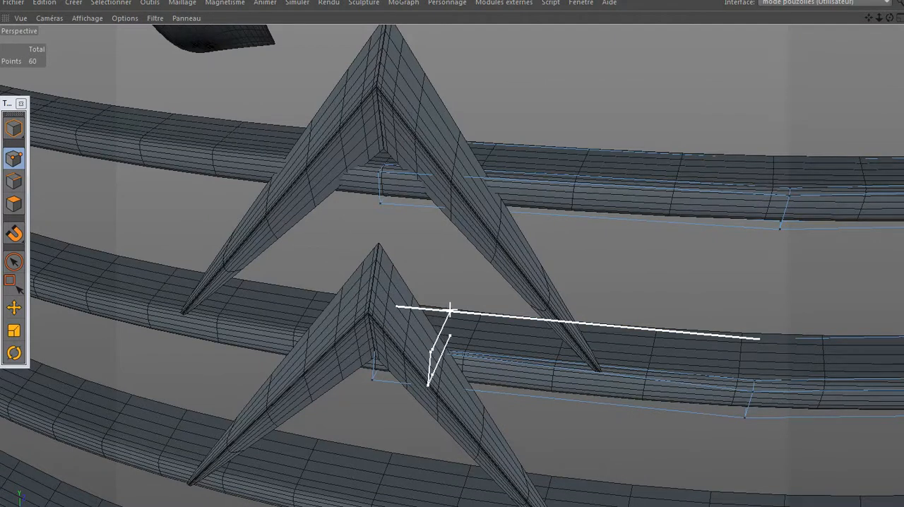
left_click(448, 311)
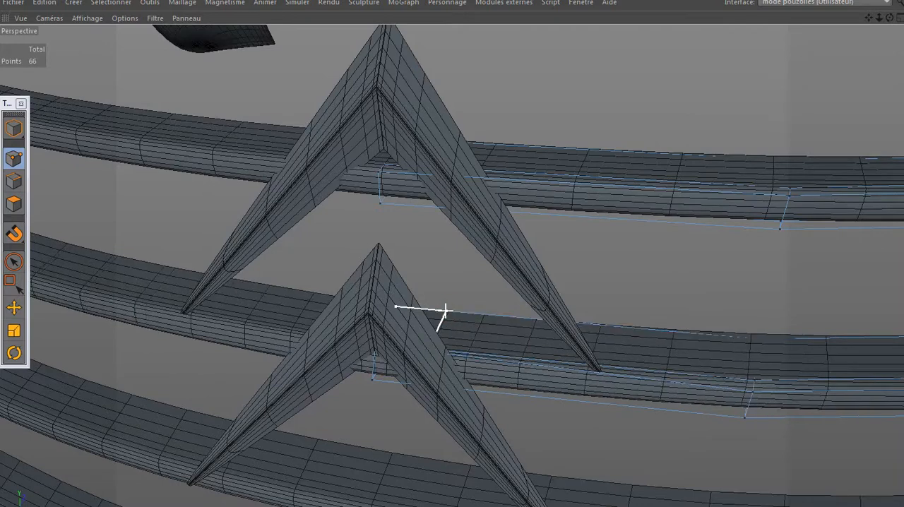
left_click(441, 311)
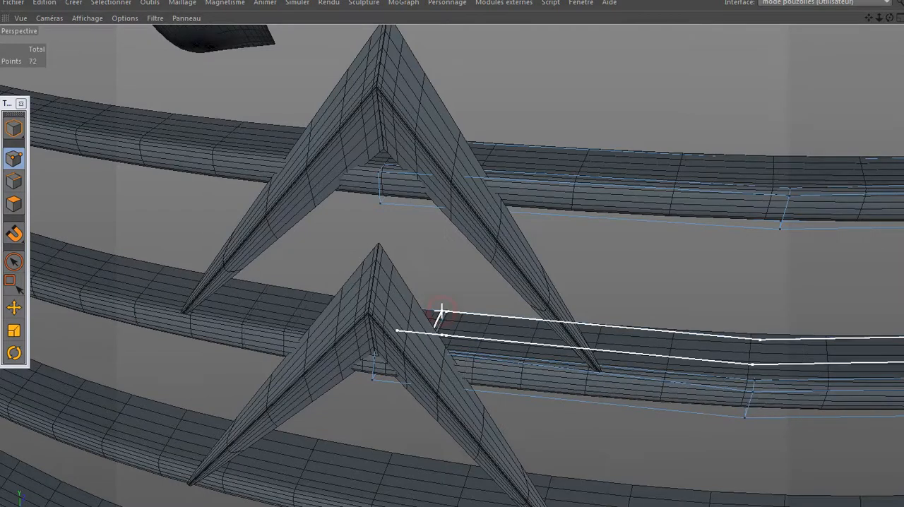
- Cut two closely spaced loops around the top grille bar behind the upper chevron's edge and leave the Knife
left_click(478, 139)
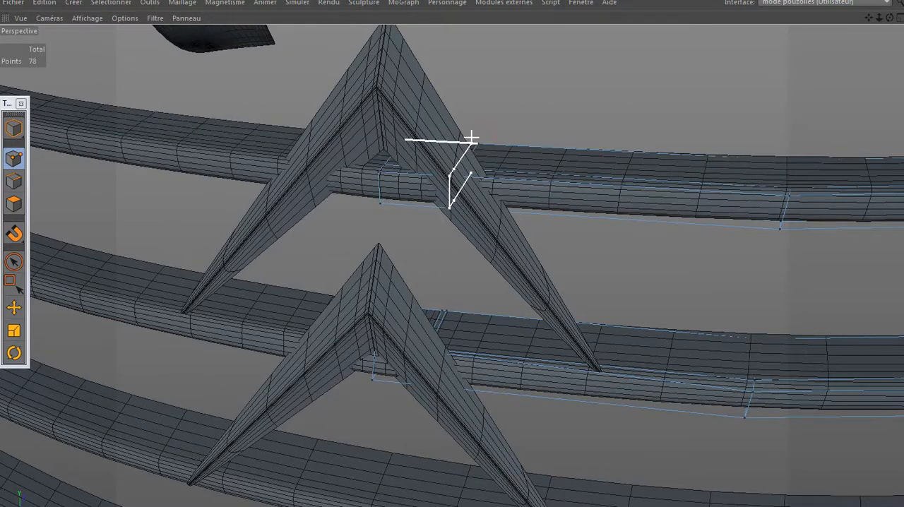
left_click(469, 140)
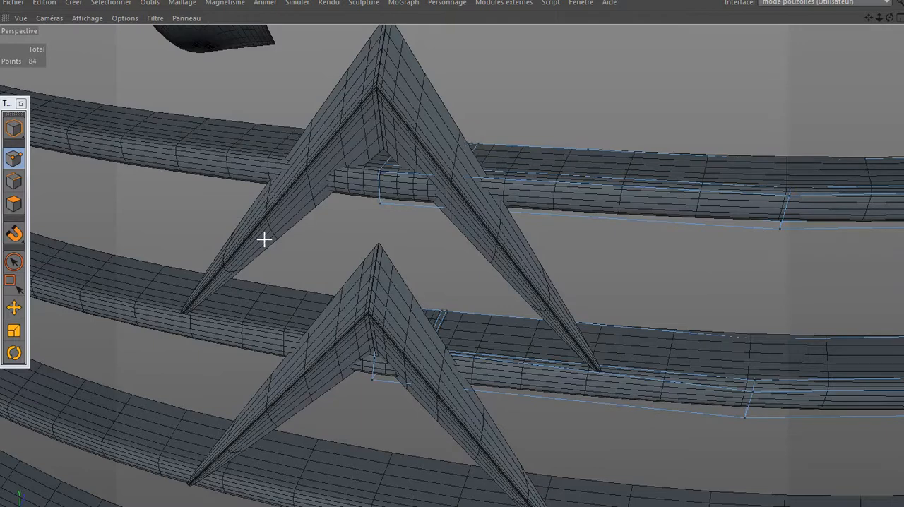
left_click(14, 261)
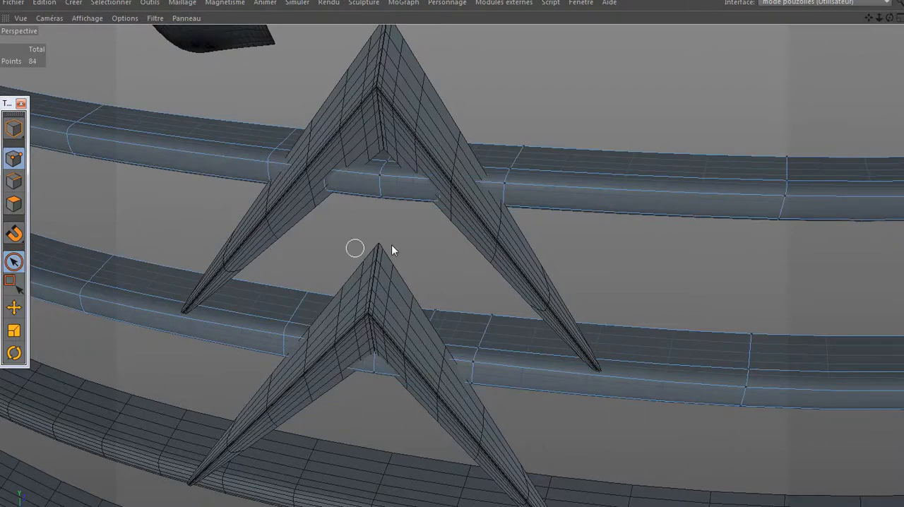
- Delete the centre points of the two upper grille bars behind the chevrons to open a gap in each bar
left_click_drag(890, 18, 791, 29)
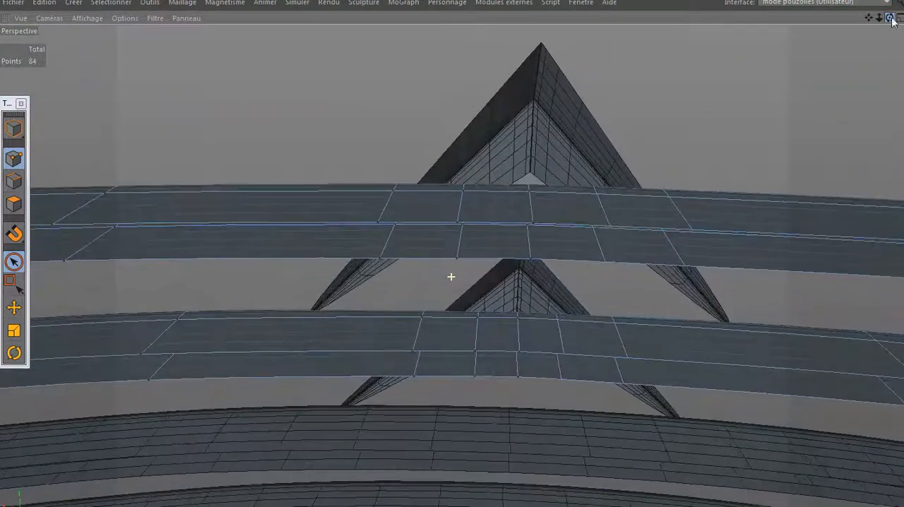
left_click(529, 259)
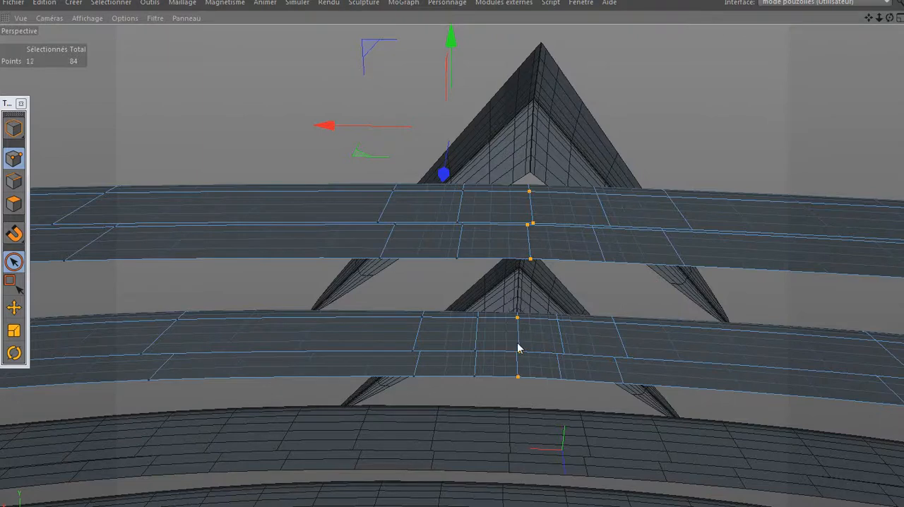
left_click_drag(516, 381, 514, 380)
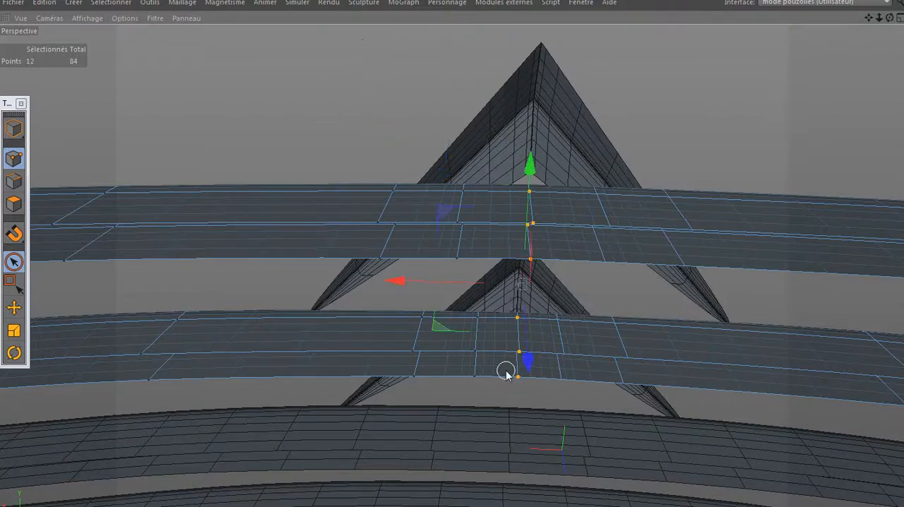
key("Delete")
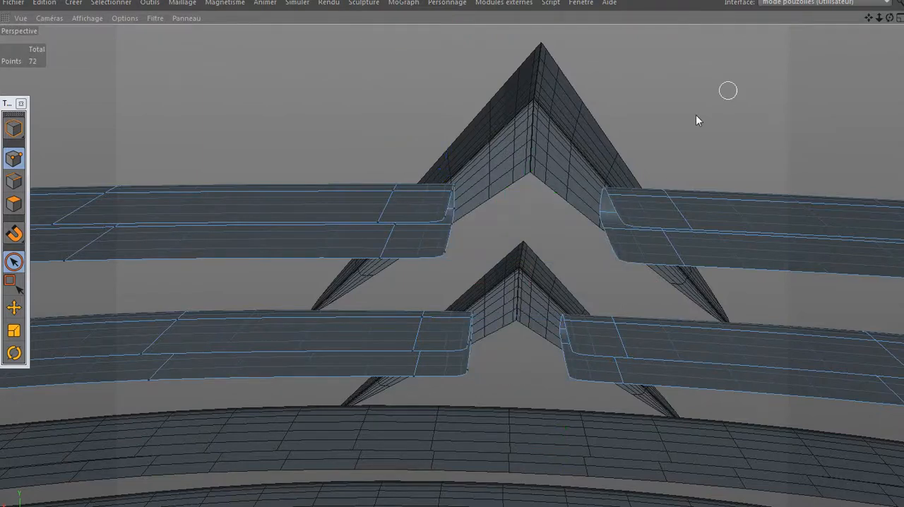
- Select the four protruding rear points at the cut ends of both upper bars and move them along X away from the gap
mouse_move(890, 17)
left_mouse_down()
mouse_move(902, 78)
mouse_move(875, 71)
mouse_move(900, 54)
mouse_move(903, 20)
mouse_move(891, 19)
left_mouse_up()
left_click_drag(486, 219, 476, 255)
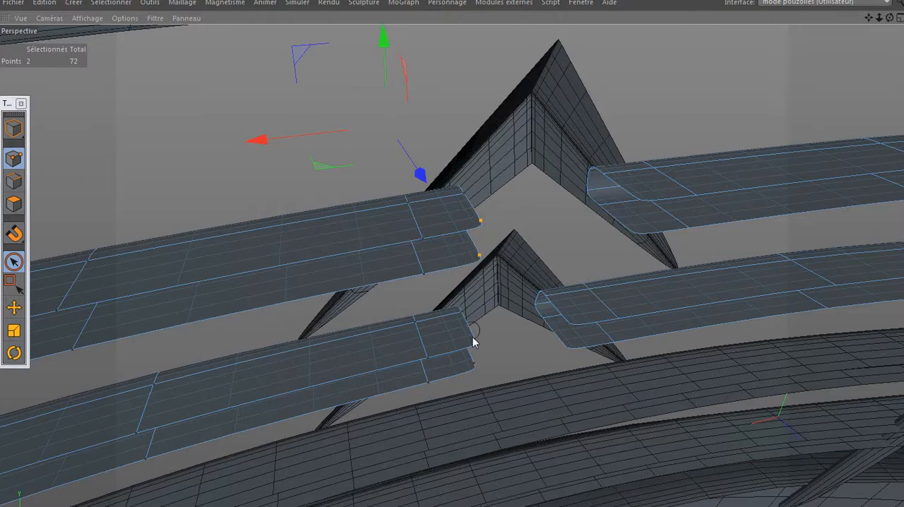
left_click_drag(472, 337, 476, 373, "shift")
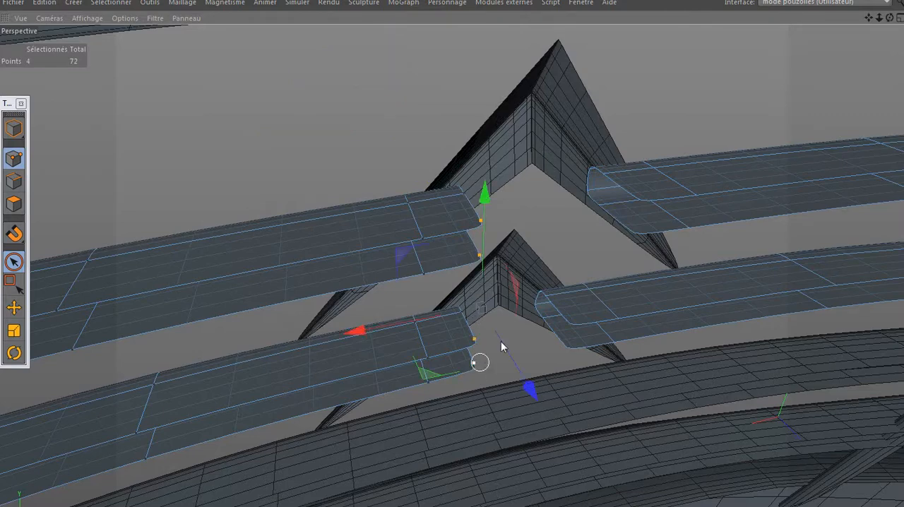
left_click_drag(355, 330, 341, 339)
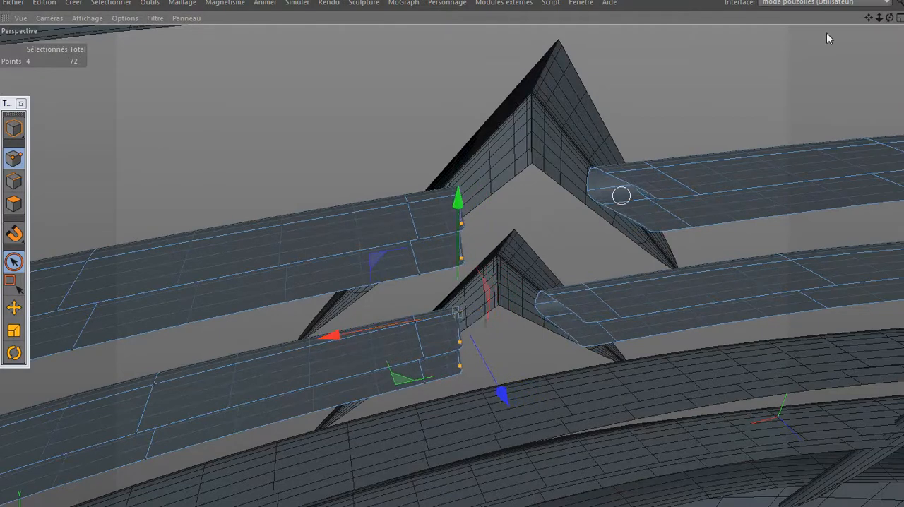
- Compare the interrupted upper bars and chevrons from the front with the reference photo of the grille
left_click_drag(890, 18, 903, 15)
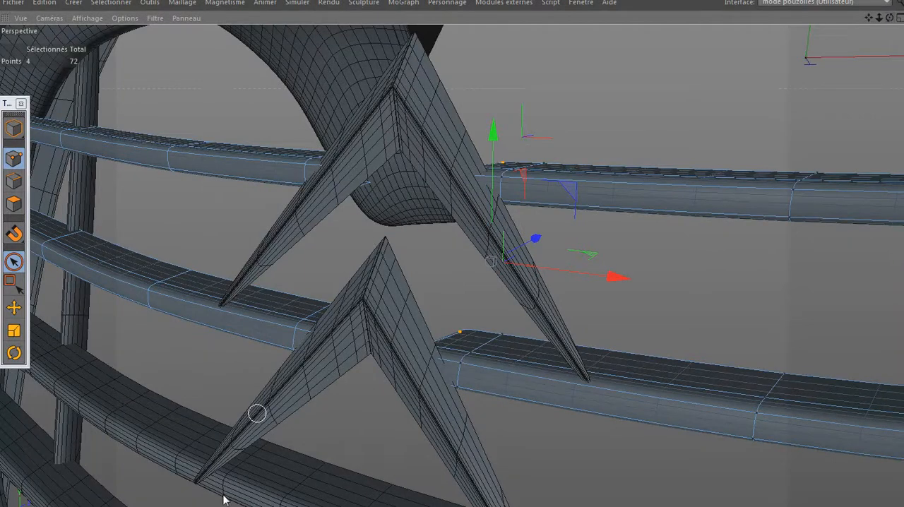
mouse_move(212, 505)
left_click(180, 502)
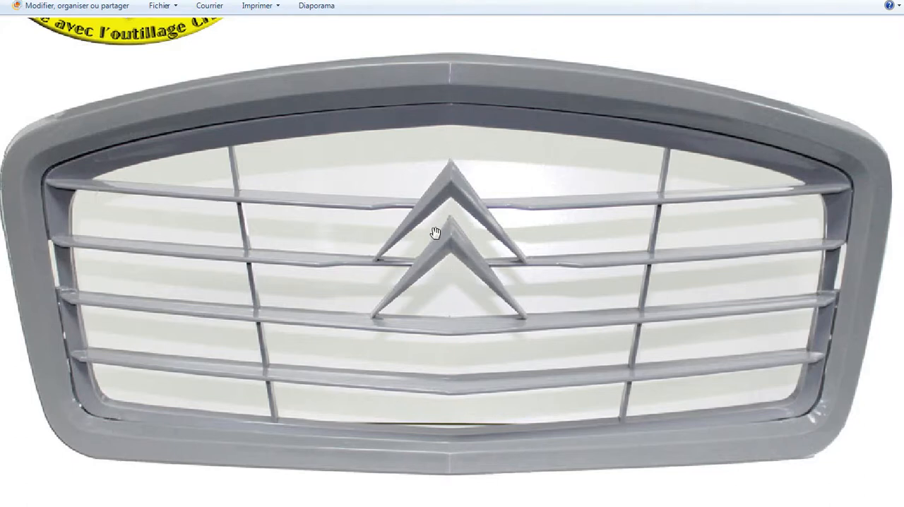
left_click(237, 503)
- Examine the grille with its chevrons and cut bars from several angles against the whole front of the car
mouse_move(347, 390)
left_mouse_down("alt")
mouse_move(401, 308)
mouse_move(393, 291)
mouse_move(357, 252)
mouse_move(210, 250)
mouse_move(231, 241)
left_mouse_up("alt")
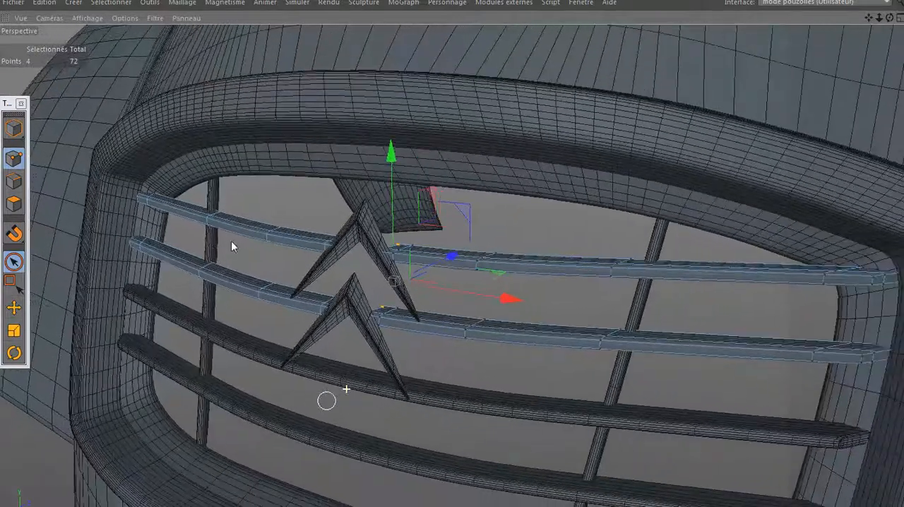
right_click_drag(231, 241, 629, 77, "alt")
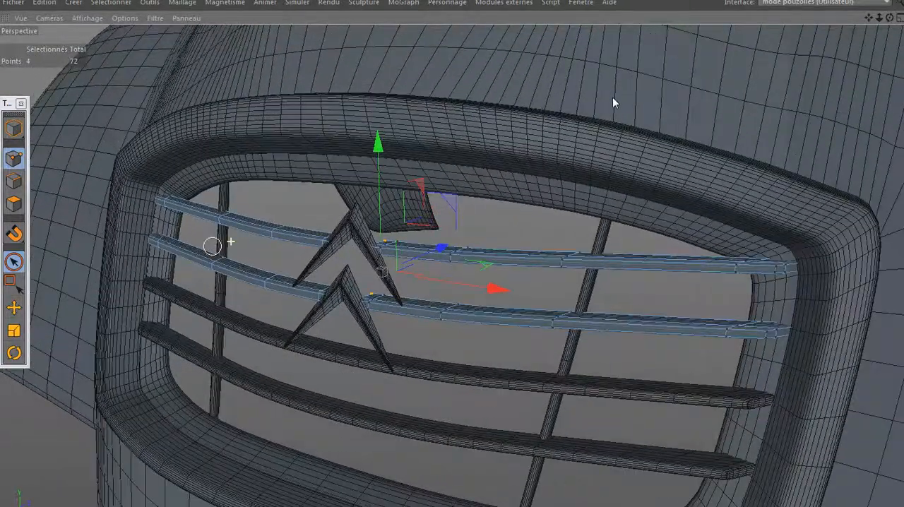
right_click(605, 106)
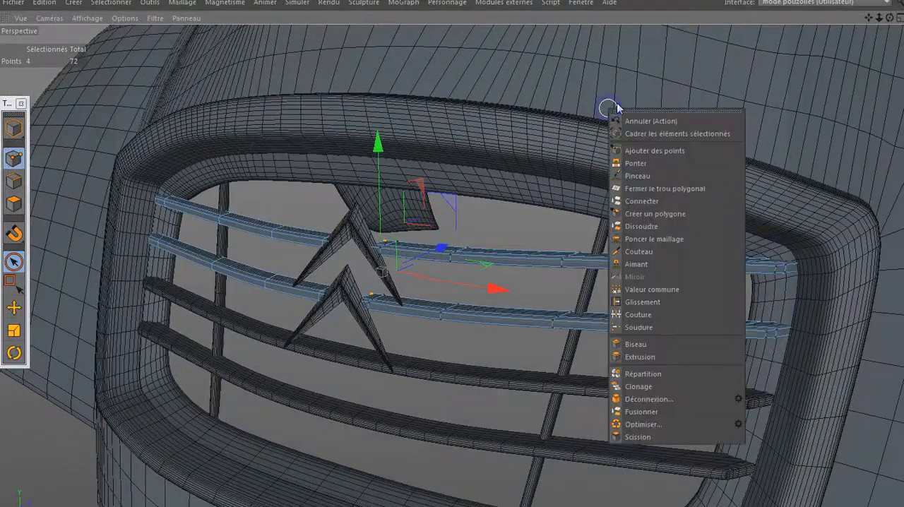
left_click(559, 117)
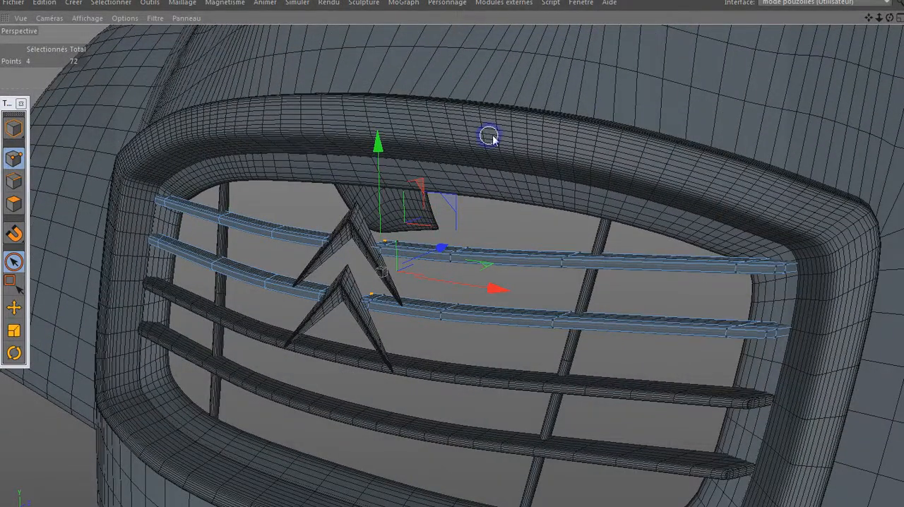
scroll(489, 138, "up", 2)
right_click_drag(490, 139, 387, 233, "alt")
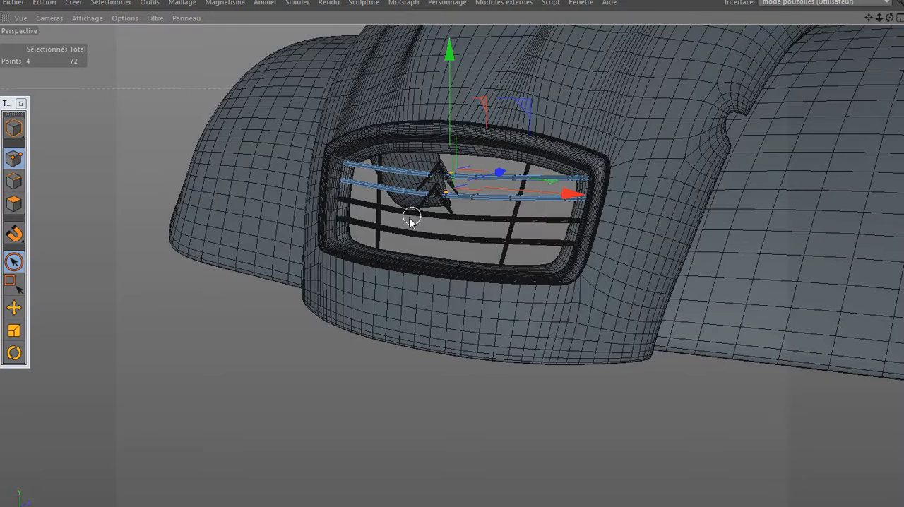
left_click_drag(403, 230, 308, 312, "alt")
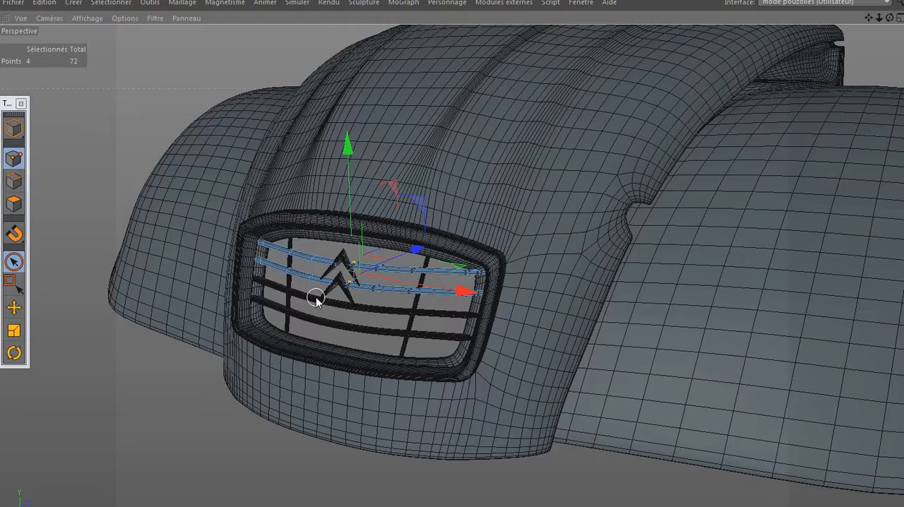
mouse_move(316, 297)
left_mouse_down("alt")
mouse_move(347, 301)
mouse_move(380, 285)
mouse_move(408, 256)
mouse_move(406, 220)
mouse_move(363, 218)
mouse_move(331, 240)
mouse_move(313, 285)
mouse_move(339, 302)
left_mouse_up("alt")
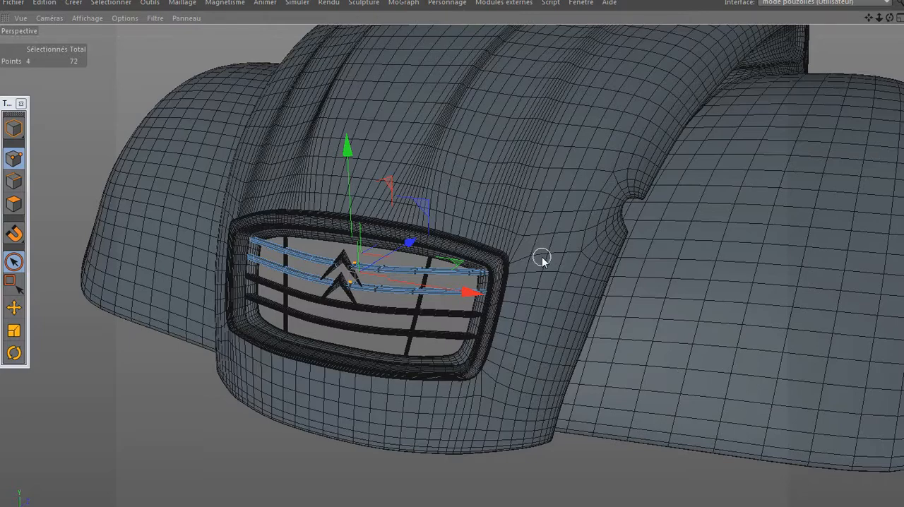
middle_click_drag(559, 248, 482, 226, "alt")
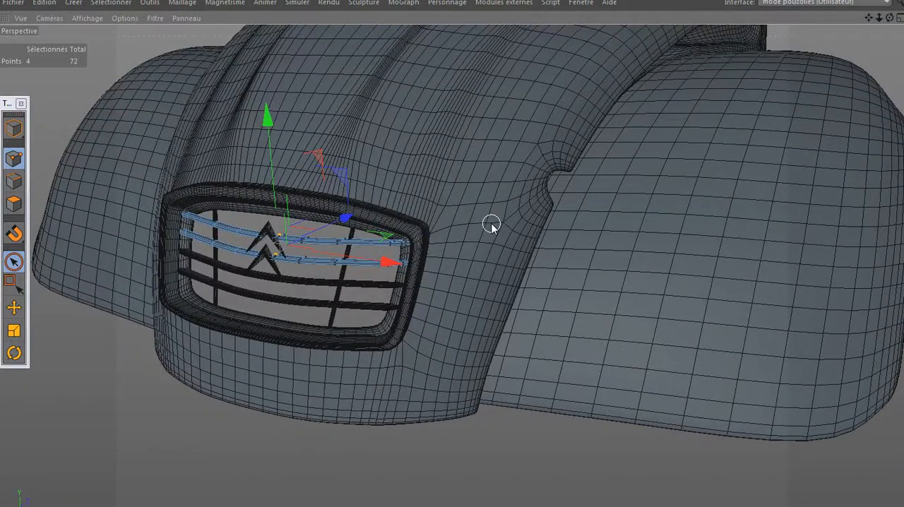
left_click_drag(491, 224, 557, 248, "alt")
right_click_drag(557, 247, 416, 188, "alt")
scroll(447, 191, "up", 3)
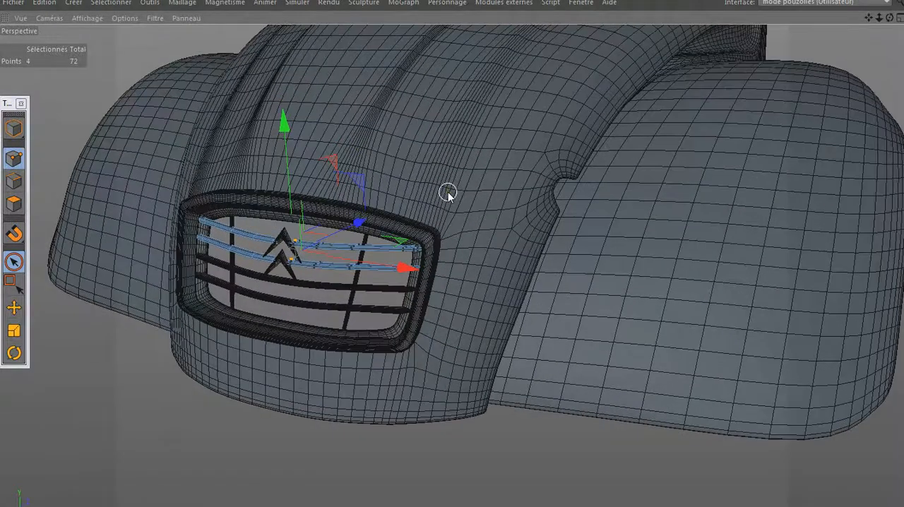
scroll(448, 192, "down", 2)
scroll(448, 191, "down", 1)
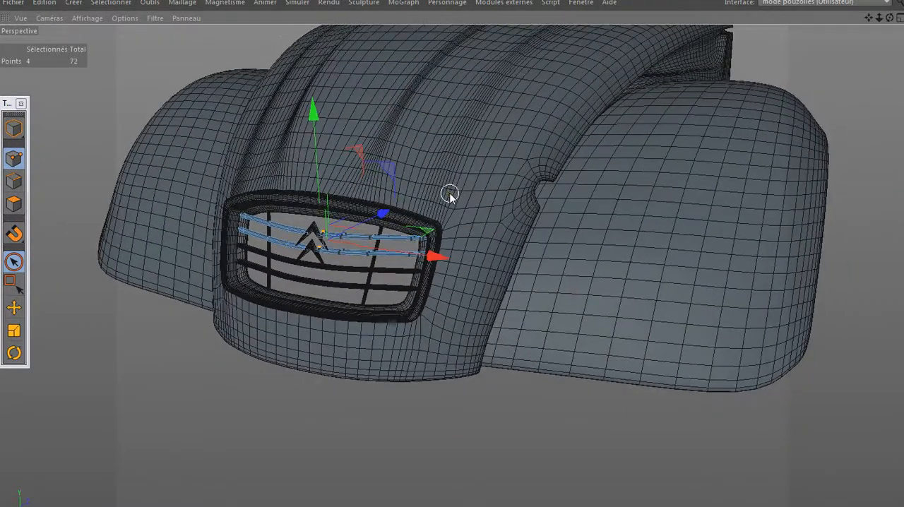
- Restore the full layout and apply the blue Mat.1 material to the bodywork's Surface de subdivision object
key("ctrl+Tab")
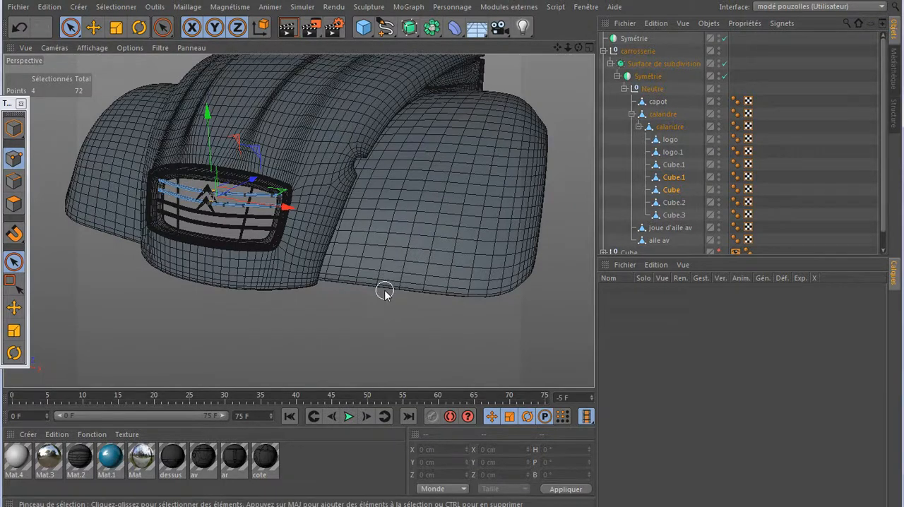
scroll(174, 192, "up", 3)
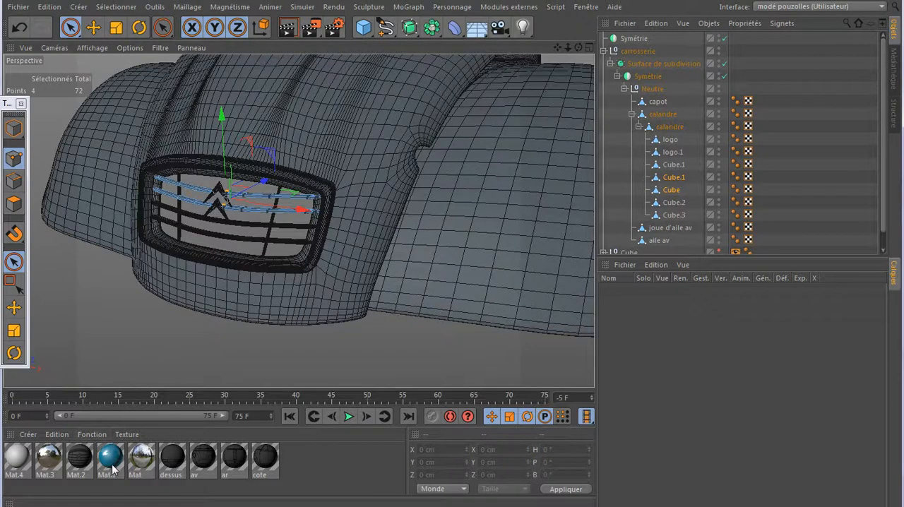
left_click_drag(112, 470, 657, 63)
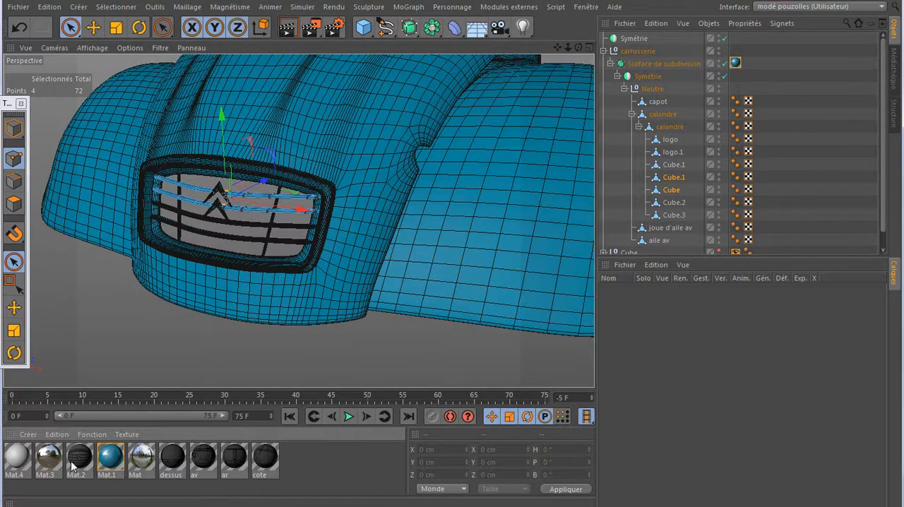
- Open Mat.3 for editing and set its reflection colour to blue, RGB 56, 117, 215
double_click(48, 457)
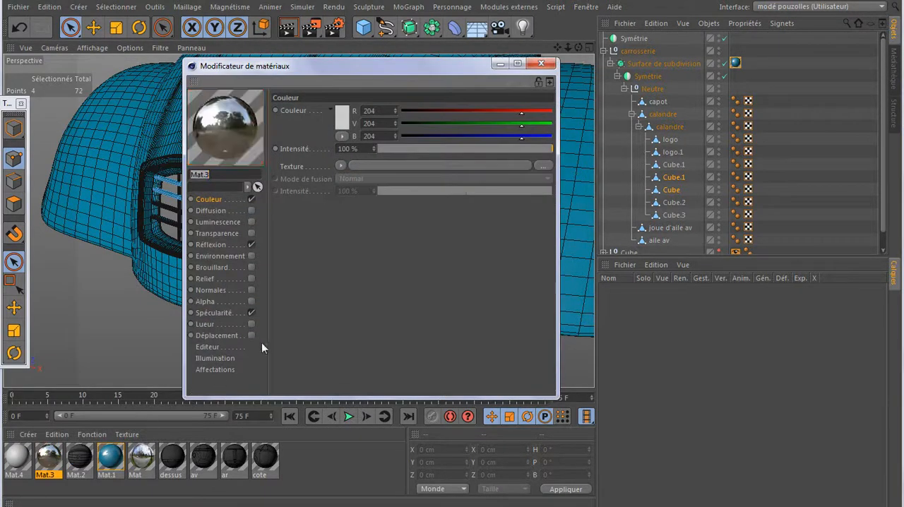
left_click(220, 201)
left_click(222, 246)
left_click(348, 119)
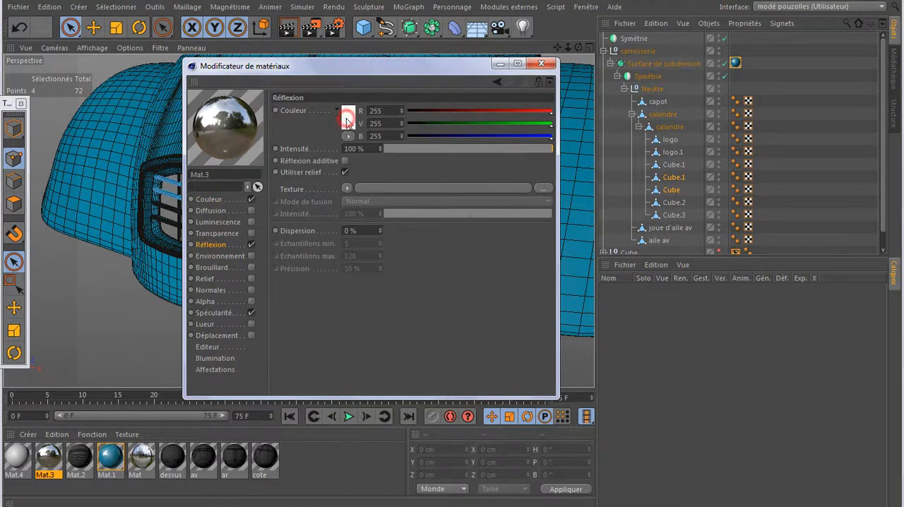
left_click(387, 71)
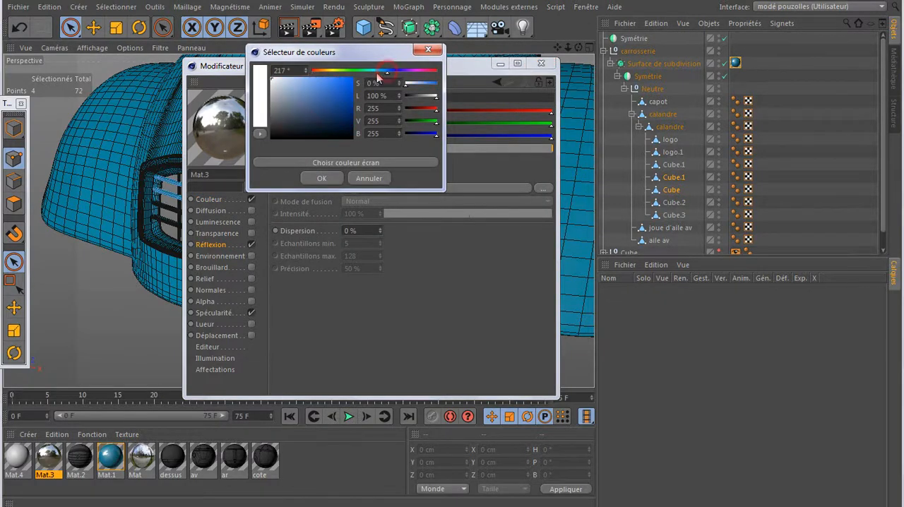
left_click(332, 88)
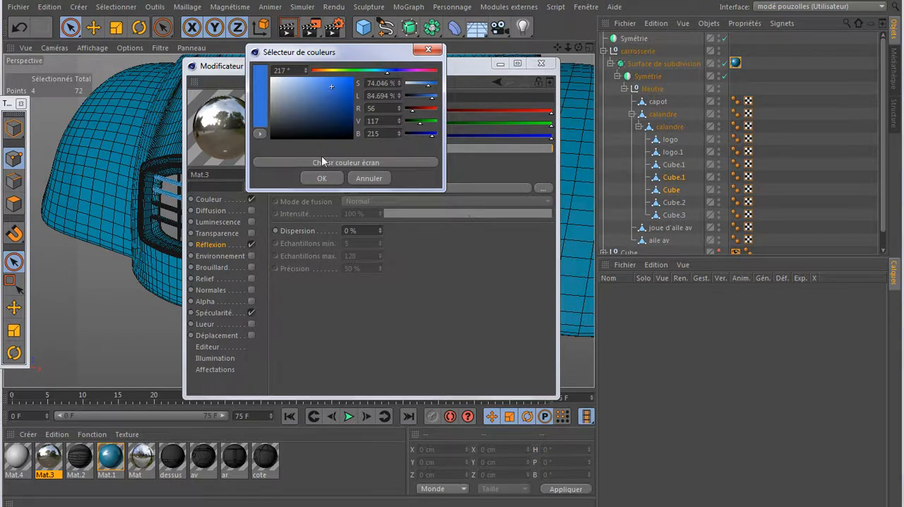
left_click(322, 179)
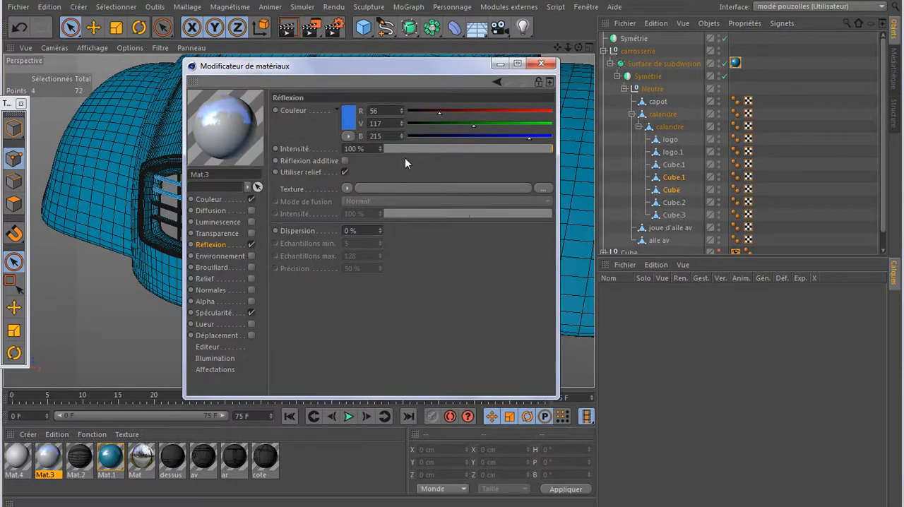
- Return the Mat.3 reflection colour to pure white, RGB 255, 255, 255
left_click(349, 116)
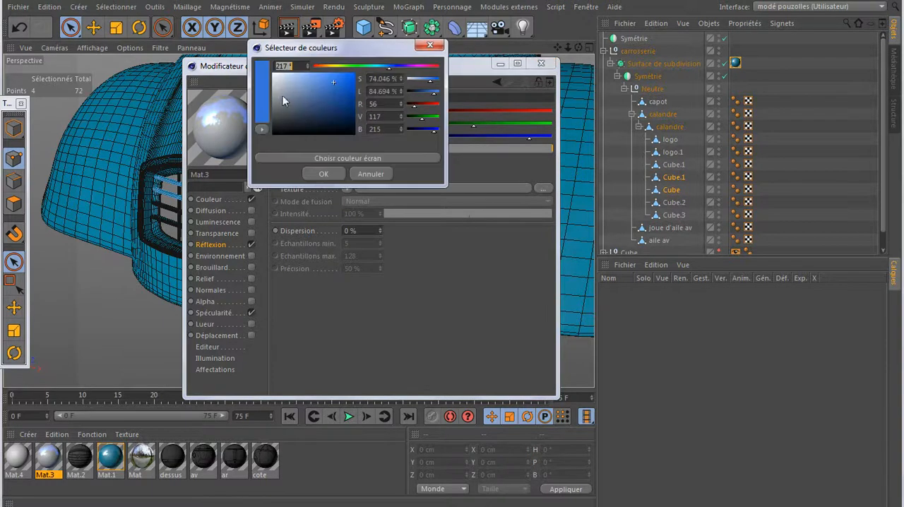
mouse_move(282, 83)
left_mouse_down()
mouse_move(274, 75)
mouse_move(270, 82)
left_mouse_up()
left_click(323, 174)
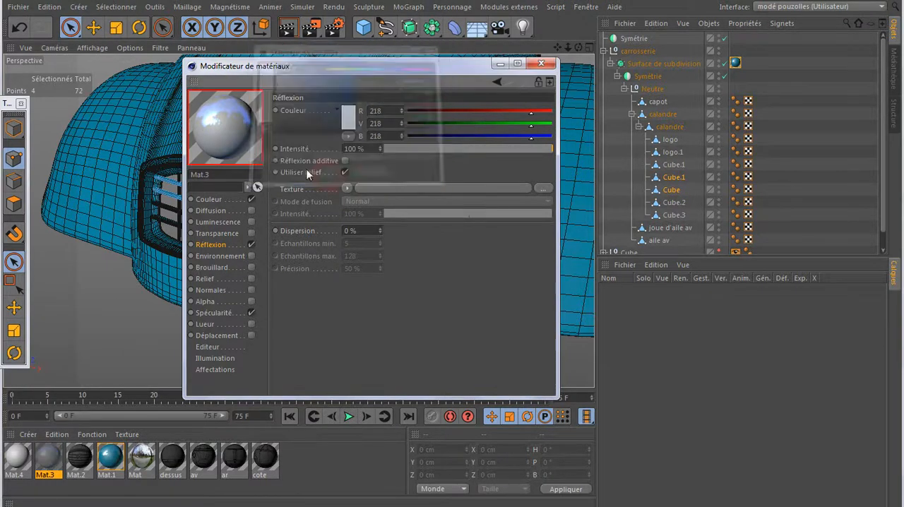
left_click(346, 116)
left_click_drag(278, 85, 270, 75)
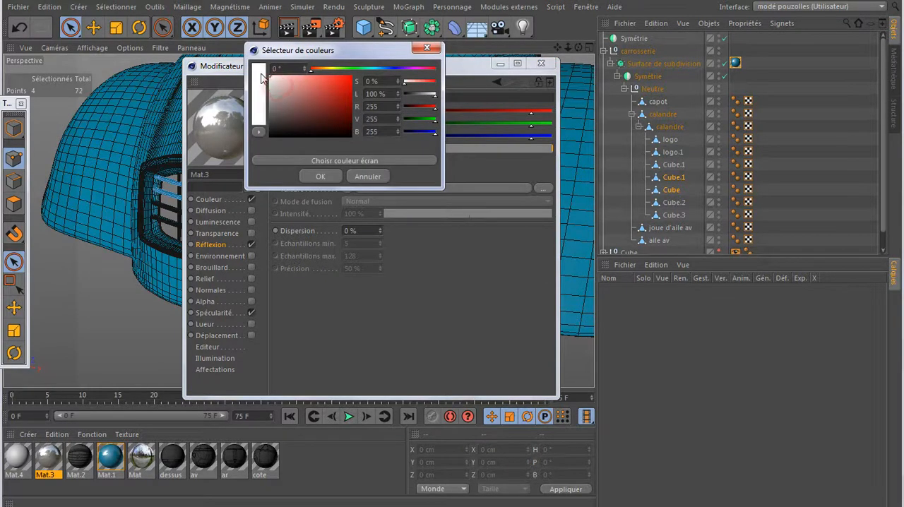
left_click(320, 176)
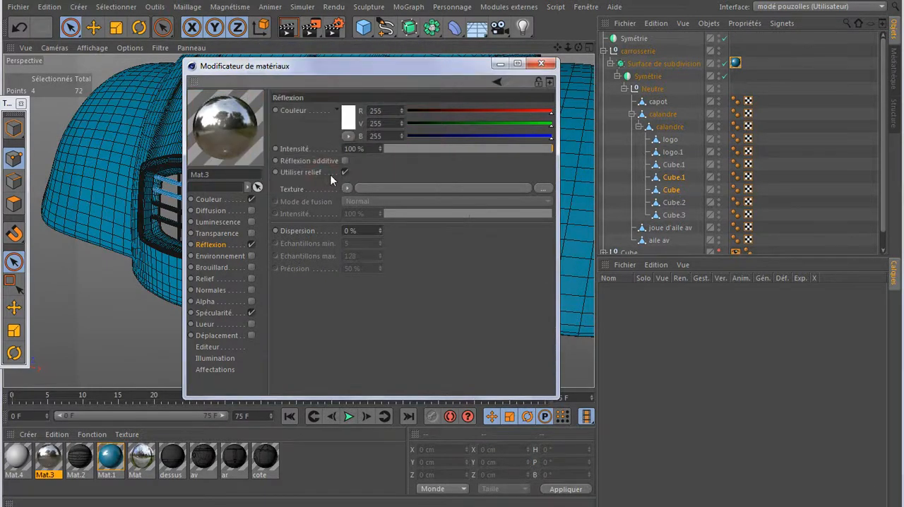
- Set the base colour of Mat.3 to blue, RGB 26, 103, 228, with its intensity at 100%
left_click(212, 199)
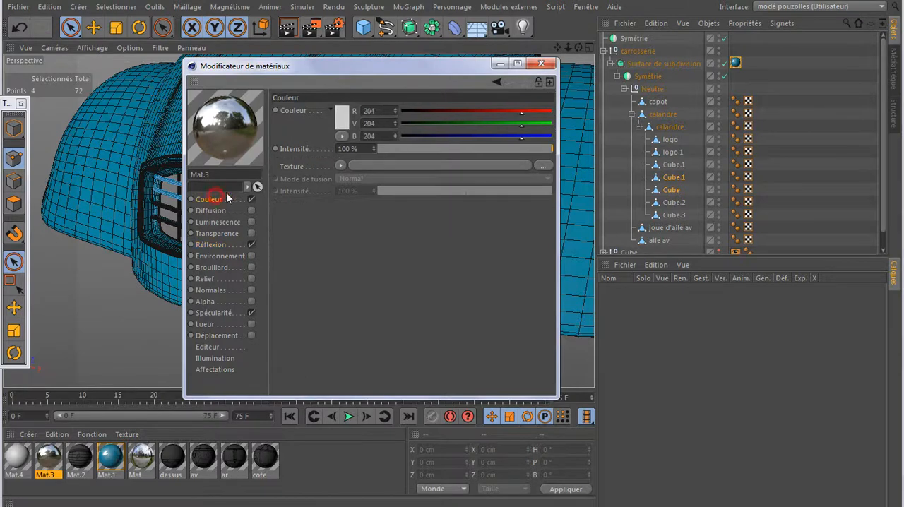
left_click(346, 117)
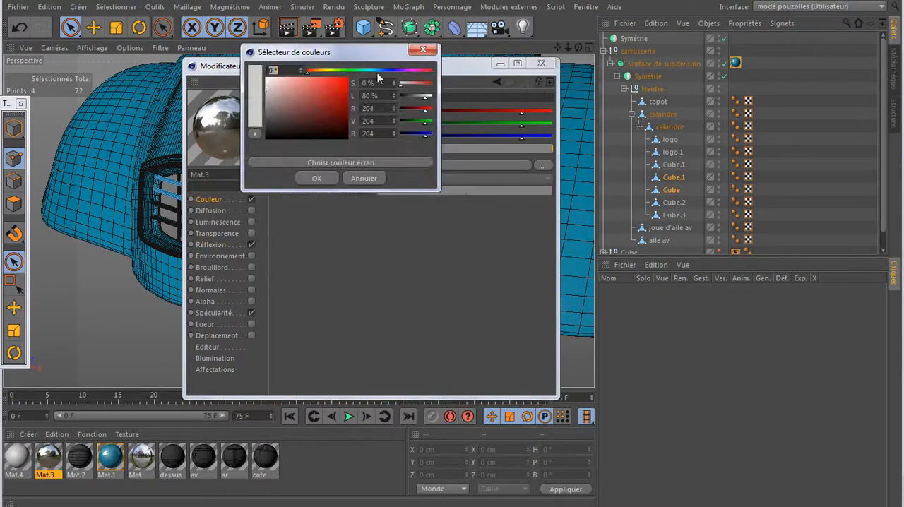
left_click(381, 69)
left_click(339, 84)
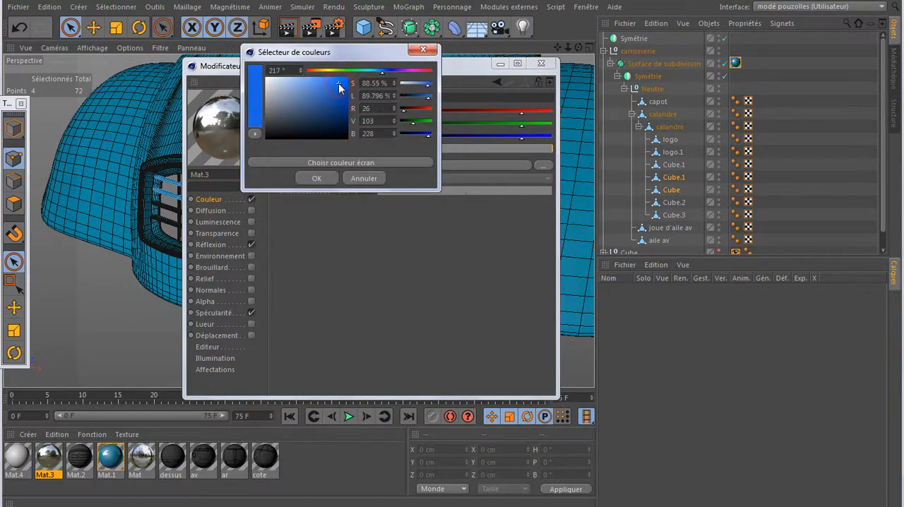
left_click(317, 178)
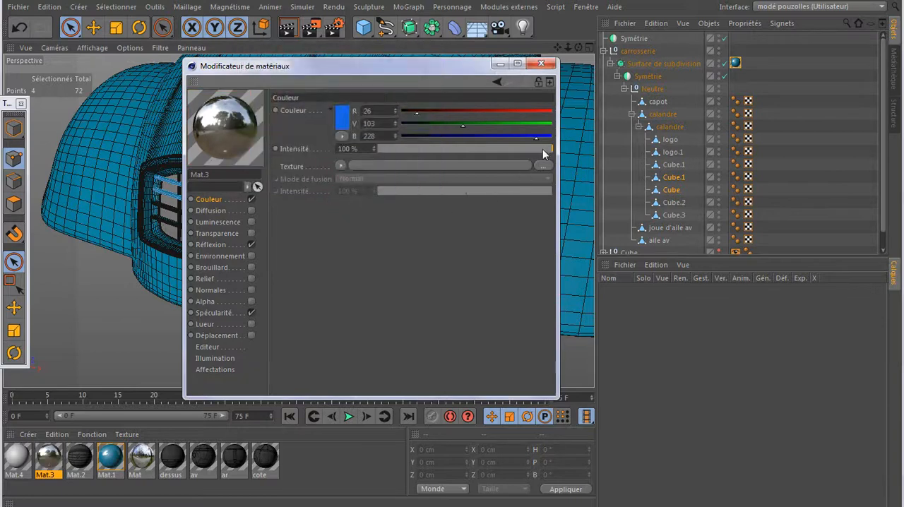
left_click_drag(543, 149, 536, 147)
left_click_drag(544, 149, 558, 148)
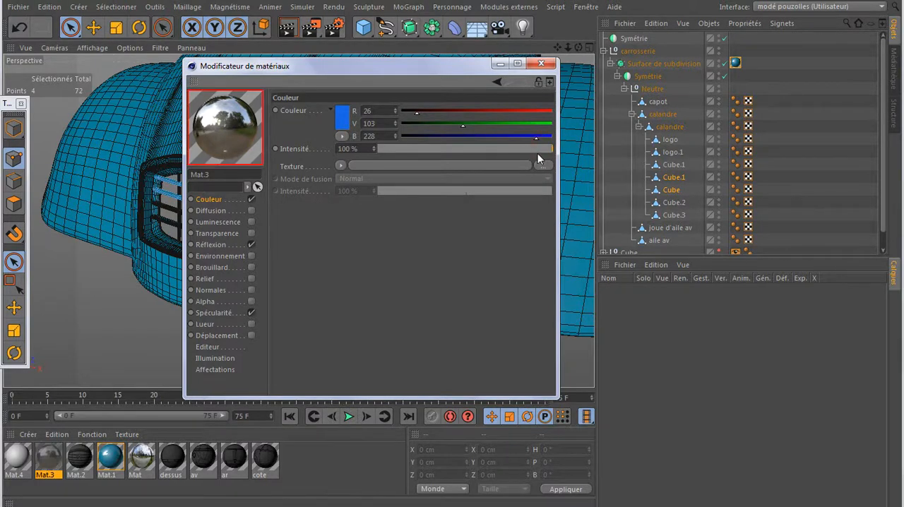
- Keep the Mat.3 reflection intensity at 100% and apply the material to the outer calandre object
left_click(235, 244)
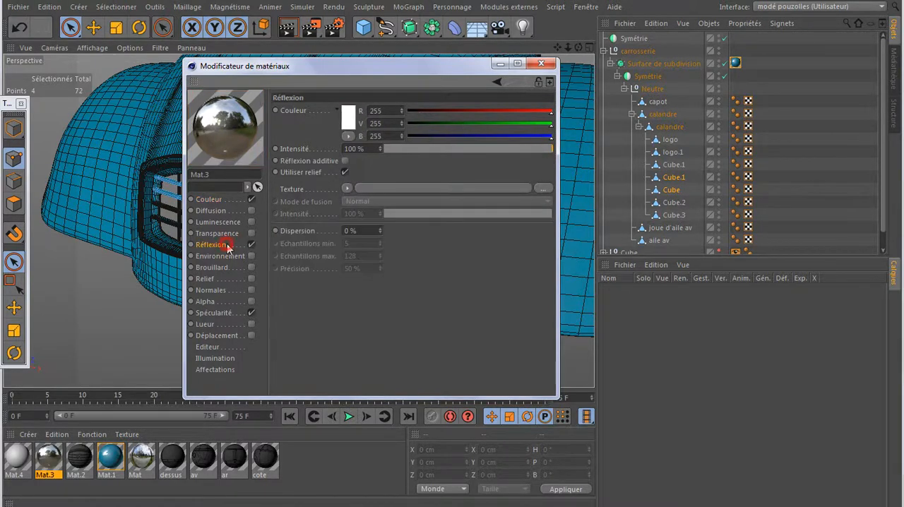
left_click(548, 149)
left_click(549, 149)
left_click(541, 64)
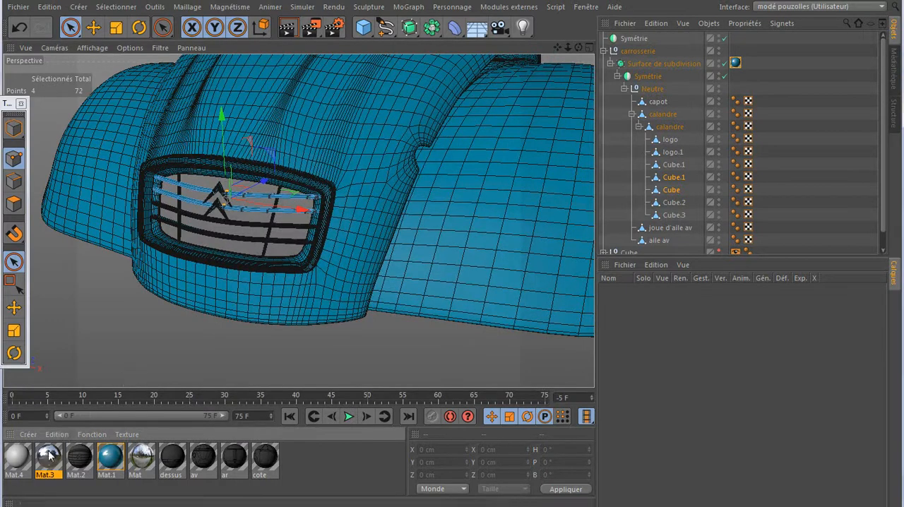
left_click_drag(117, 427, 666, 114)
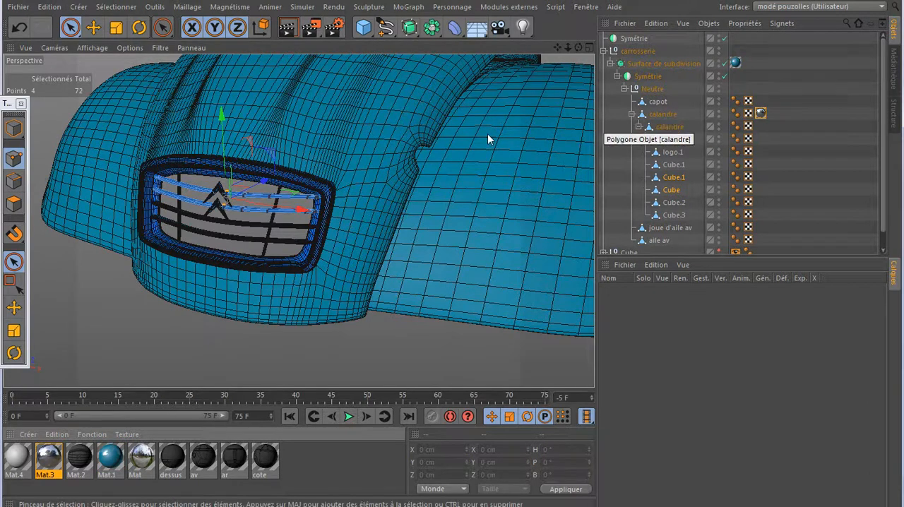
- Check the base colour of Mat.4 and apply this plain grey material to the inner calandre object
left_click(166, 337)
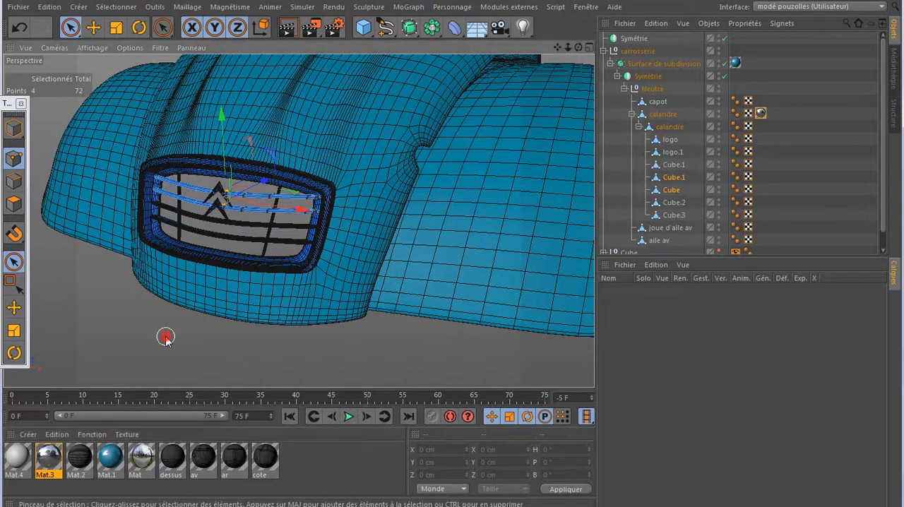
left_click(652, 249)
scroll(652, 250, "down", 2)
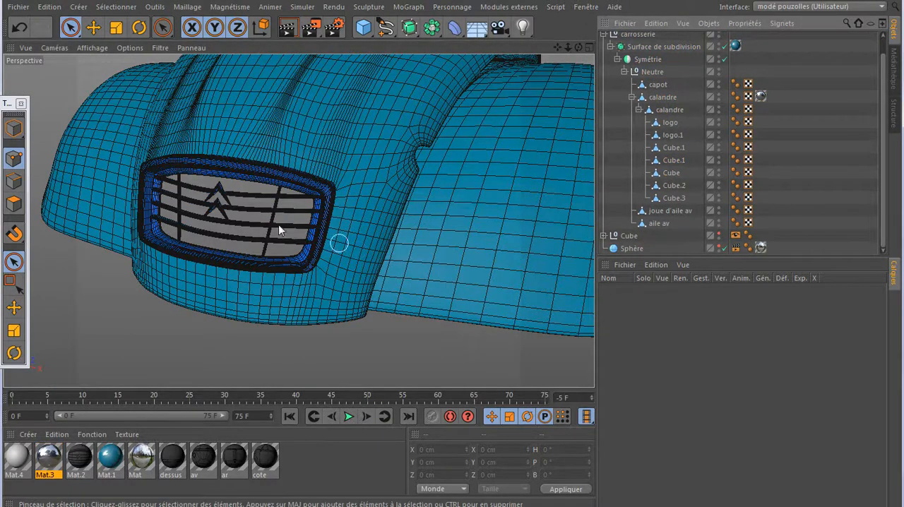
left_click(664, 110)
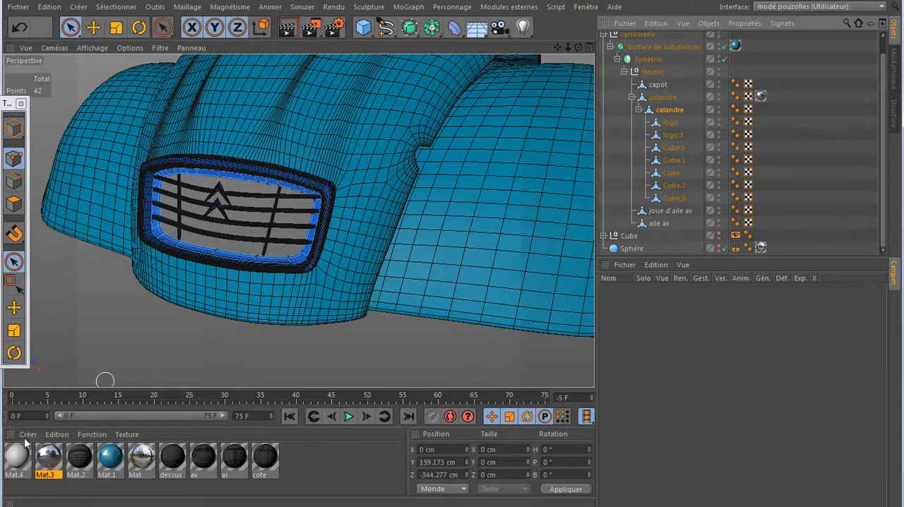
double_click(16, 459)
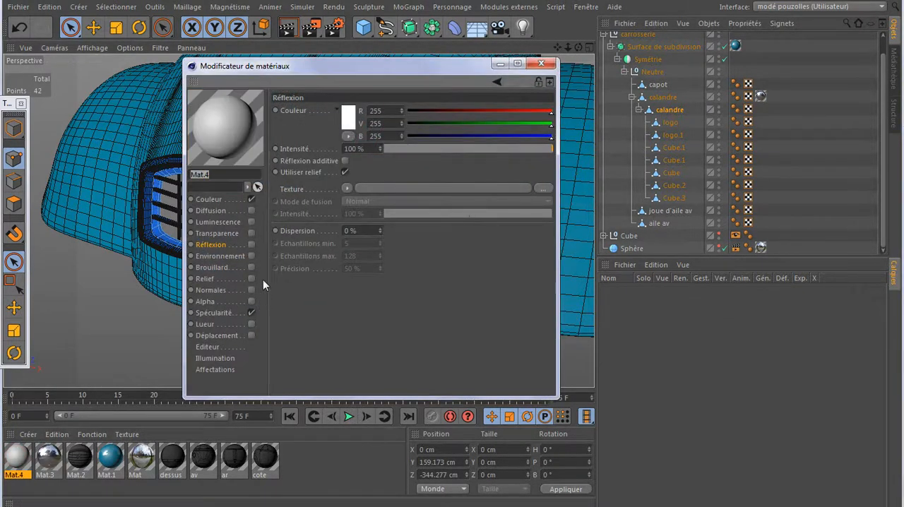
left_click(212, 199)
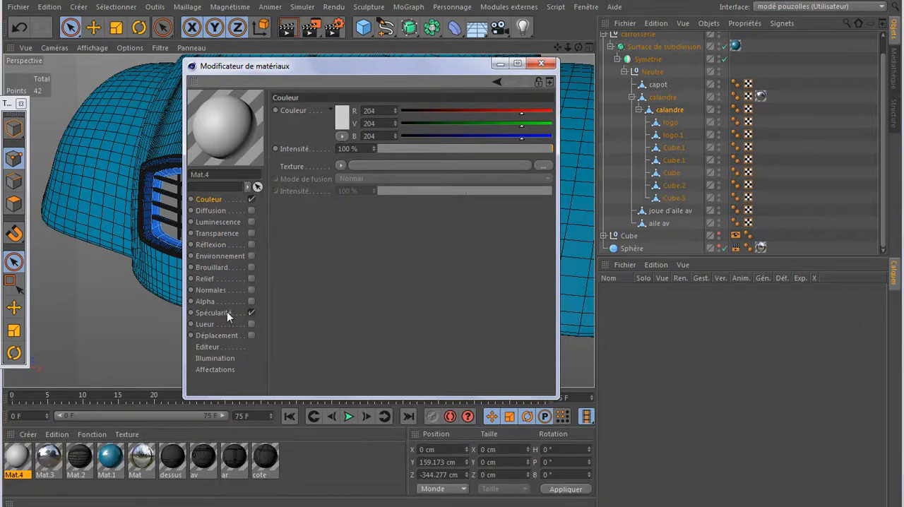
left_click(541, 64)
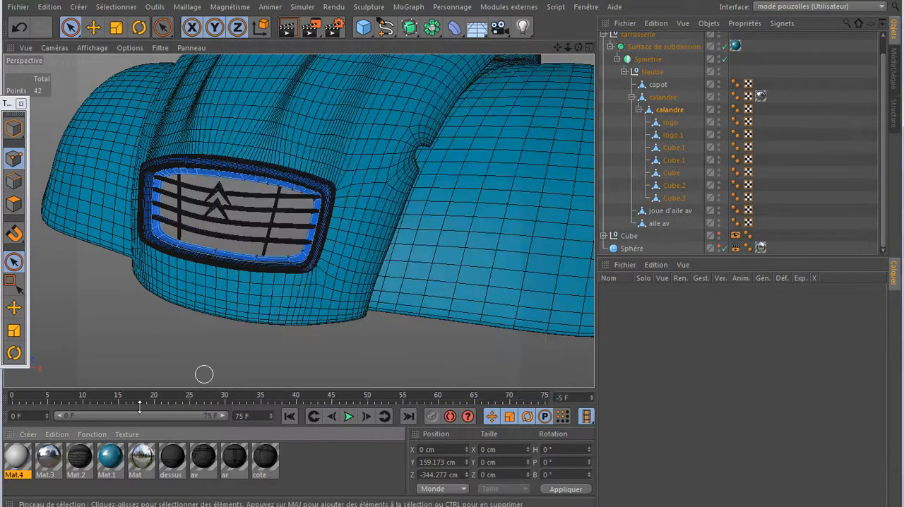
left_click_drag(21, 461, 679, 146)
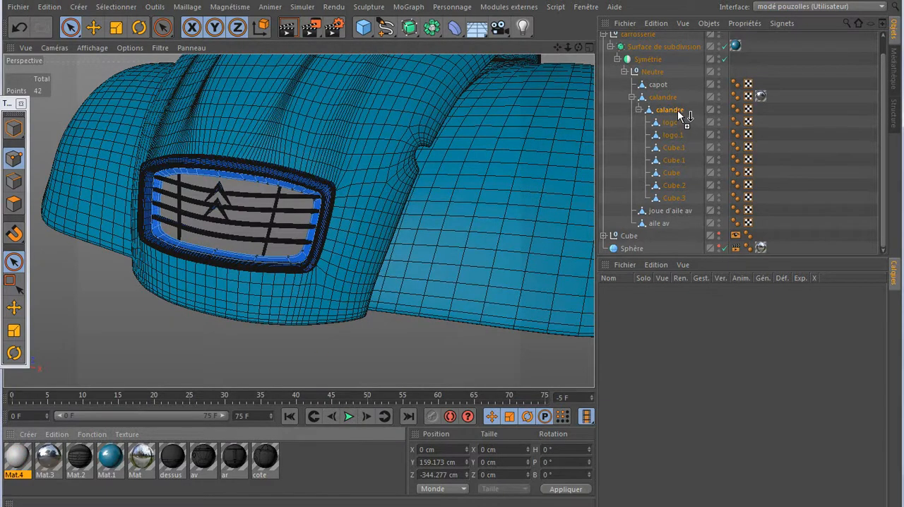
- Merge the two chevron objects logo and logo.1 into one object and delete the originals
left_click_drag(676, 108, 669, 136)
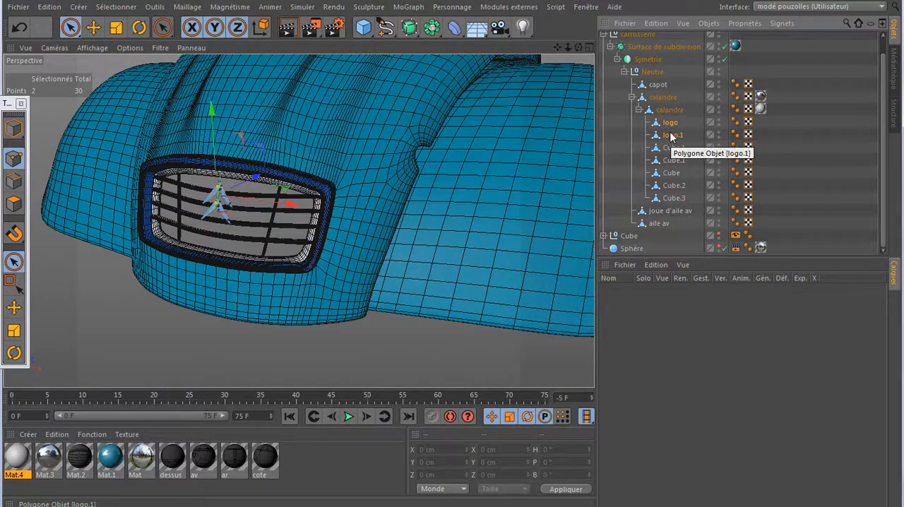
right_click(671, 136)
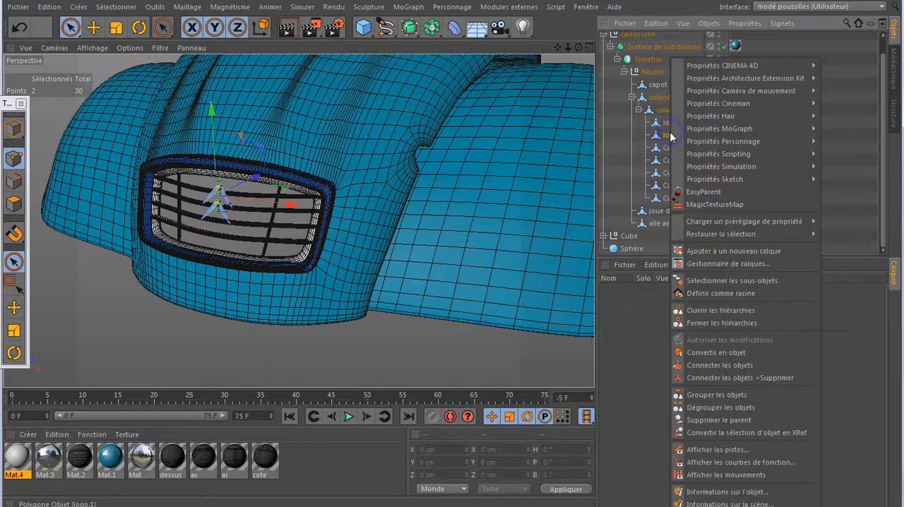
left_click(715, 377)
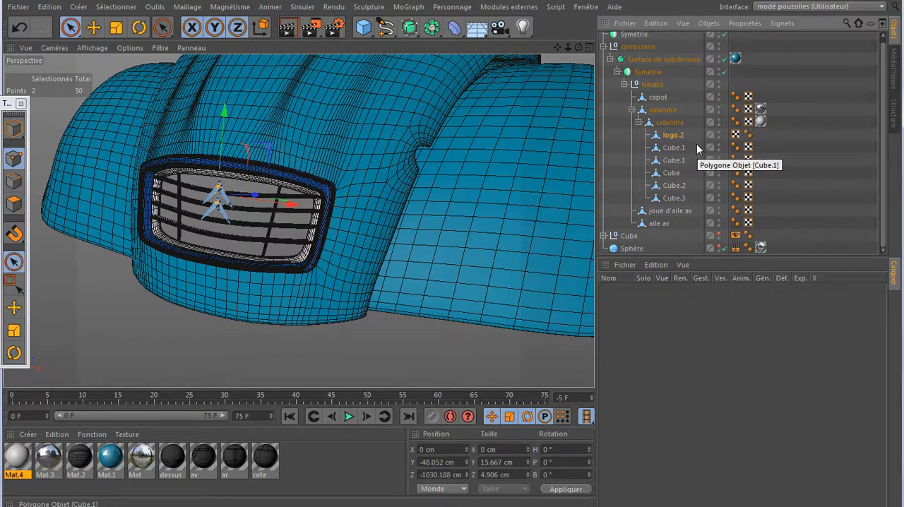
- Merge the five grille bar objects, from Cube.1 down to Cube.3, into one object and delete the originals
left_click_drag(696, 144, 664, 205)
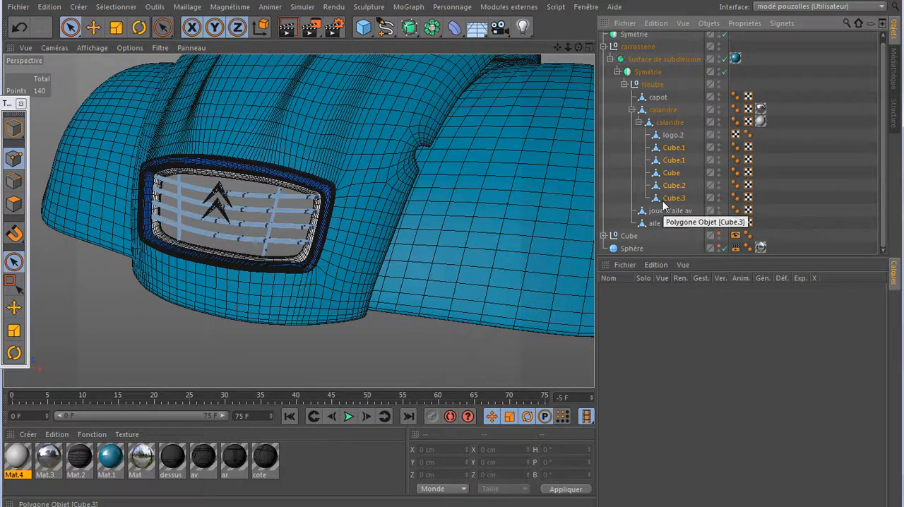
right_click(668, 161)
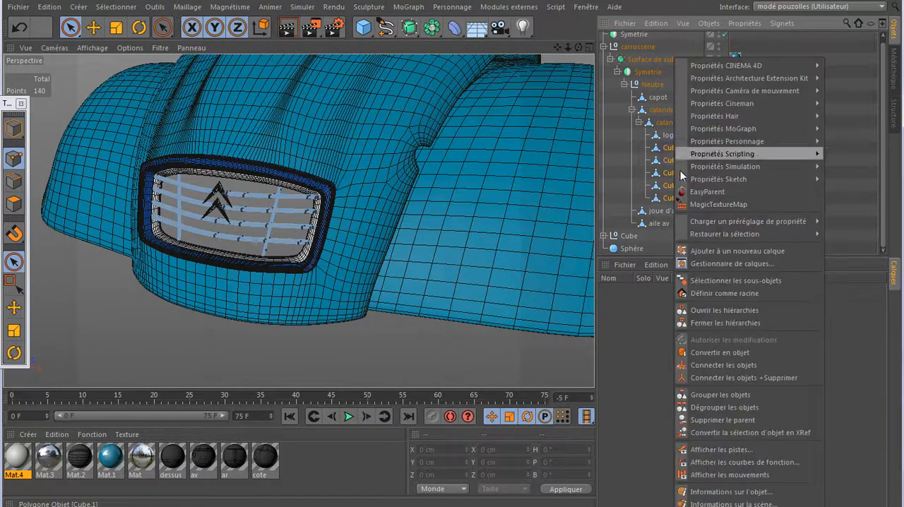
left_click(727, 378)
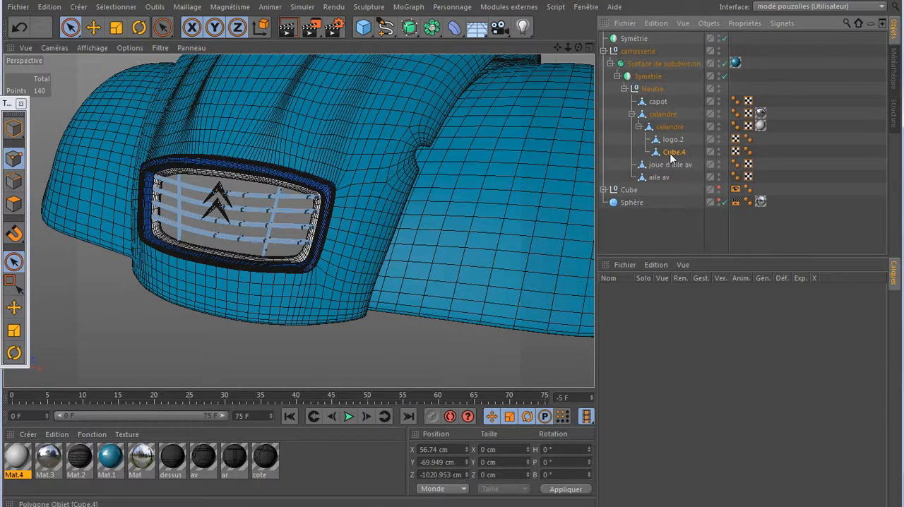
- Apply the chrome material Mat.3 to the merged chevron object logo.2
left_click(674, 143)
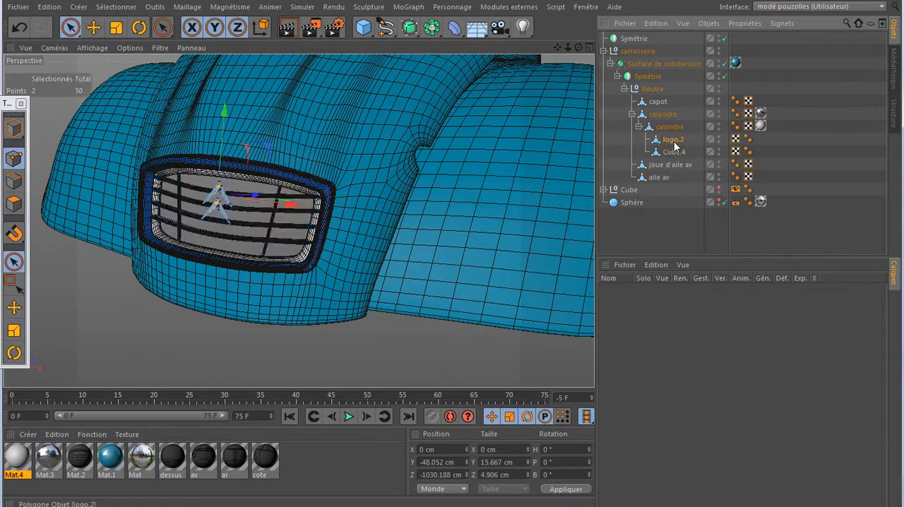
left_click(676, 153)
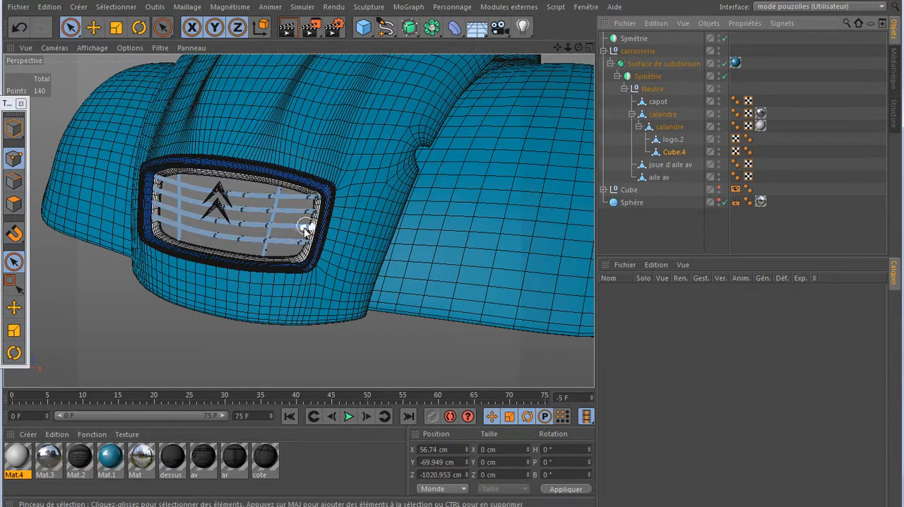
left_click(672, 139)
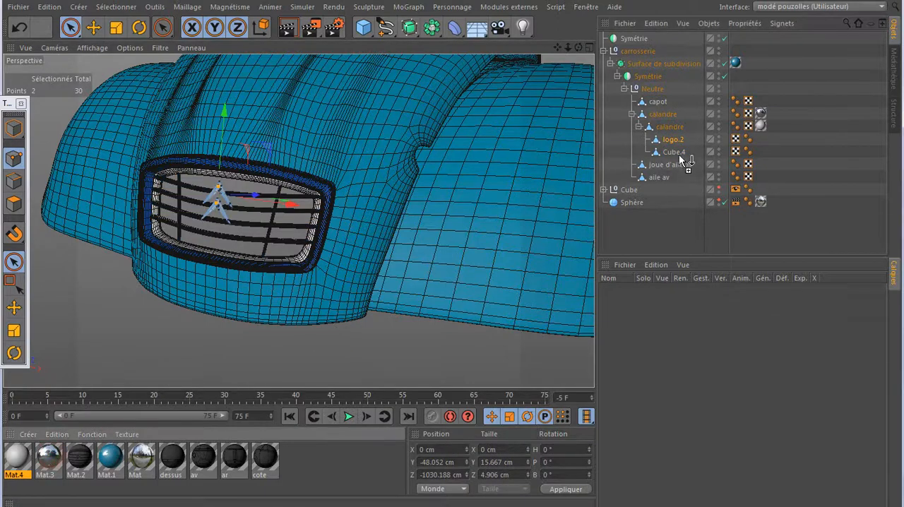
left_click_drag(678, 140, 679, 138)
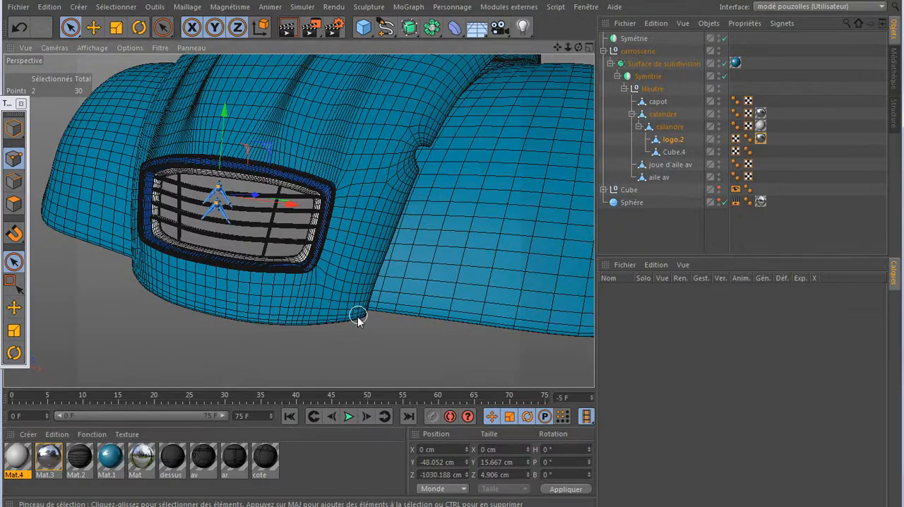
- Enlarge the perspective view to the full window and test-render the front of the car with its grille
scroll(357, 317, "down", 5)
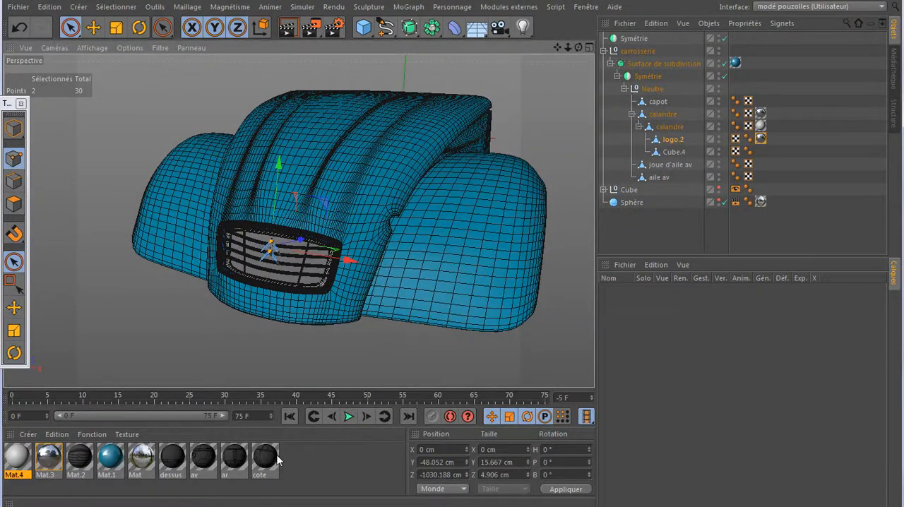
key("ctrl+Tab")
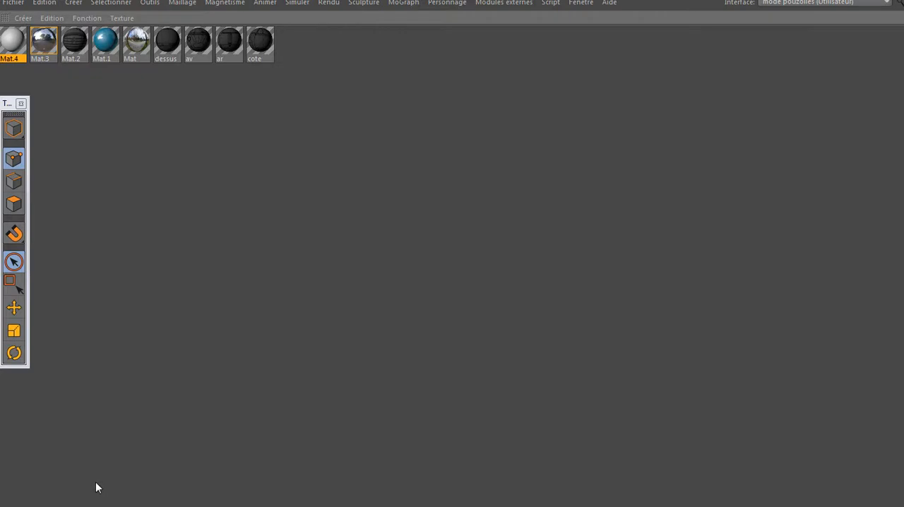
key("ctrl+Tab")
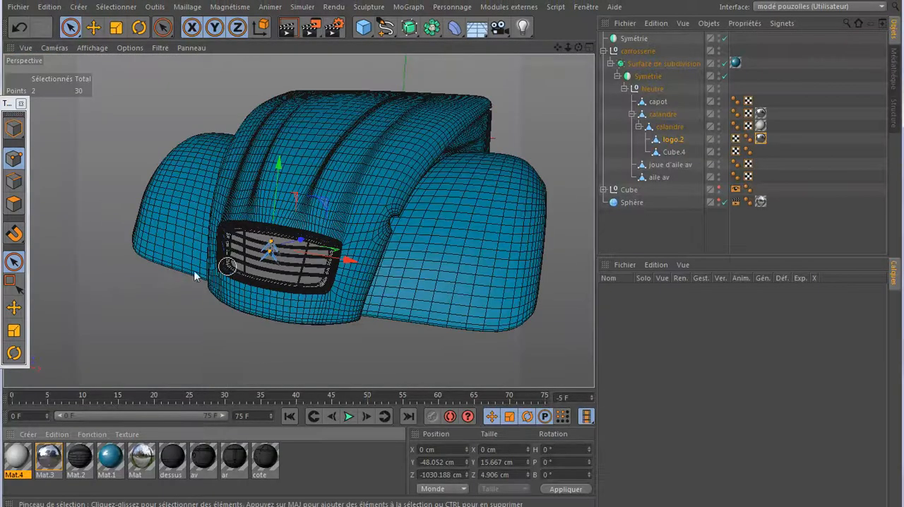
key("ctrl+Tab")
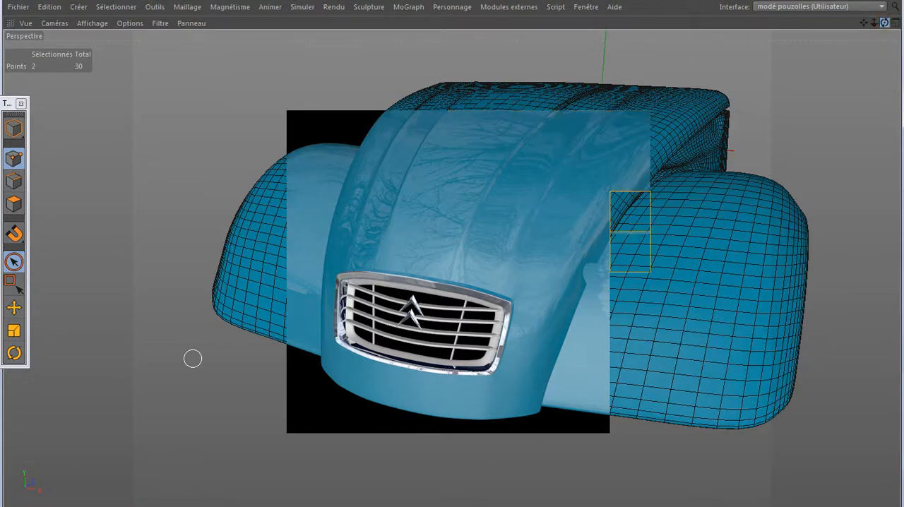
- Render the perspective view from the side to examine the reflections on the bonnet, wing and grille
left_click_drag(885, 23, 676, 143)
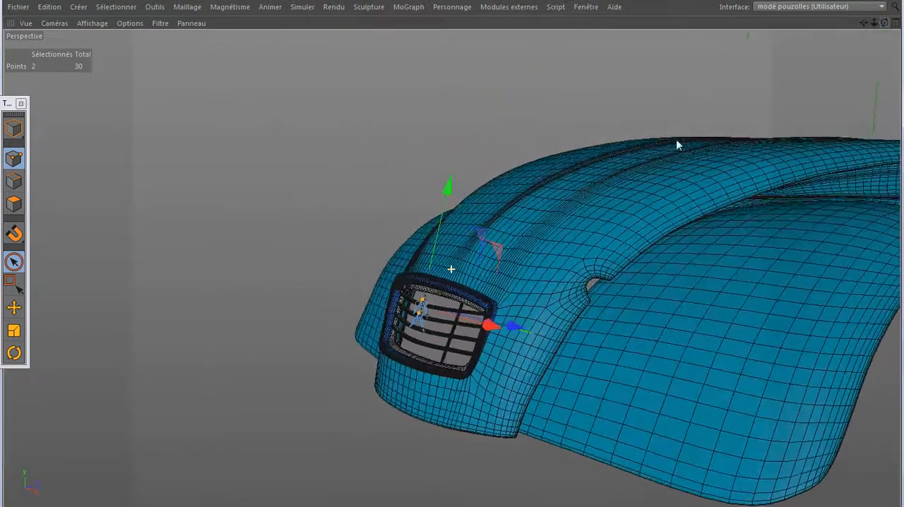
left_click_drag(382, 231, 275, 285, "alt")
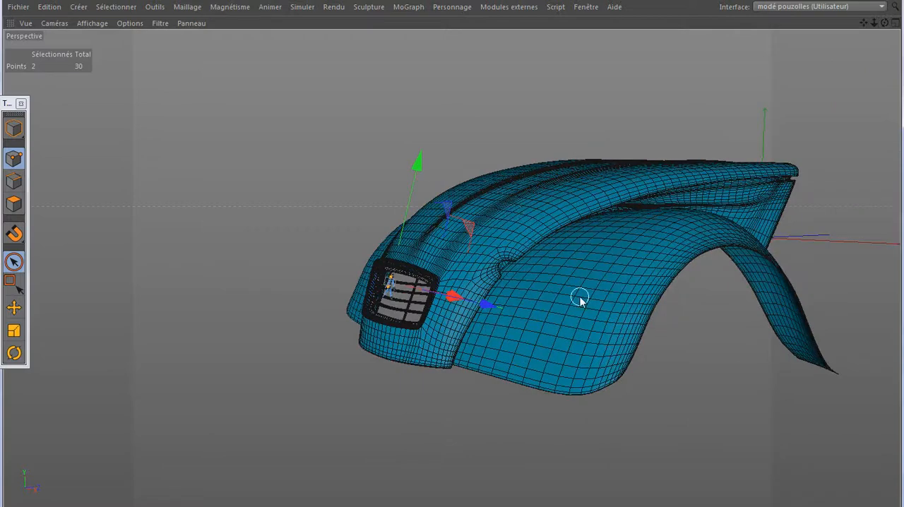
scroll(579, 298, "up", 5)
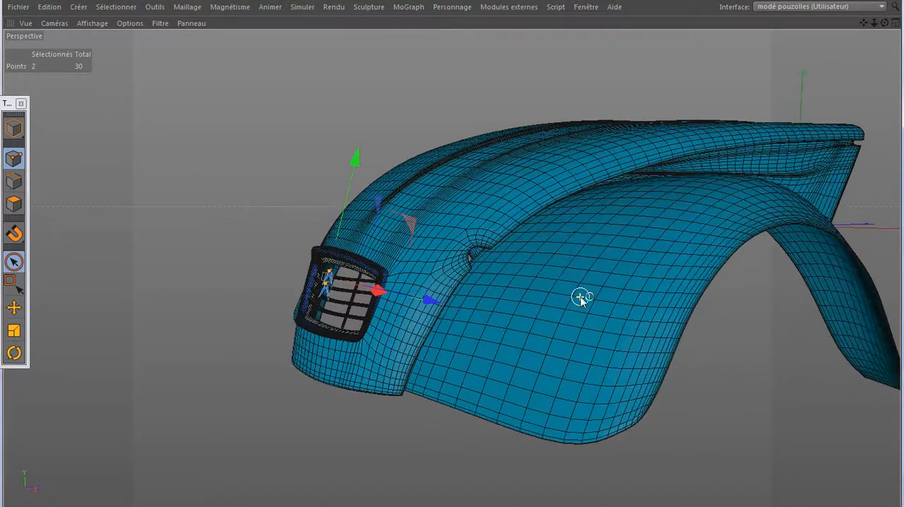
scroll(580, 298, "up", 1)
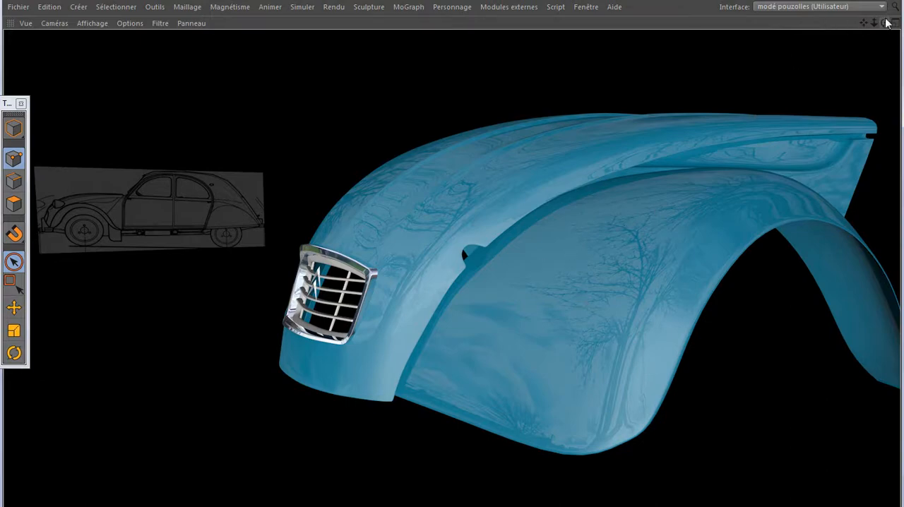
- Return to a three-quarter front view of the bodywork and clear the point selection on the logo
left_click_drag(885, 23, 903, 32)
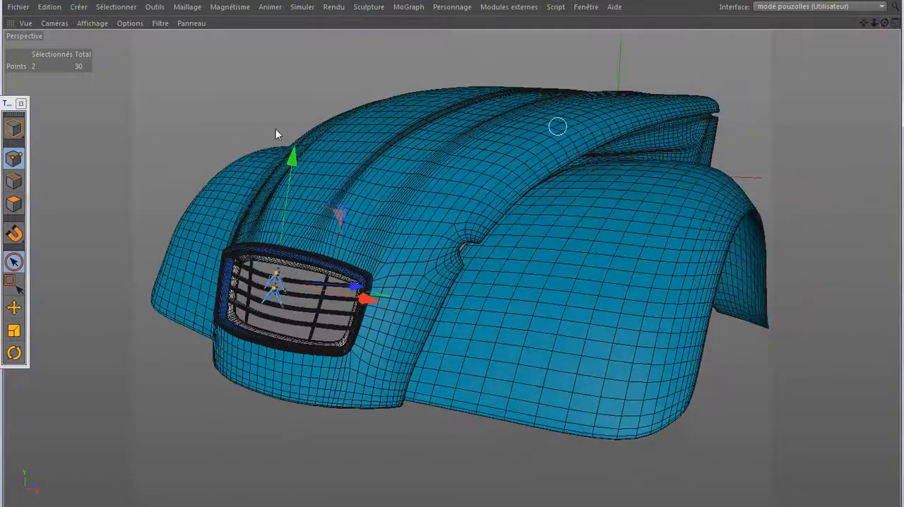
left_click(240, 123)
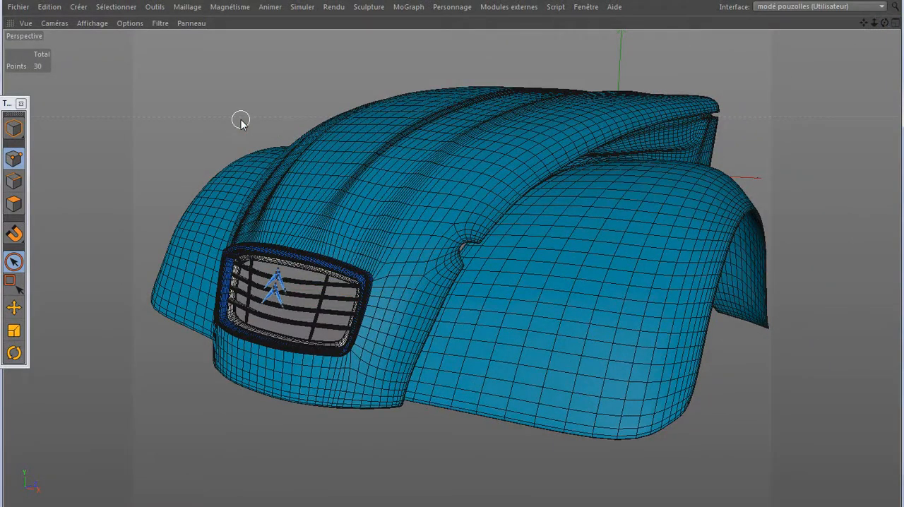